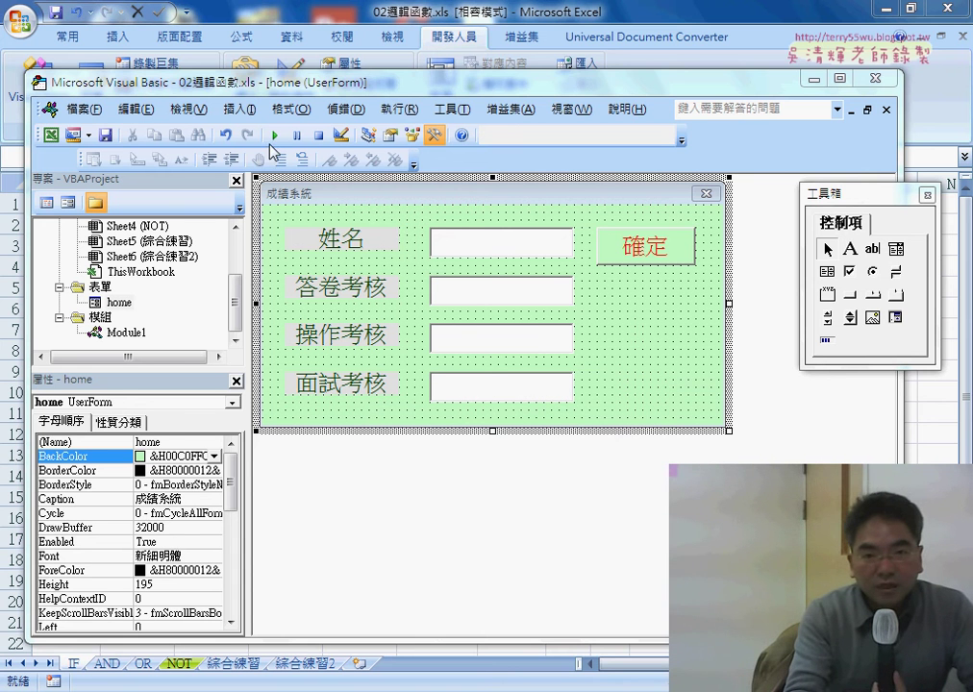
- Test-run the grade entry form twice, closing it each time, then return to the worksheet
{"action": "left_click", "coordinate": [177, 87]}
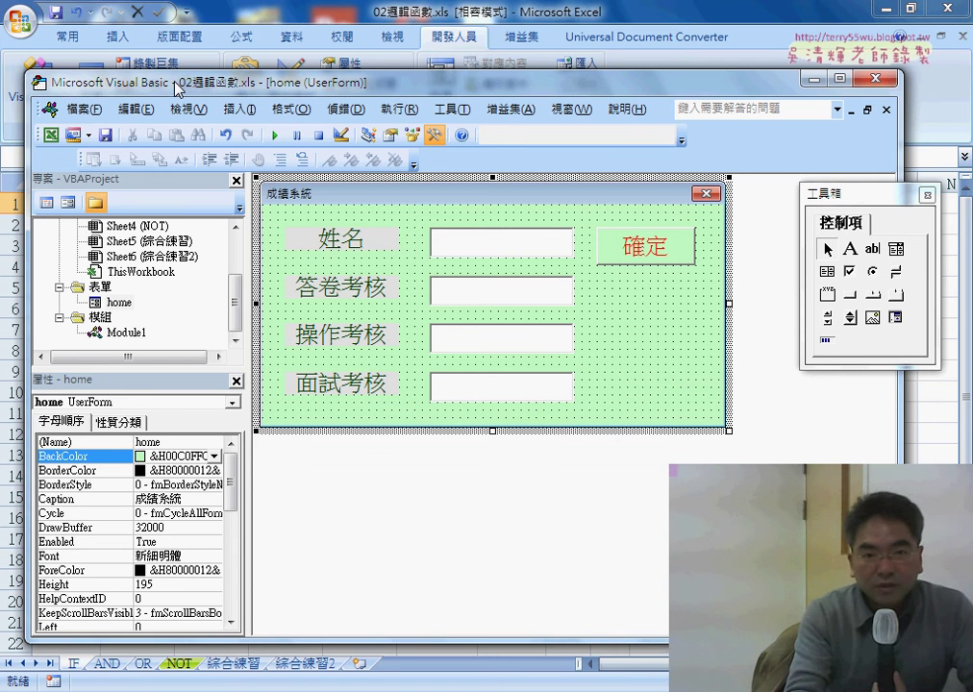
{"action": "left_click", "coordinate": [276, 135]}
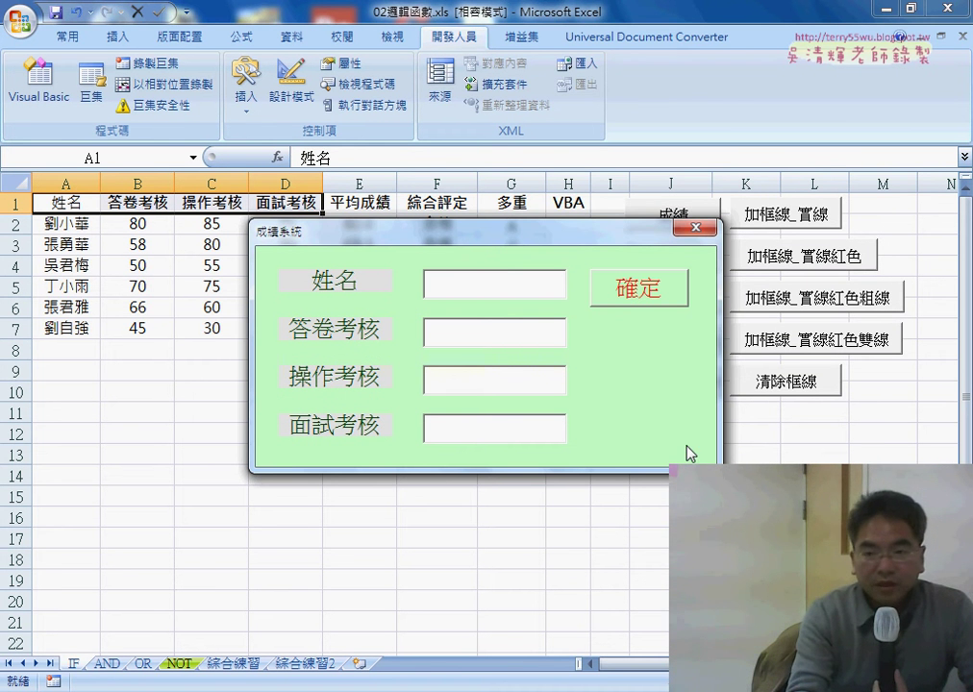
{"action": "left_click", "coordinate": [694, 228]}
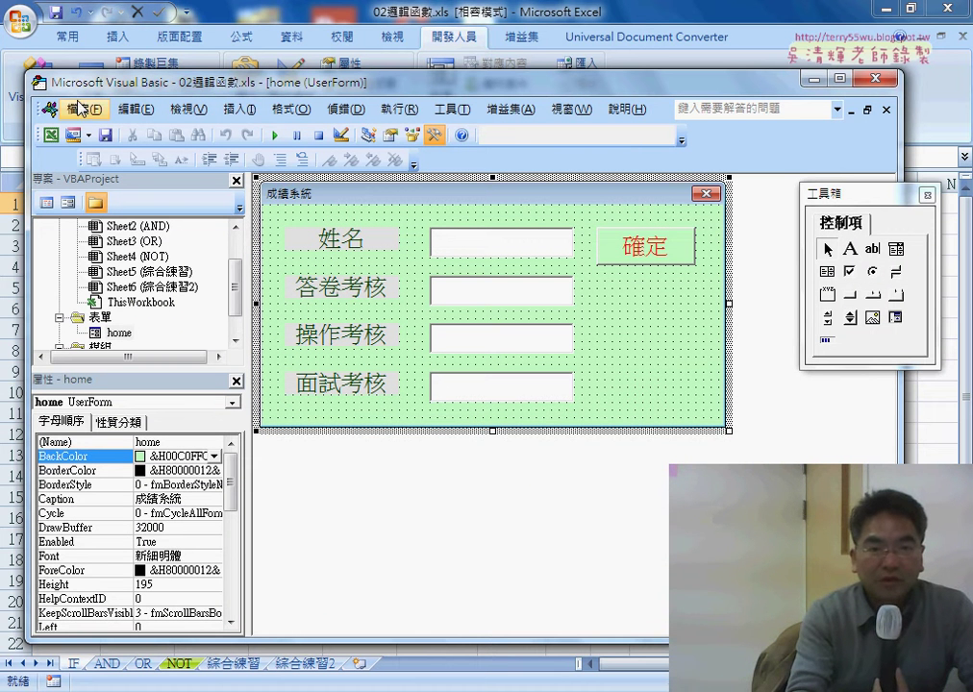
{"action": "left_click", "coordinate": [275, 136]}
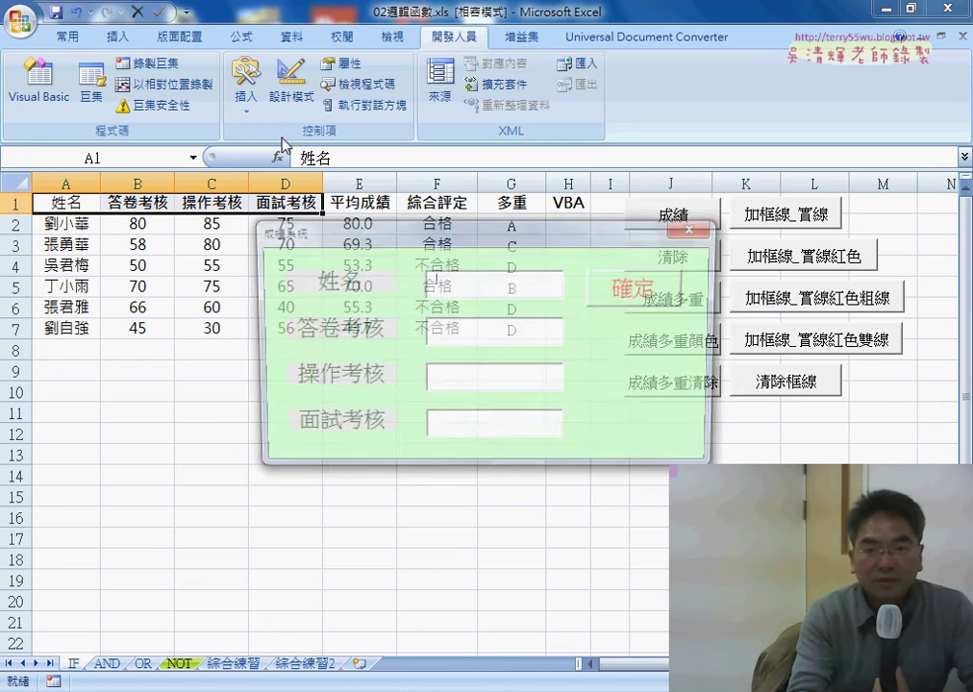
{"action": "left_click", "coordinate": [694, 228]}
{"action": "key", "text": "alt+F11"}
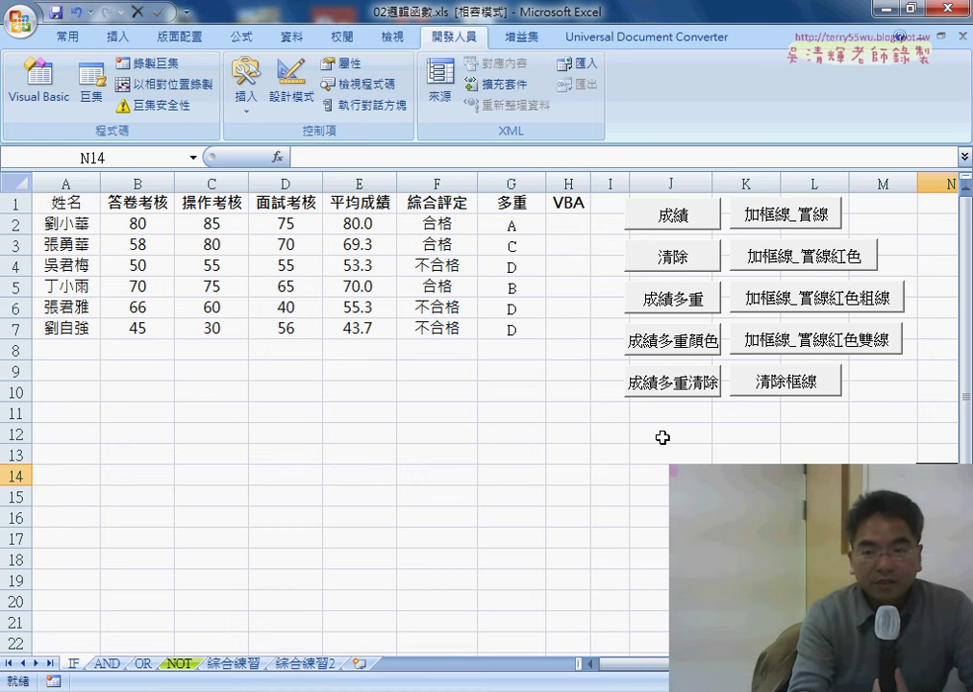
- Open the Visual Basic editor and bring up Module1's code
{"action": "left_click", "coordinate": [40, 87]}
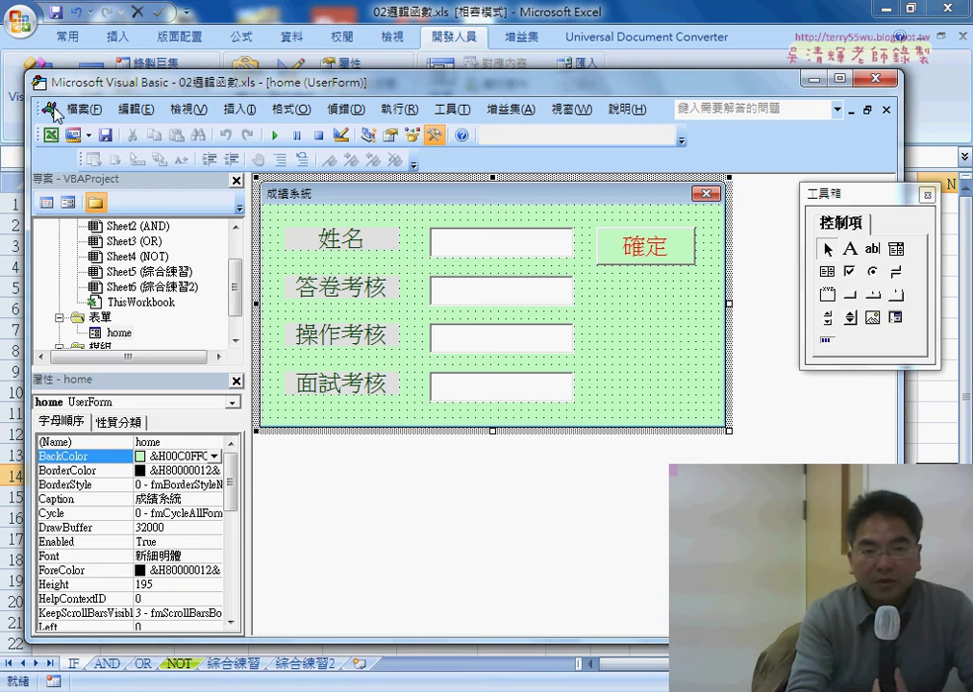
{"action": "left_click", "coordinate": [119, 333]}
{"action": "scroll", "coordinate": [125, 332], "scroll_direction": "down", "scroll_amount": 1}
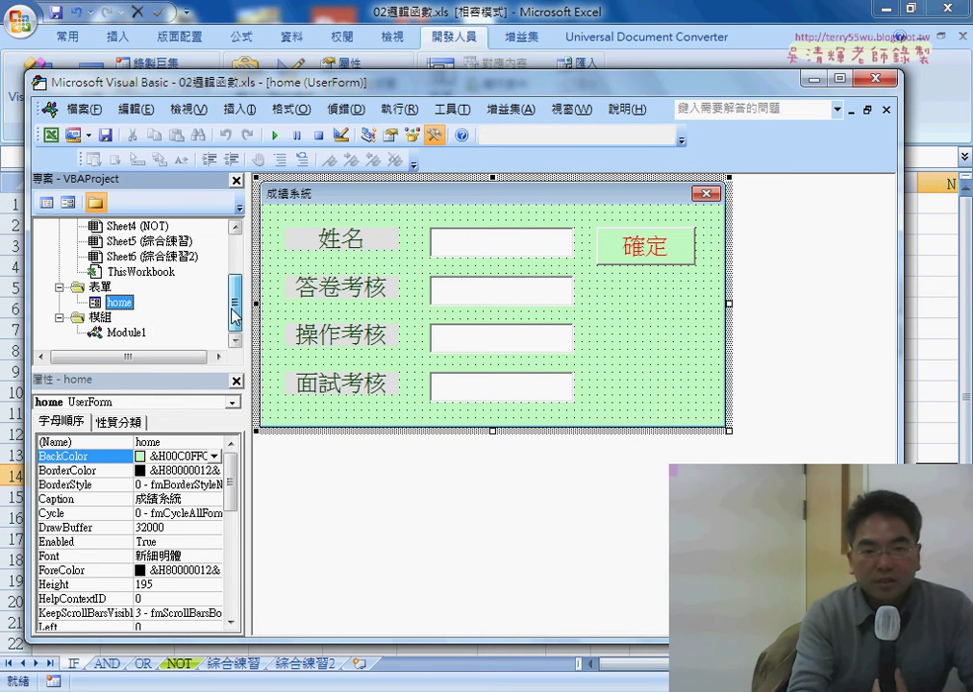
{"action": "double_click", "coordinate": [125, 332]}
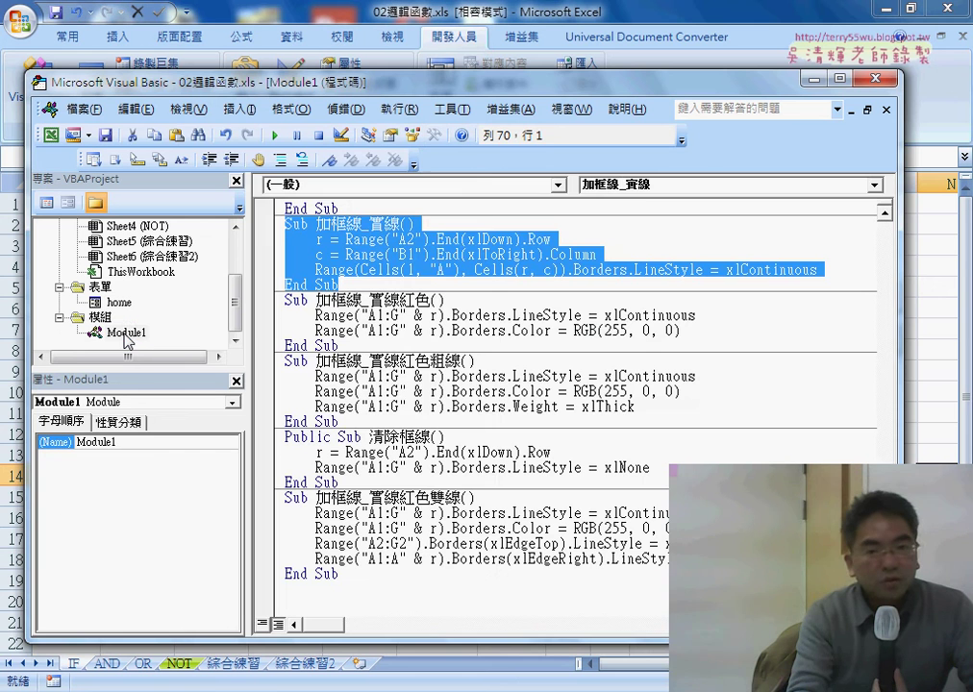
- Insert a new Public Sub procedure named 啟動表單 into Module1
{"action": "left_click", "coordinate": [239, 109]}
{"action": "left_click", "coordinate": [236, 129]}
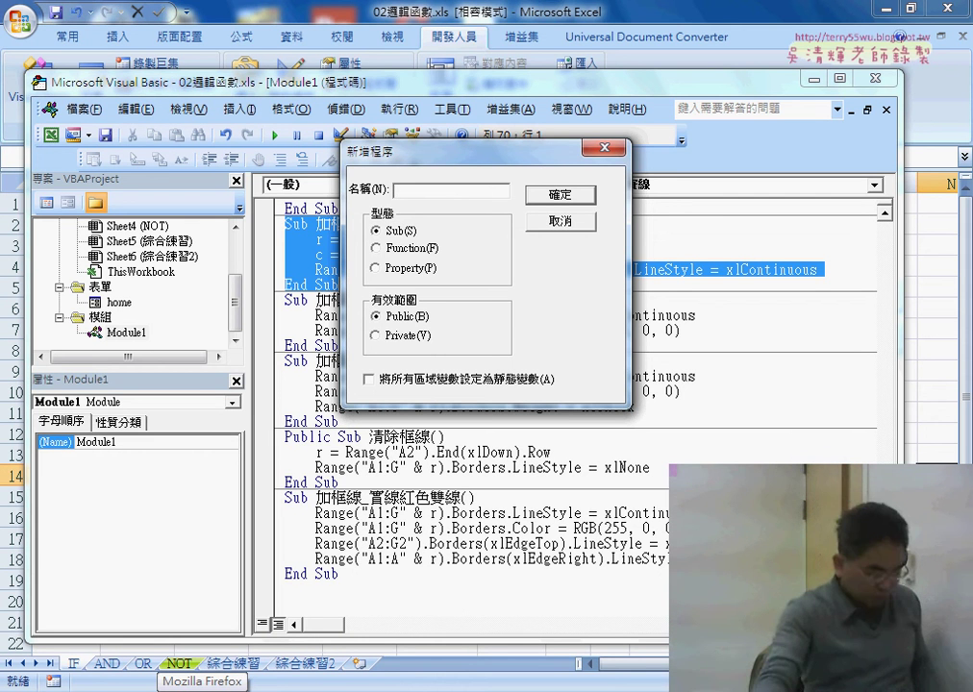
{"action": "key", "text": "ctrl+space"}
{"action": "type", "text": "起"}
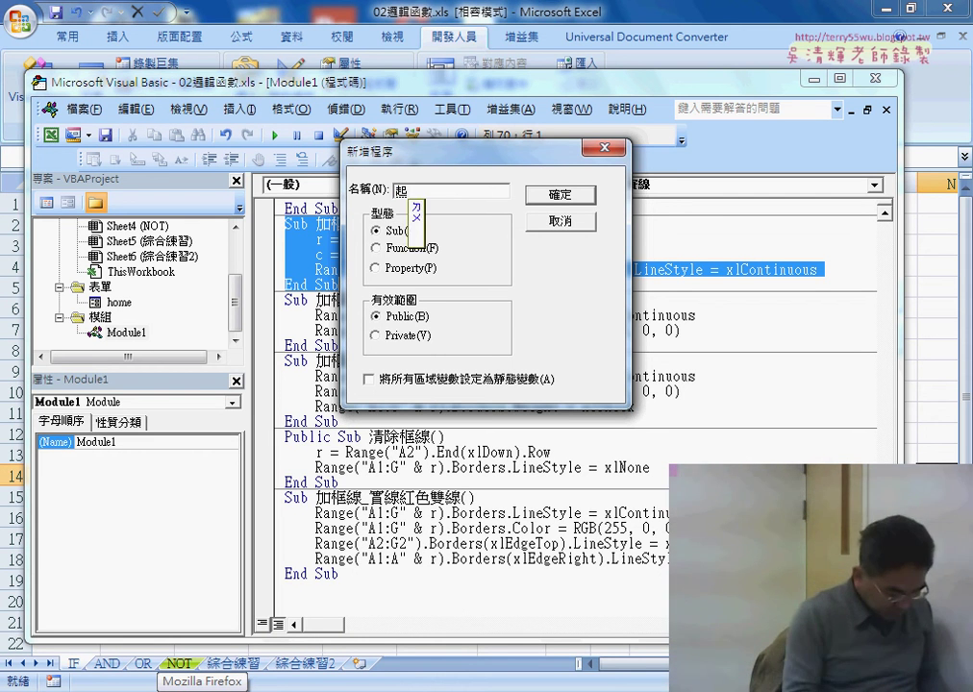
{"action": "type", "text": "動表"}
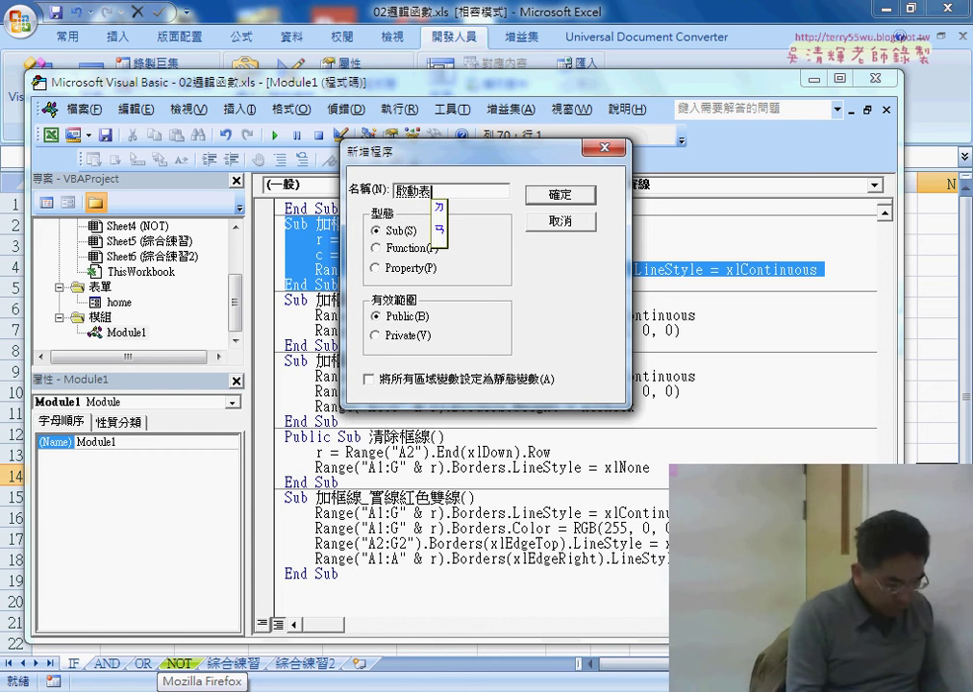
{"action": "type", "text": "單"}
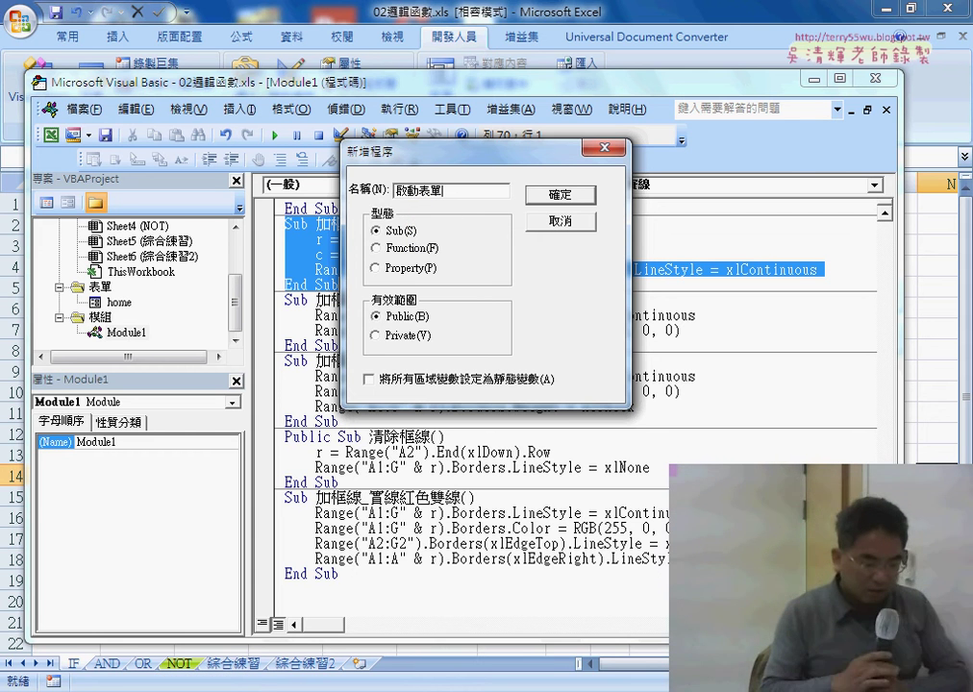
{"action": "left_click", "coordinate": [562, 195]}
- Remove the extra blank lines and write an indented home.show inside Sub 啟動表單
{"action": "left_click", "coordinate": [354, 527]}
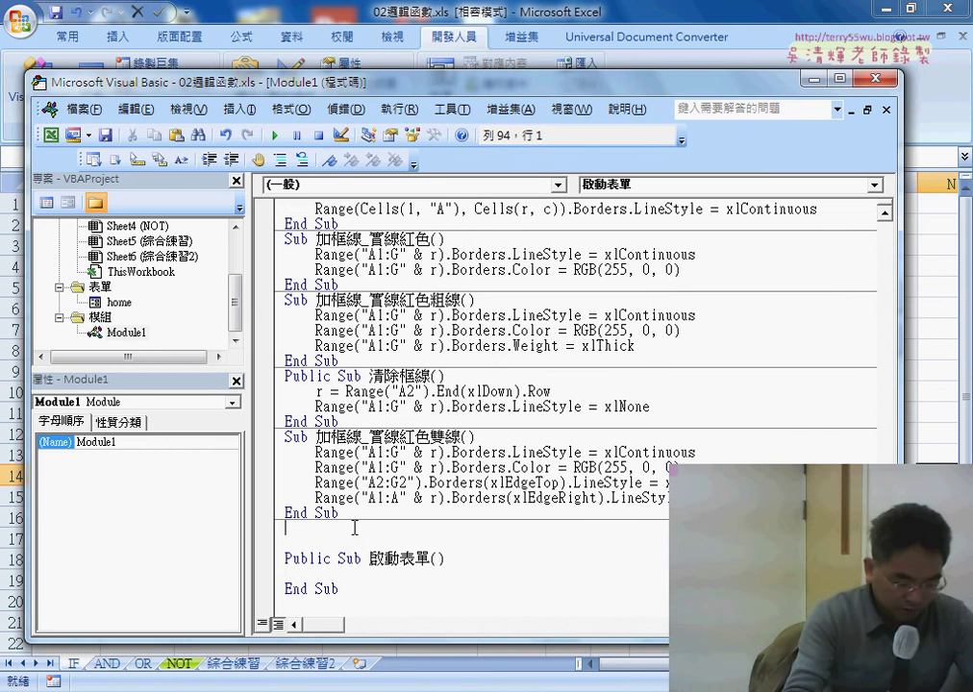
{"action": "key", "text": "Delete"}
{"action": "key", "text": "Delete"}
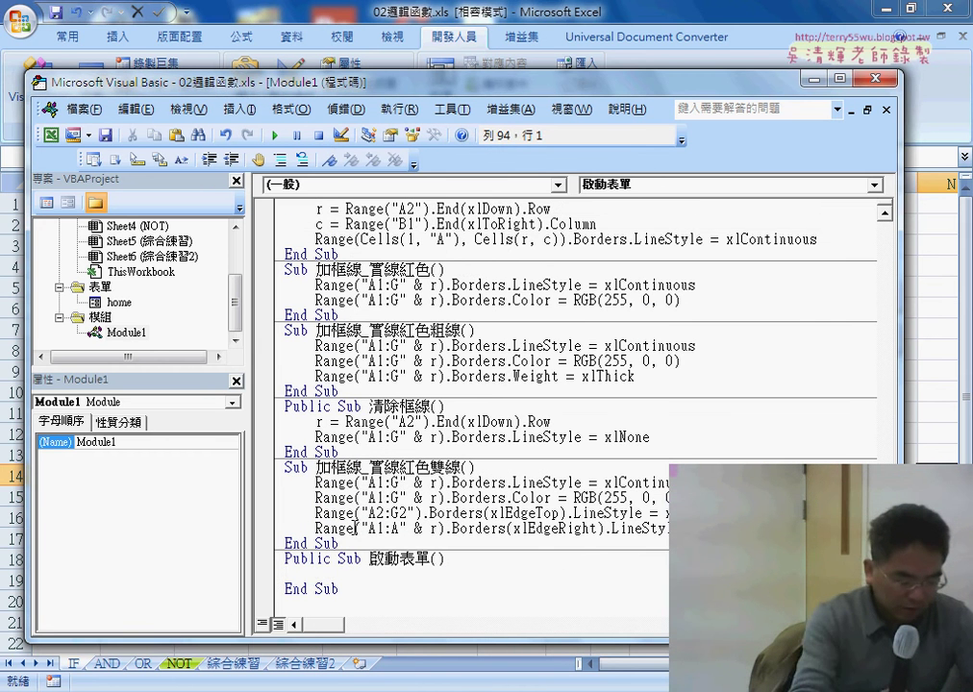
{"action": "left_click", "coordinate": [320, 575]}
{"action": "key", "text": "Tab"}
{"action": "type", "text": "home"}
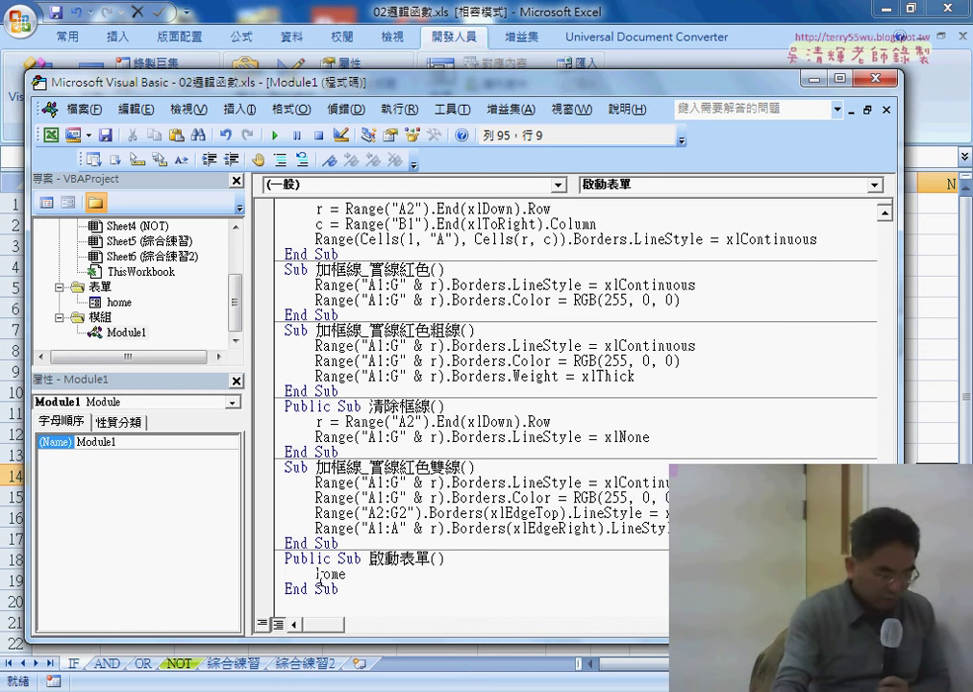
{"action": "type", "text": "."}
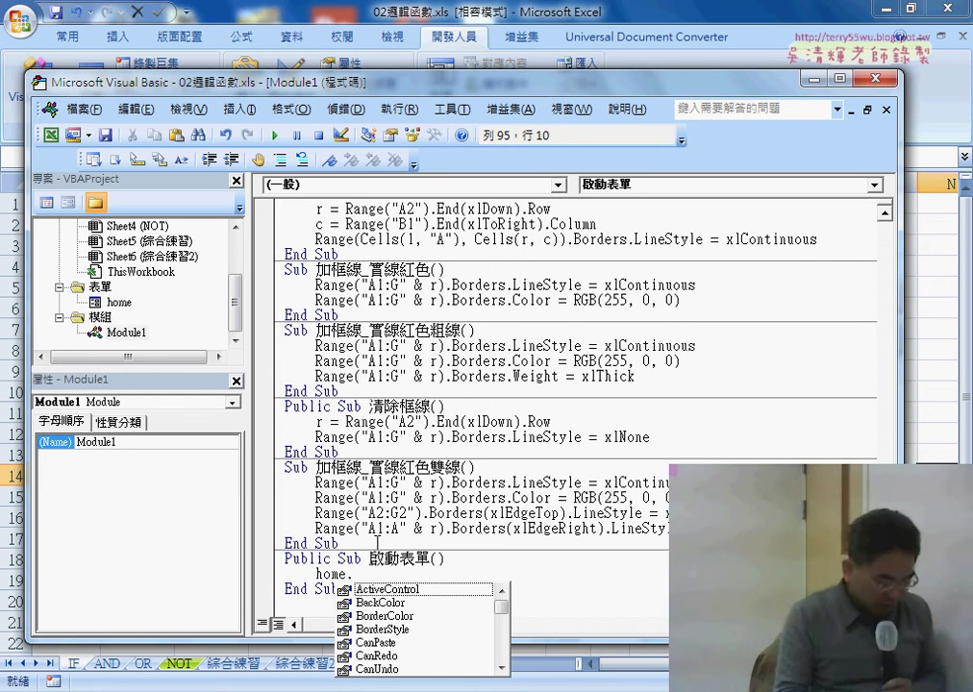
{"action": "type", "text": "s"}
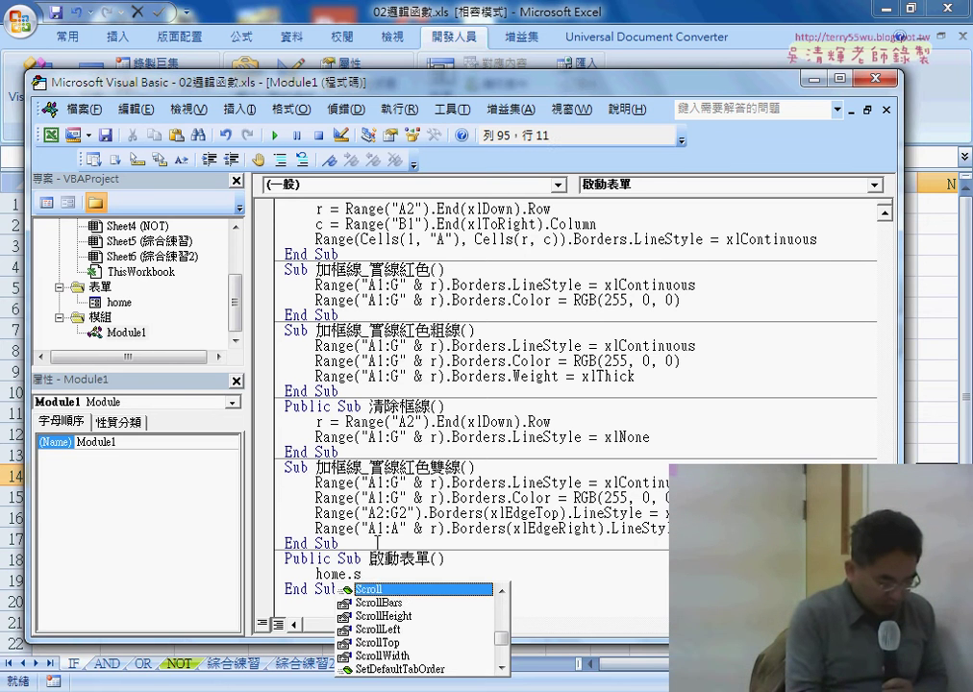
{"action": "type", "text": "how"}
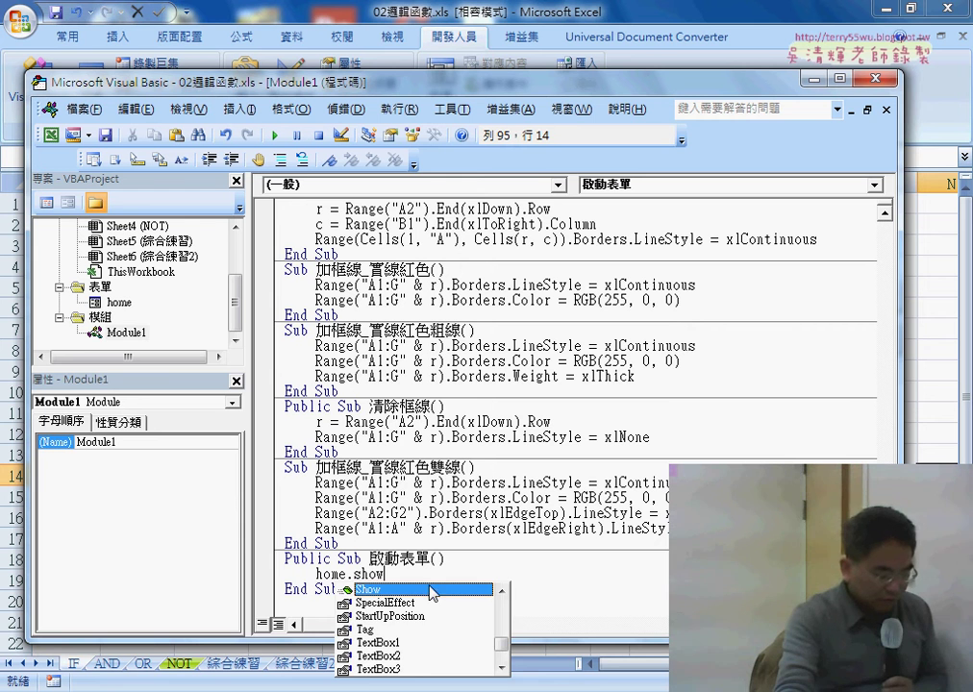
{"action": "left_click_drag", "start_coordinate": [382, 574], "coordinate": [323, 574]}
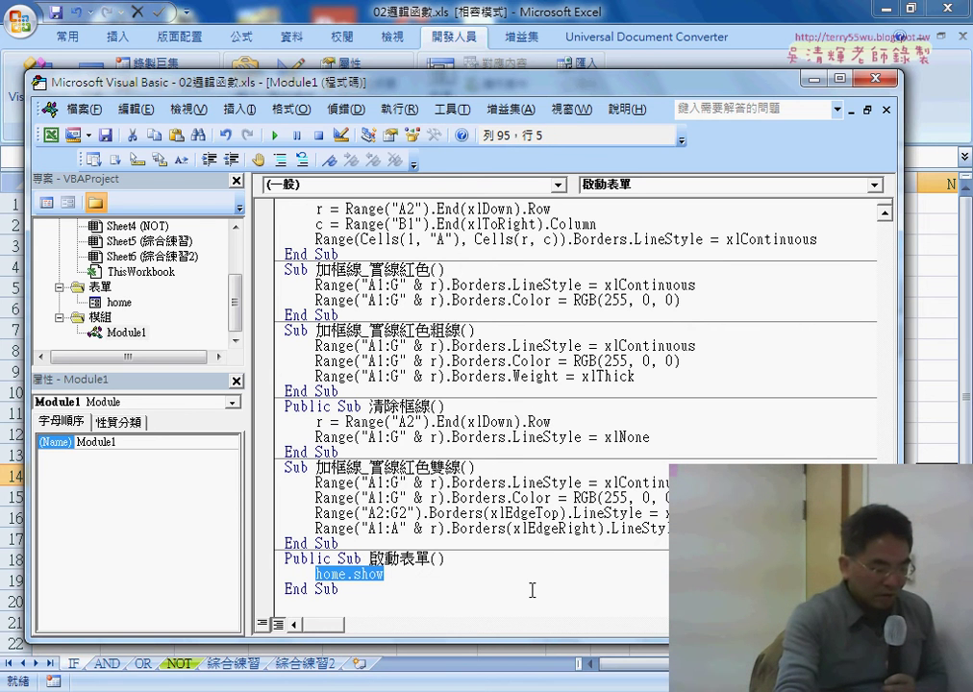
- Paste a copy of the 成績多重清除 button at cell I11
{"action": "left_click", "coordinate": [943, 351]}
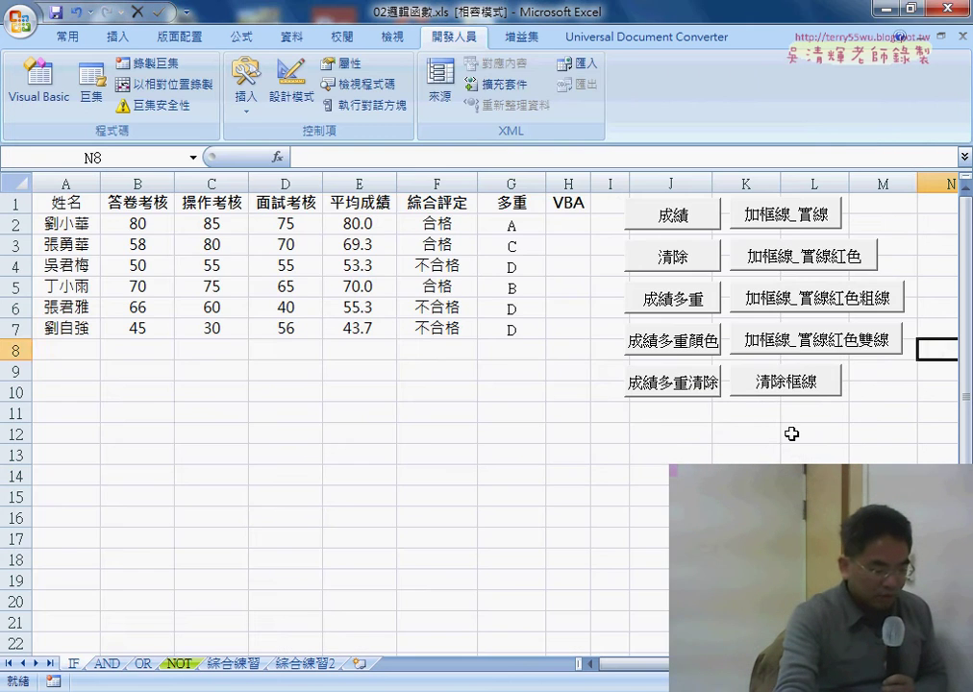
{"action": "right_click", "coordinate": [670, 394]}
{"action": "left_click", "coordinate": [623, 412]}
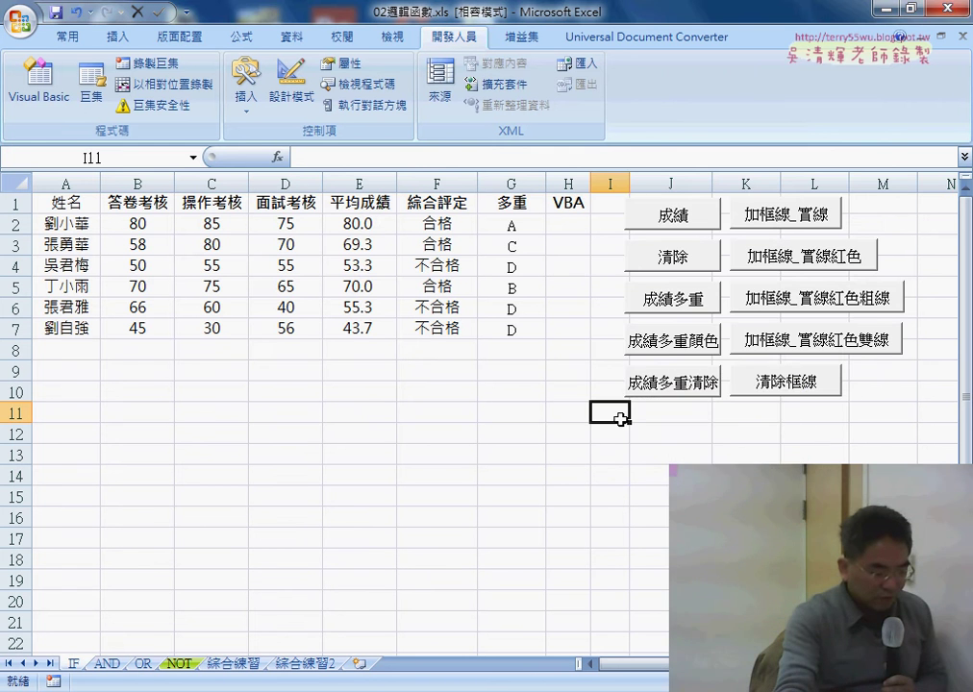
{"action": "right_click", "coordinate": [623, 413]}
{"action": "left_click", "coordinate": [697, 126]}
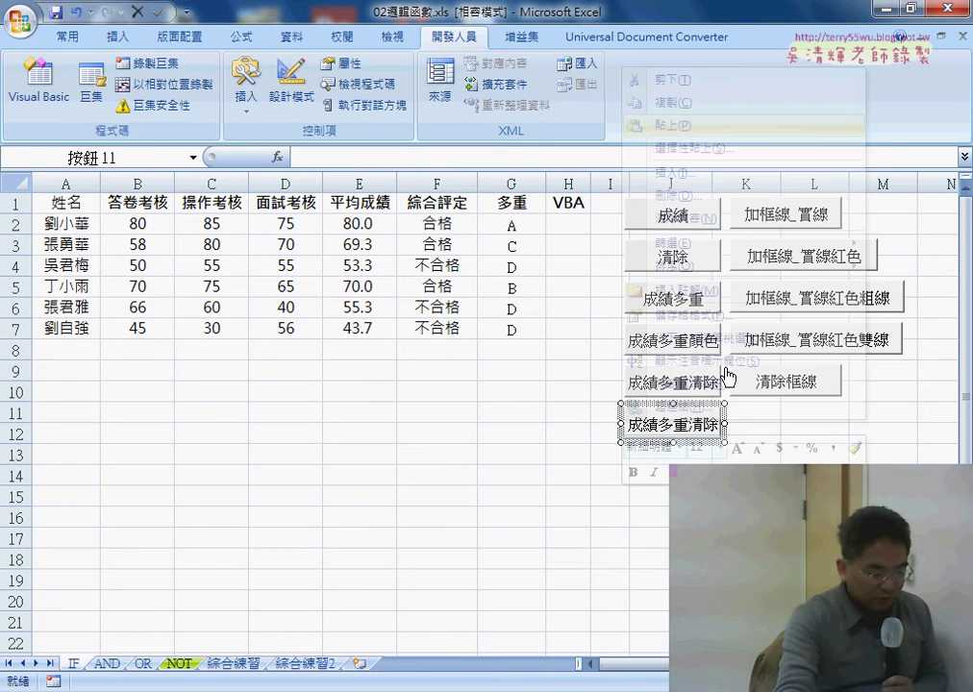
{"action": "left_click", "coordinate": [784, 434]}
- Assign the 啟動表單 macro to the pasted button
{"action": "right_click", "coordinate": [688, 428]}
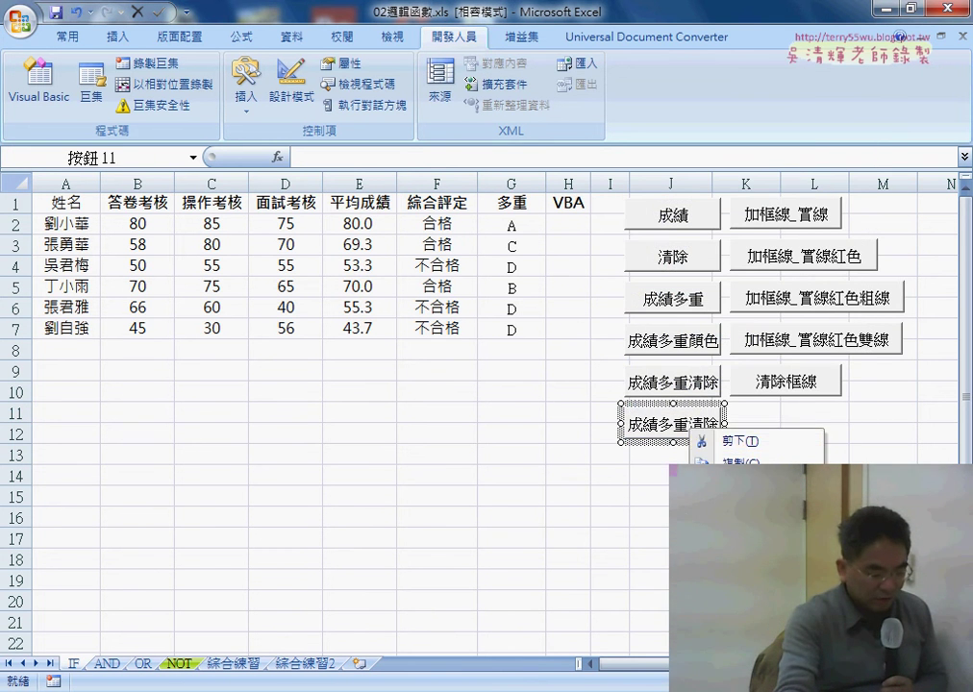
{"action": "left_click", "coordinate": [736, 583]}
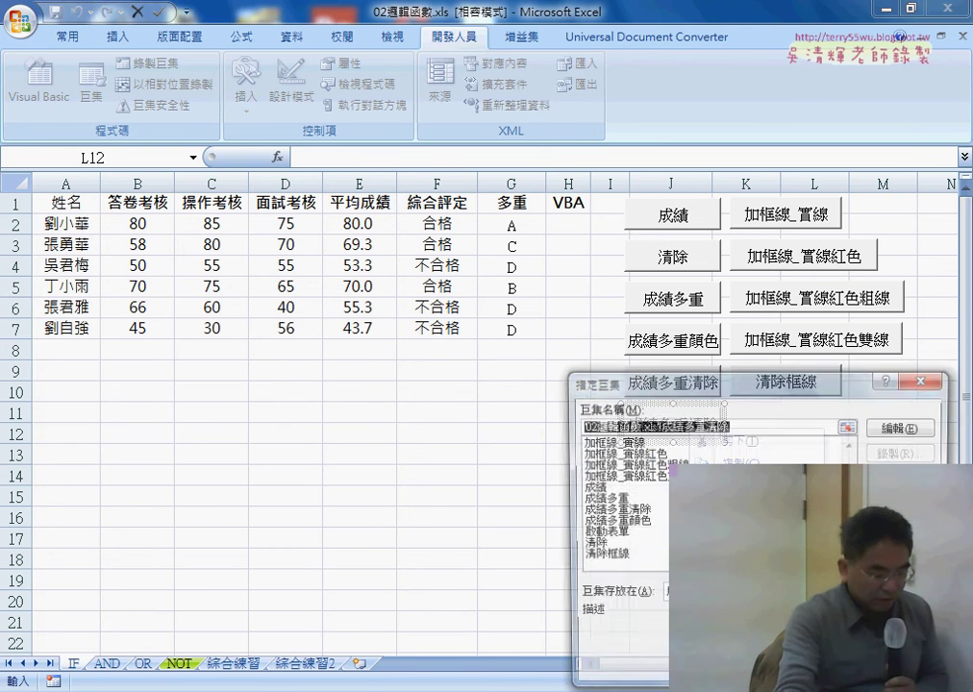
{"action": "left_click", "coordinate": [601, 533]}
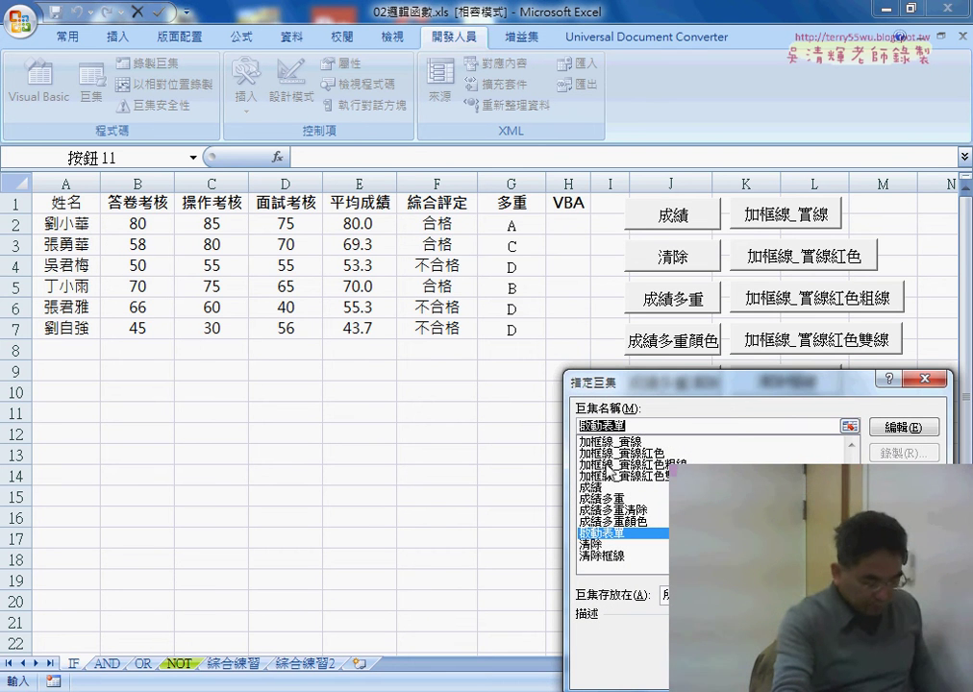
{"action": "key", "text": "Return"}
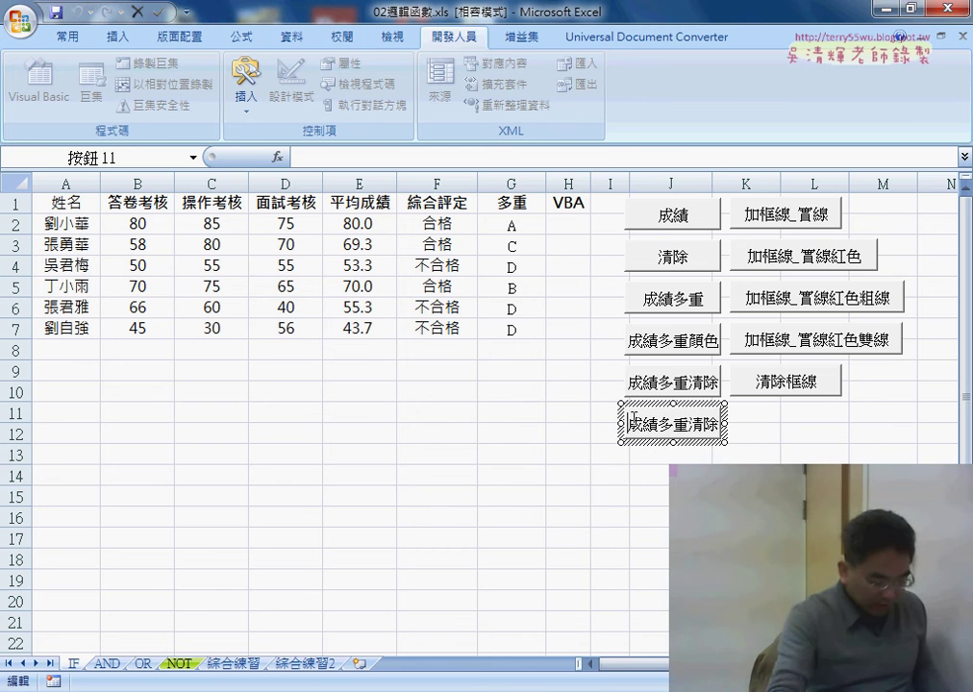
- Change the new button's label to 啟動表單
{"action": "left_click", "coordinate": [638, 421]}
{"action": "key", "text": "Delete"}
{"action": "key", "text": "Delete"}
{"action": "key", "text": "Delete"}
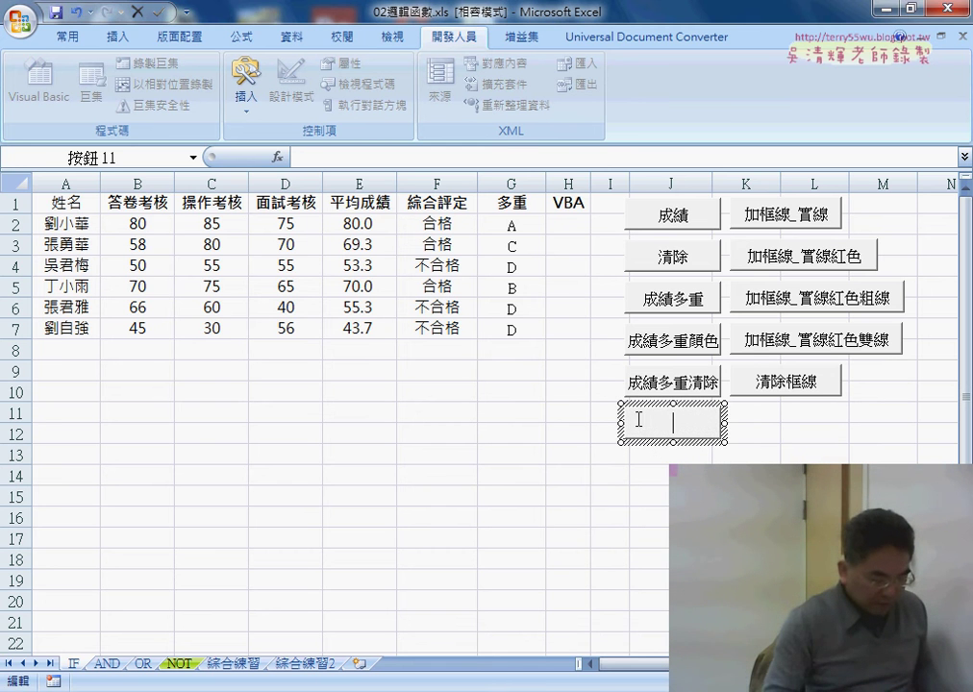
{"action": "type", "text": "啟動表單"}
{"action": "left_click", "coordinate": [746, 496]}
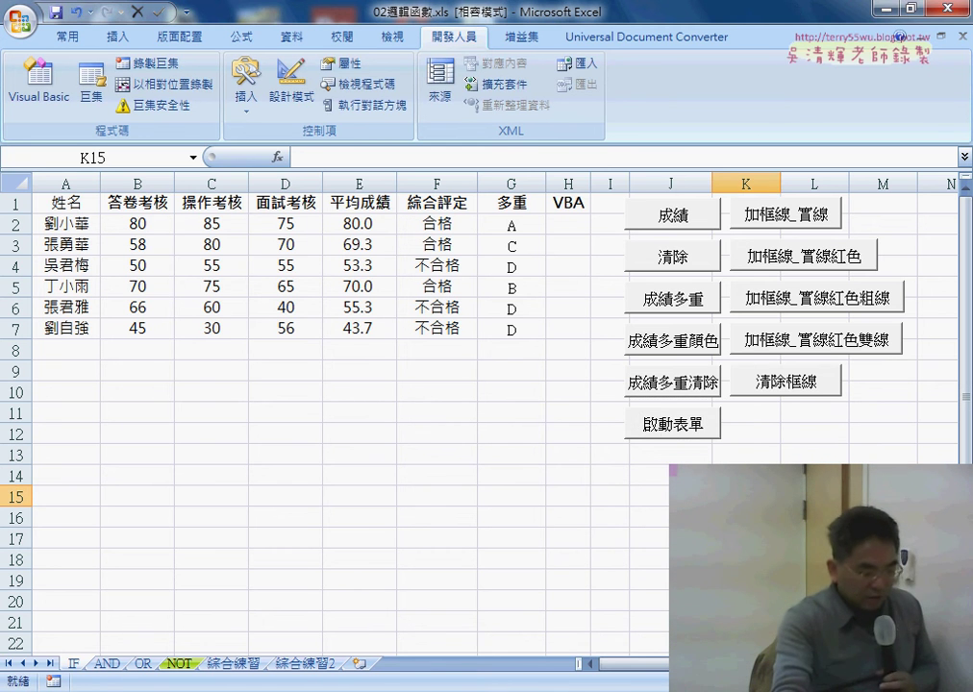
{"action": "left_click", "coordinate": [670, 435]}
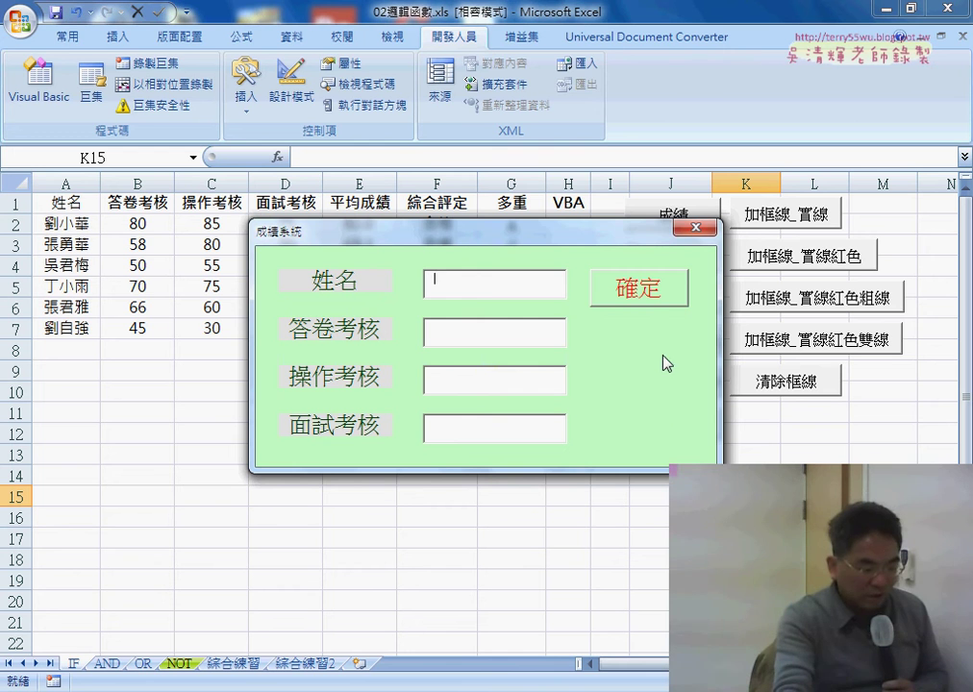
{"action": "left_click", "coordinate": [703, 237]}
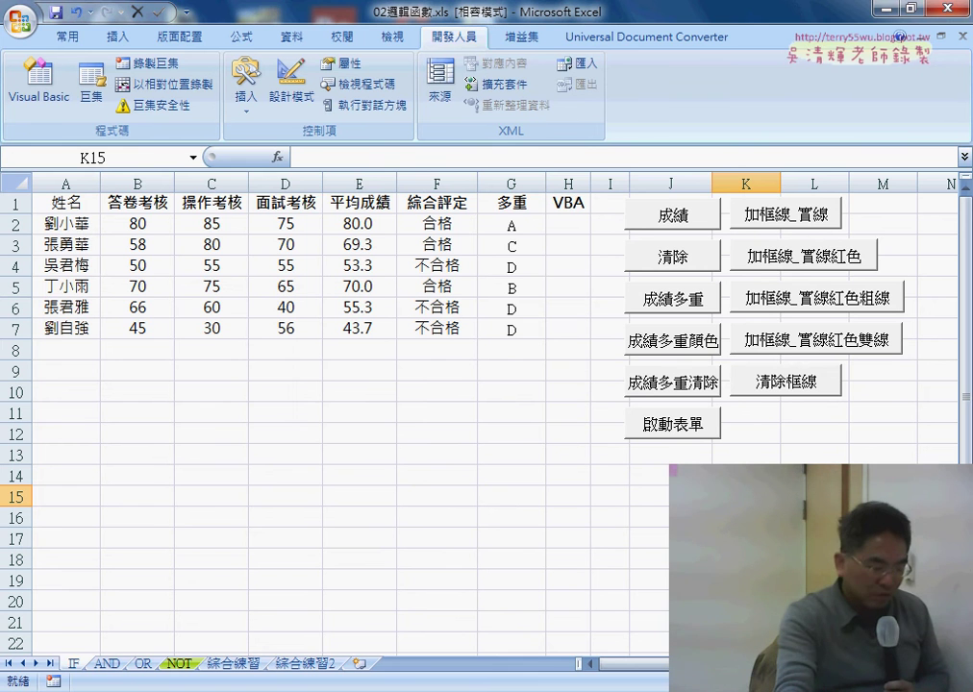
{"action": "left_click", "coordinate": [678, 431]}
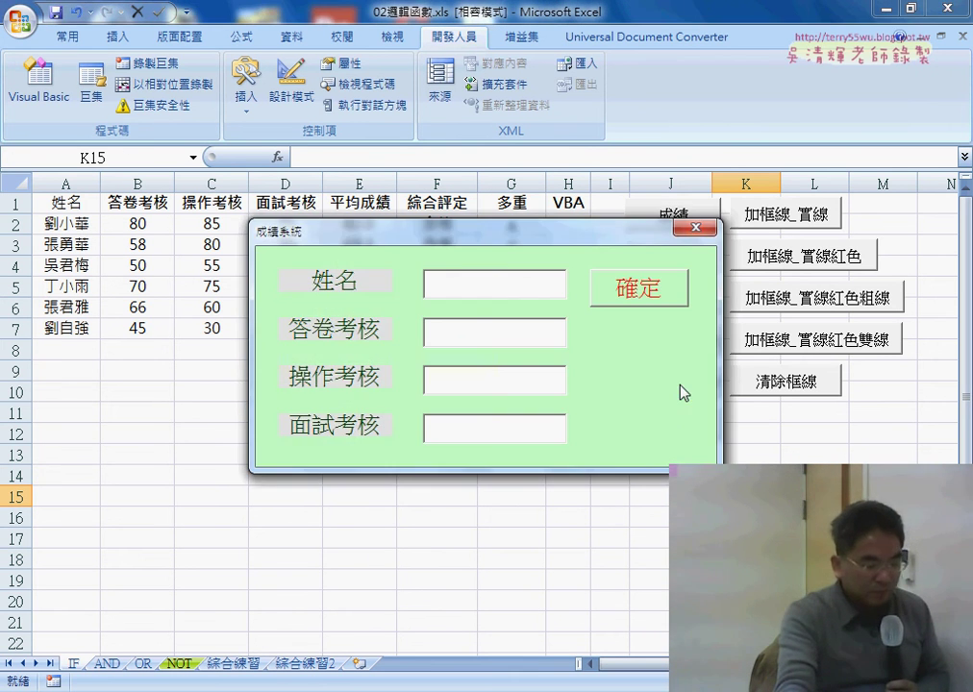
{"action": "left_click", "coordinate": [694, 228]}
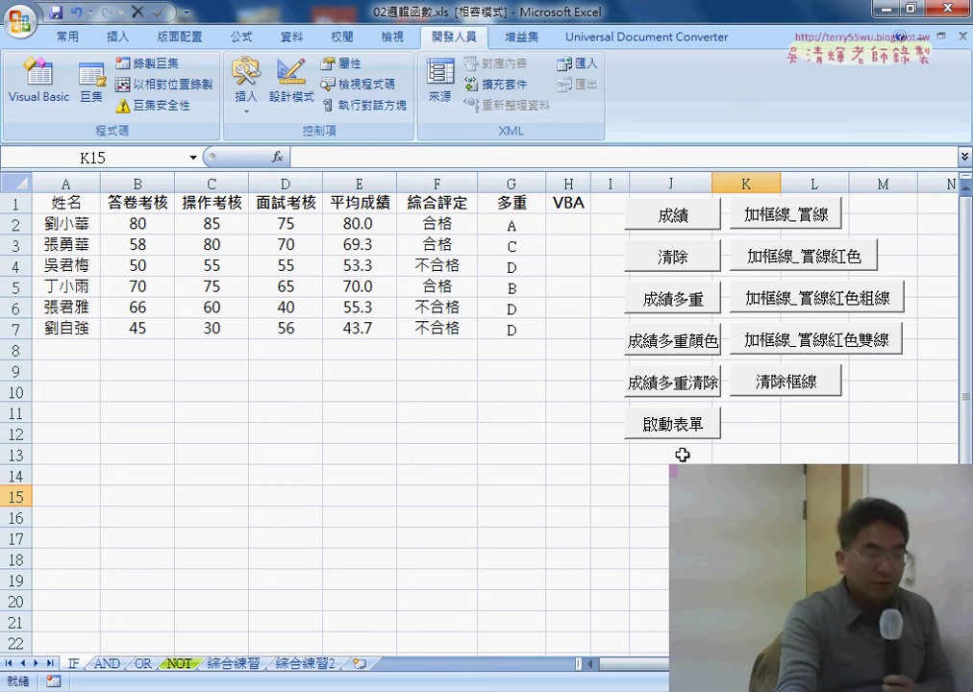
{"action": "left_click", "coordinate": [682, 428]}
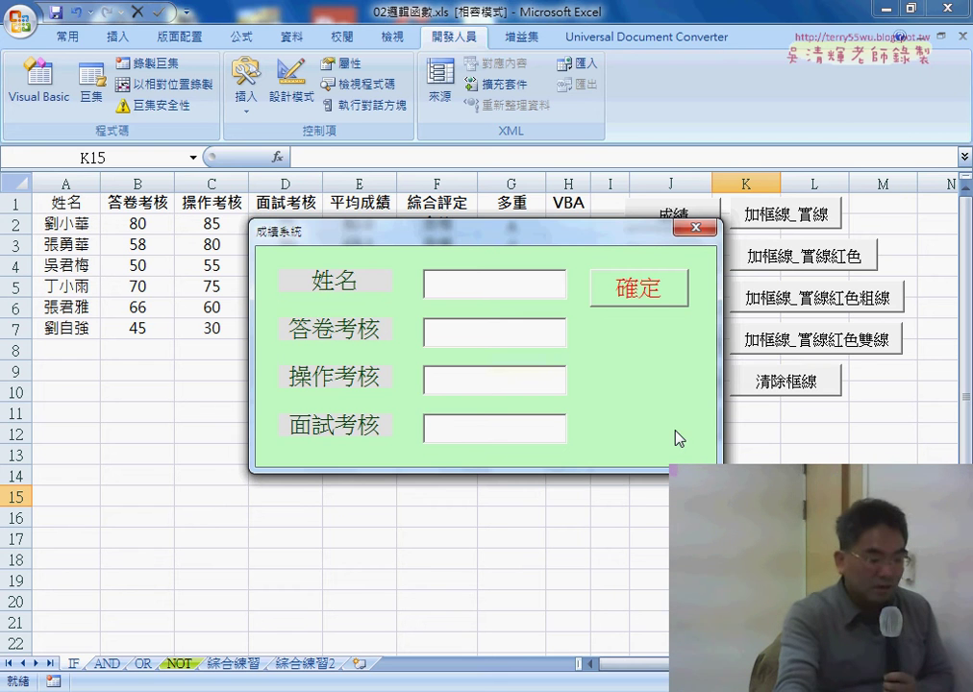
{"action": "left_click", "coordinate": [696, 229]}
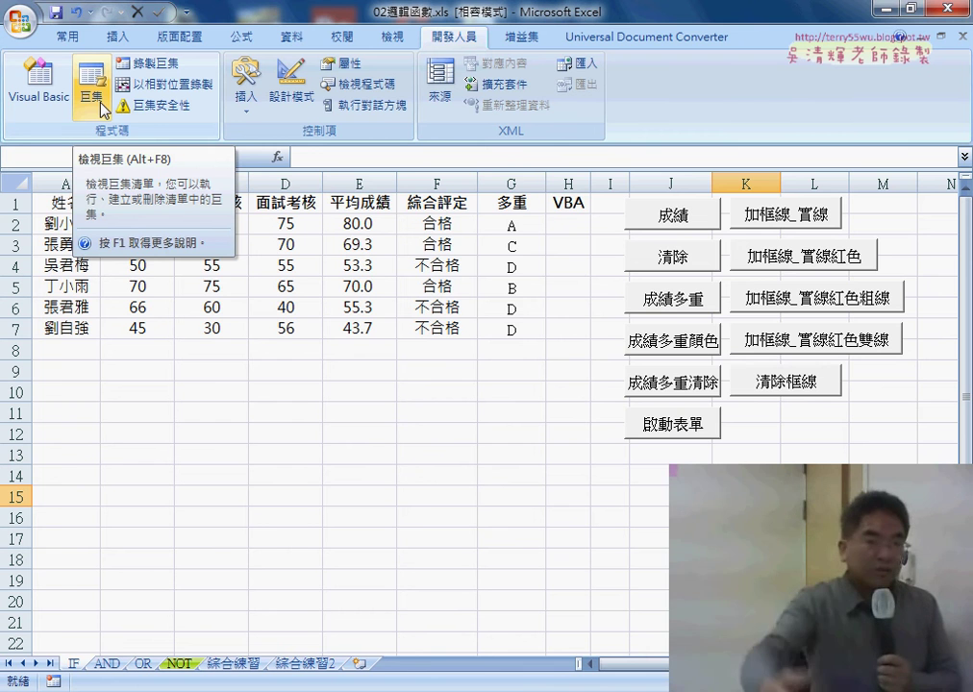
- Add a home.Show line after the row-count line in ThisWorkbook's Workbook_Open, then close the editor
{"action": "left_click", "coordinate": [52, 110]}
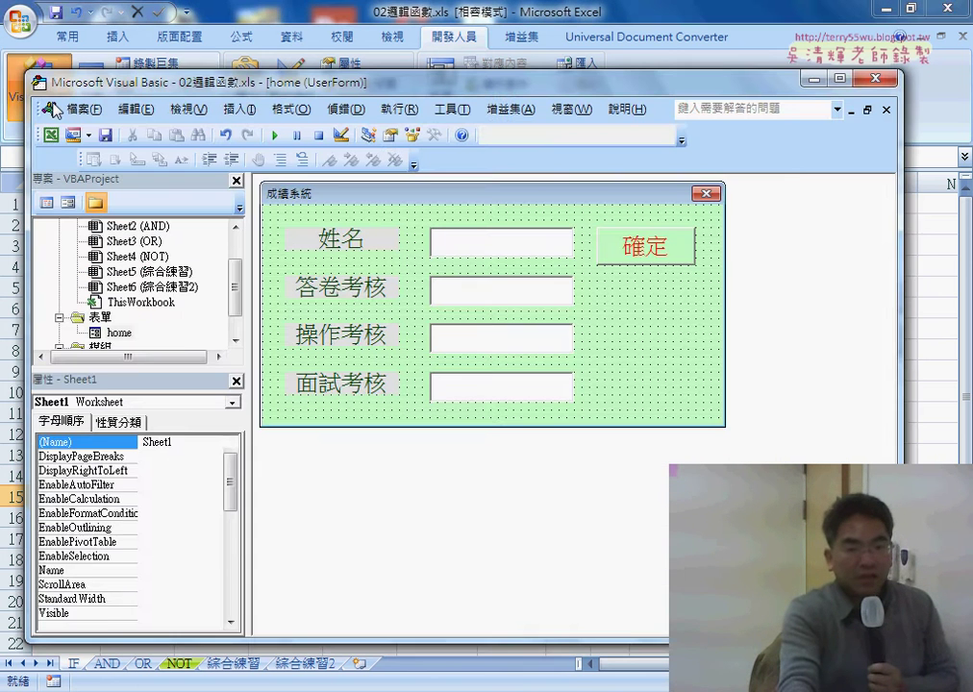
{"action": "left_click", "coordinate": [144, 303]}
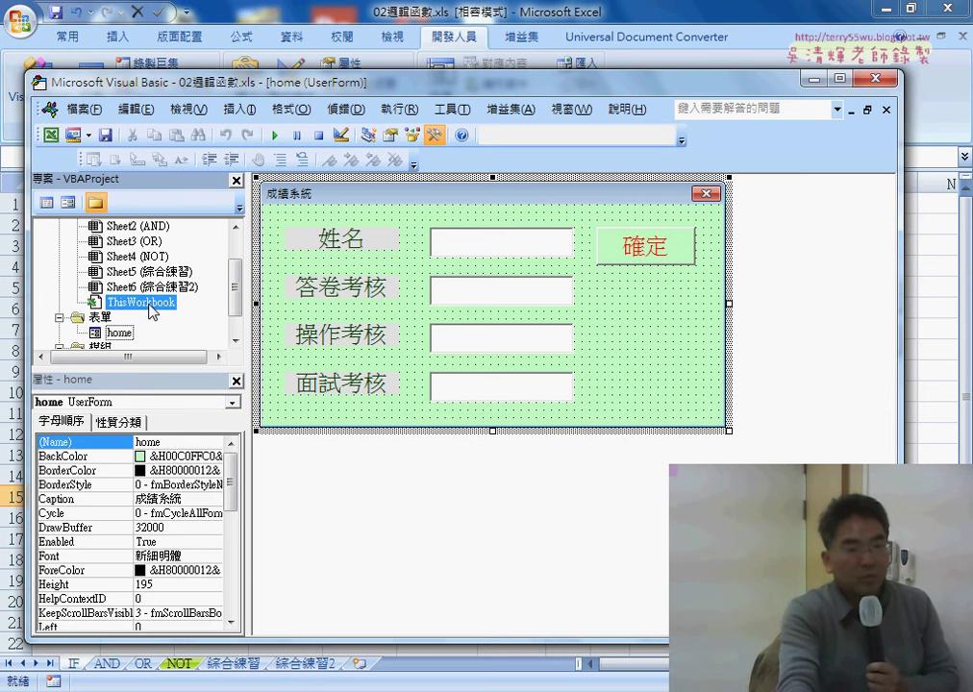
{"action": "double_click", "coordinate": [139, 304]}
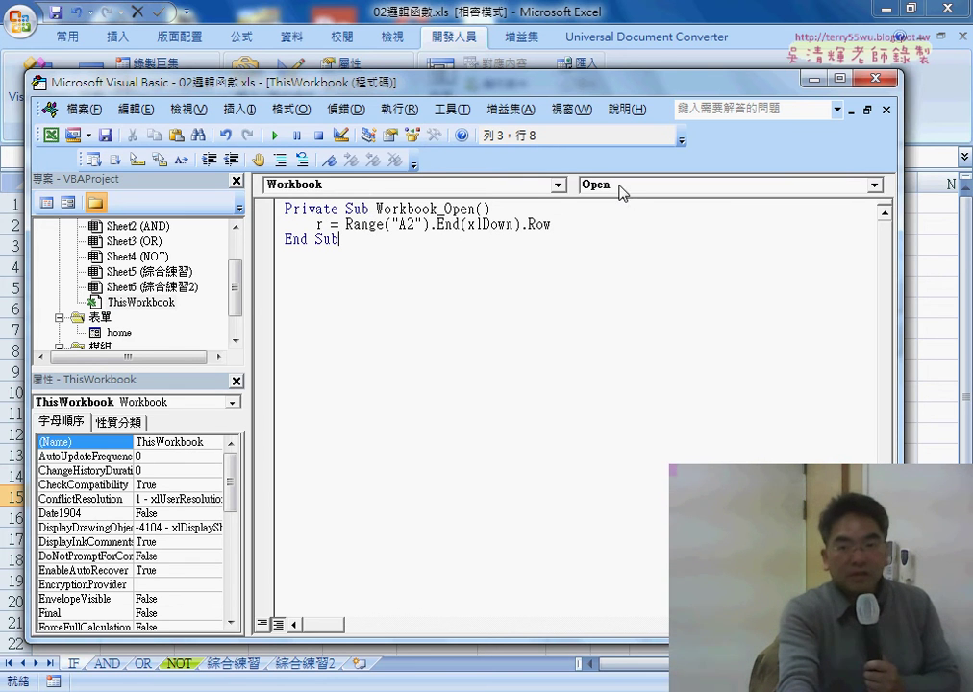
{"action": "left_click", "coordinate": [317, 223], "text": "shift"}
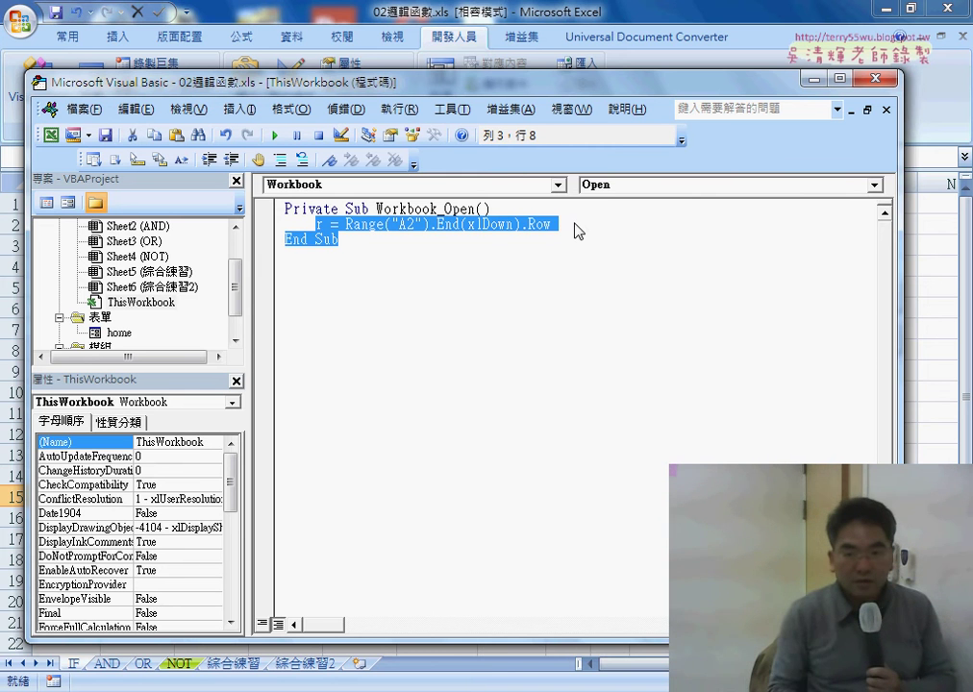
{"action": "key", "text": "Right"}
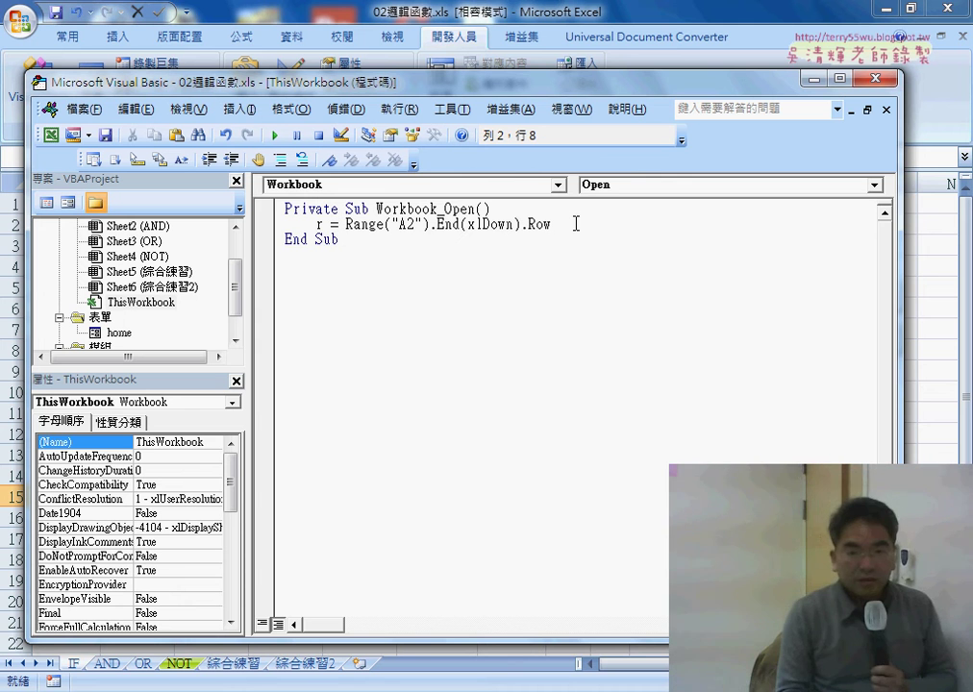
{"action": "key", "text": "Return"}
{"action": "type", "text": "h"}
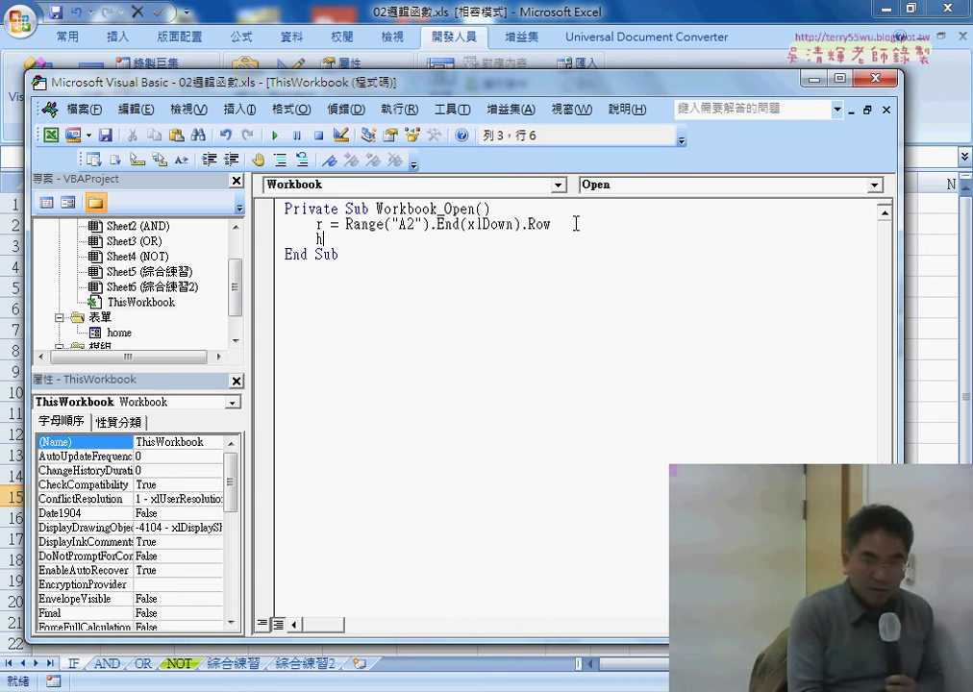
{"action": "type", "text": "ome"}
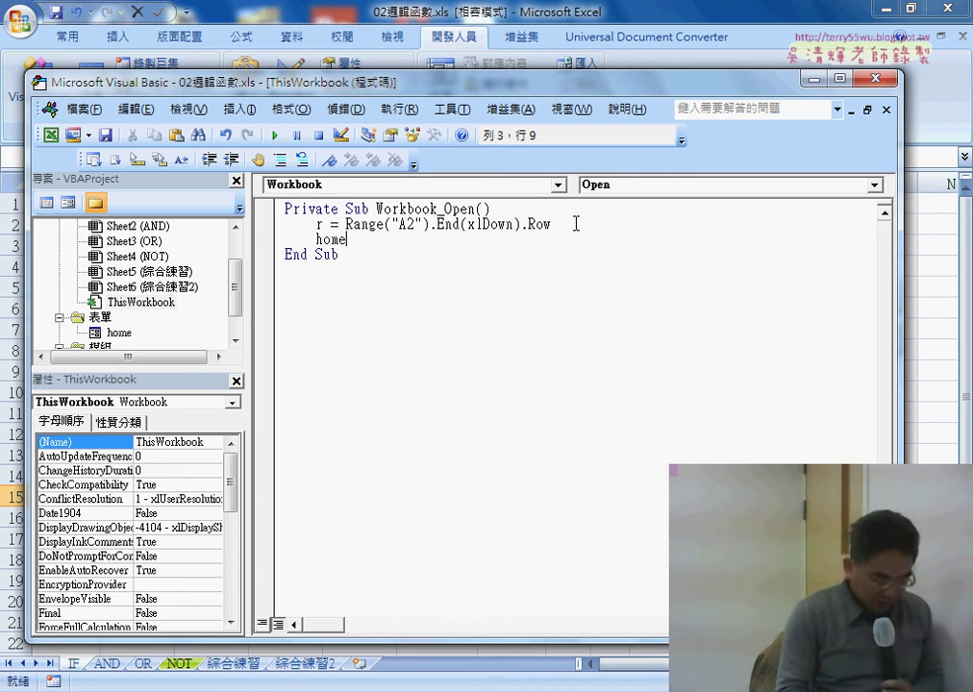
{"action": "type", "text": "."}
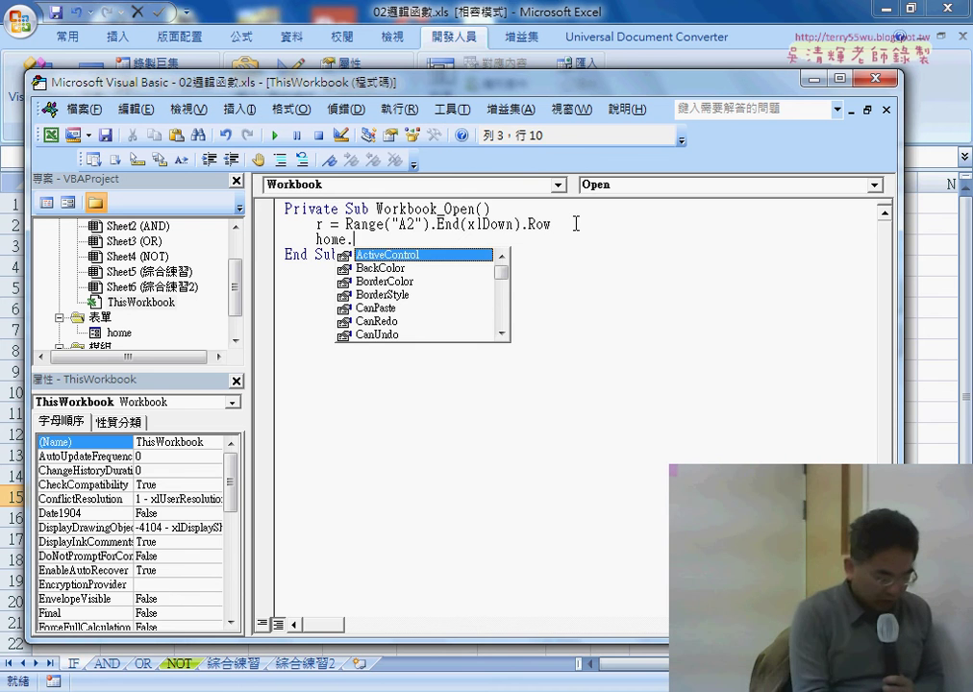
{"action": "type", "text": "show"}
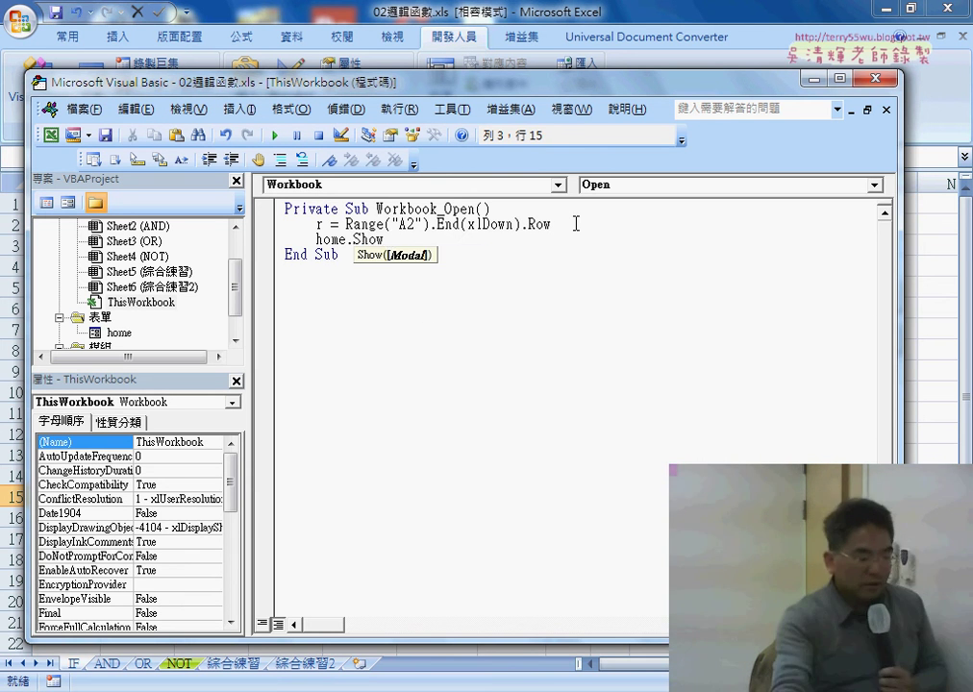
{"action": "left_click", "coordinate": [597, 369]}
{"action": "left_click_drag", "start_coordinate": [396, 241], "coordinate": [316, 239]}
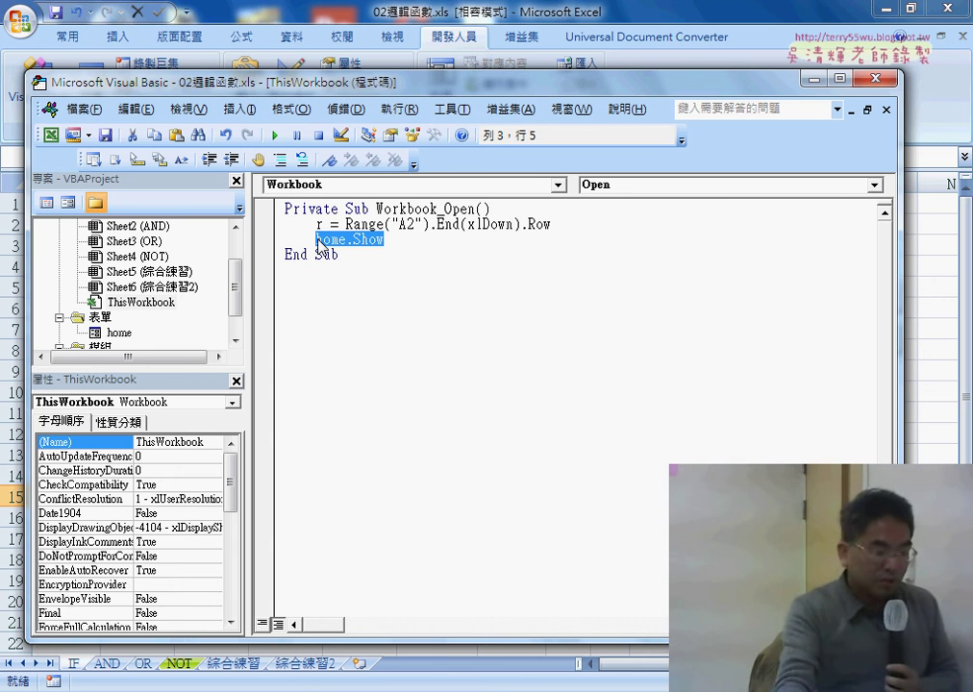
{"action": "left_click", "coordinate": [870, 79]}
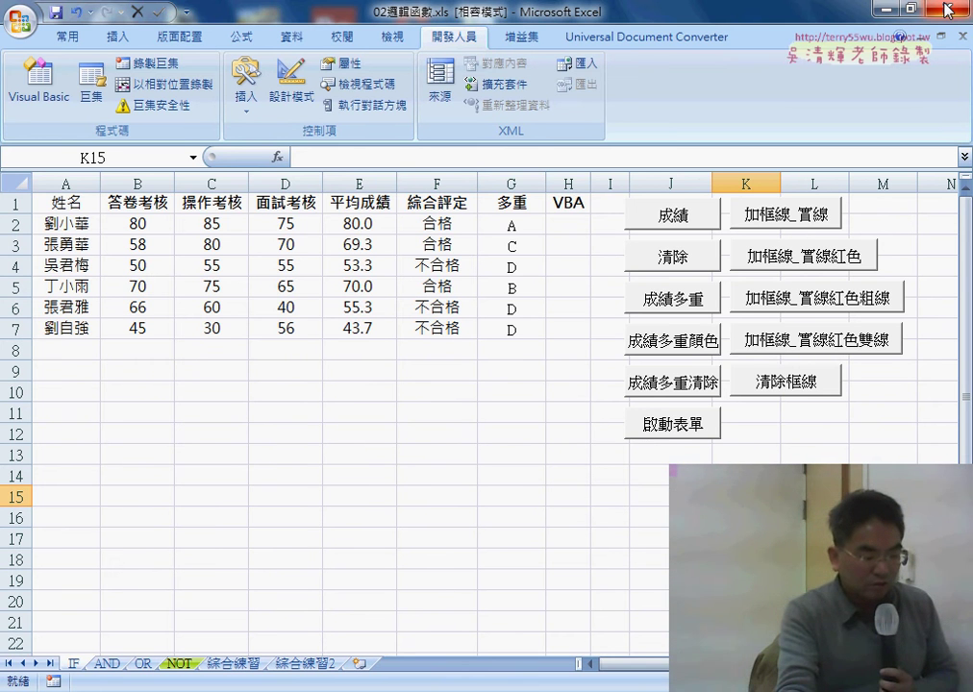
- Reopen ThisWorkbook's code to check the home.Show line, then close the editor again
{"action": "left_click", "coordinate": [38, 82]}
{"action": "left_click_drag", "start_coordinate": [233, 297], "coordinate": [233, 314]}
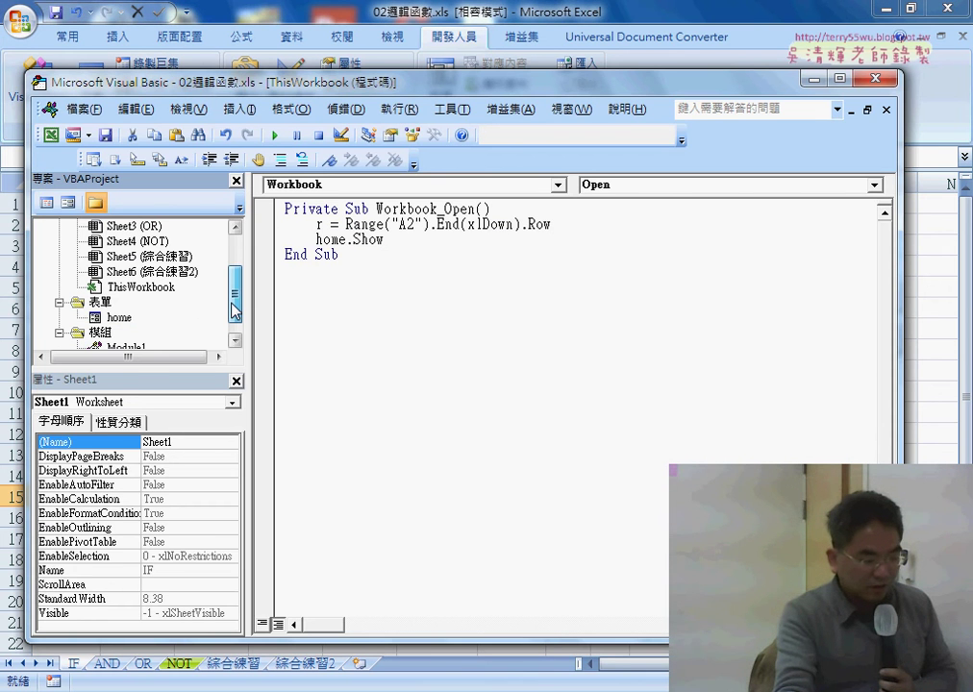
{"action": "left_click", "coordinate": [144, 287]}
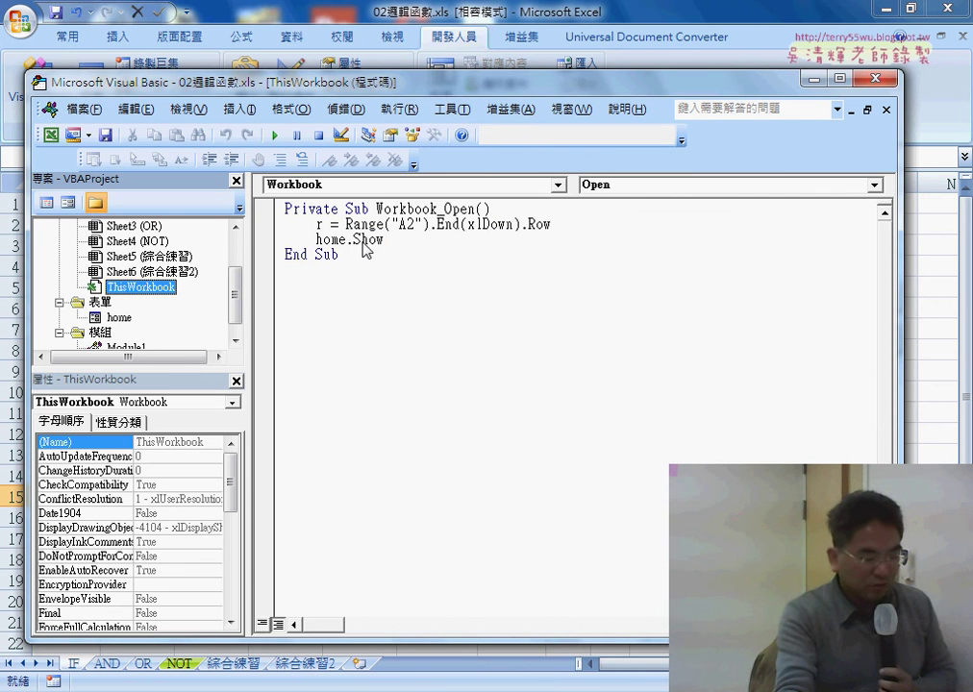
{"action": "left_click_drag", "start_coordinate": [384, 239], "coordinate": [324, 240]}
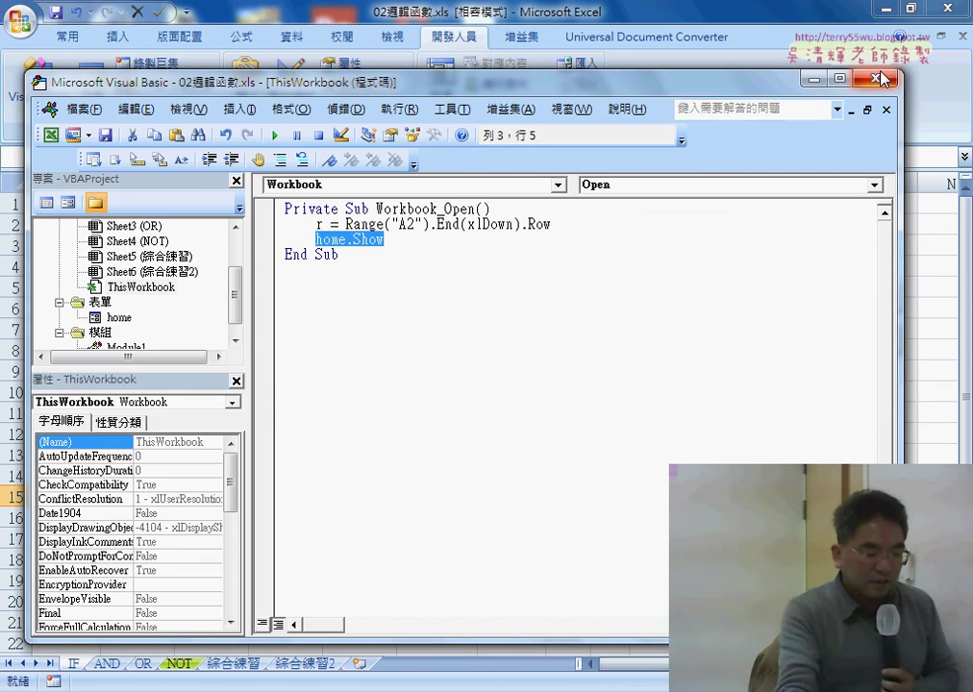
{"action": "left_click", "coordinate": [882, 79]}
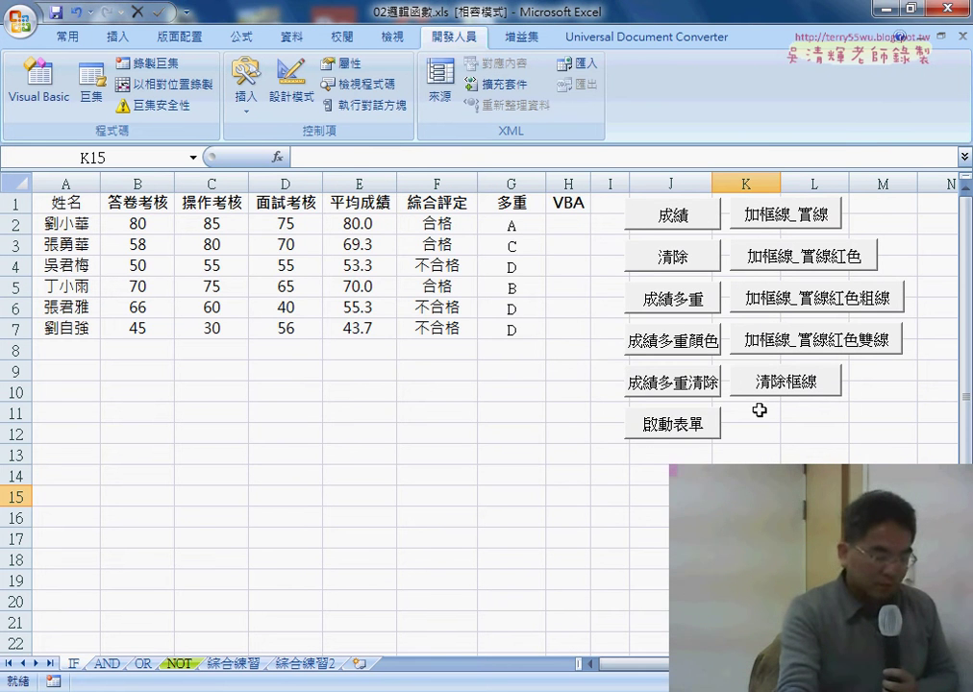
- Launch the 成績系統 form via 啟動表單, try 確定 while empty, and drag the form lower
{"action": "left_click", "coordinate": [698, 426]}
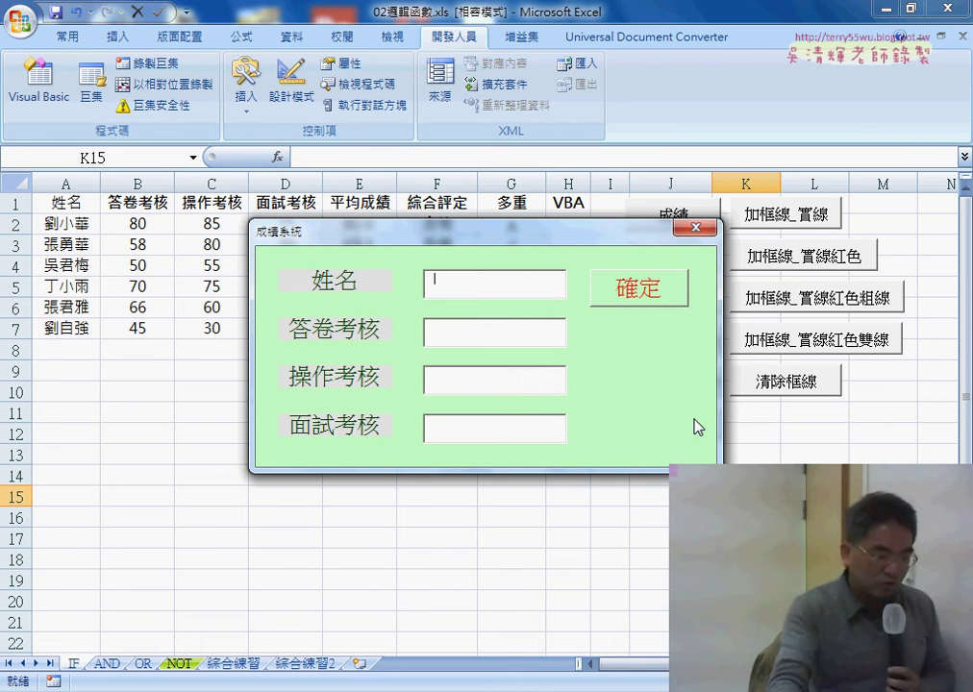
{"action": "left_click", "coordinate": [654, 291]}
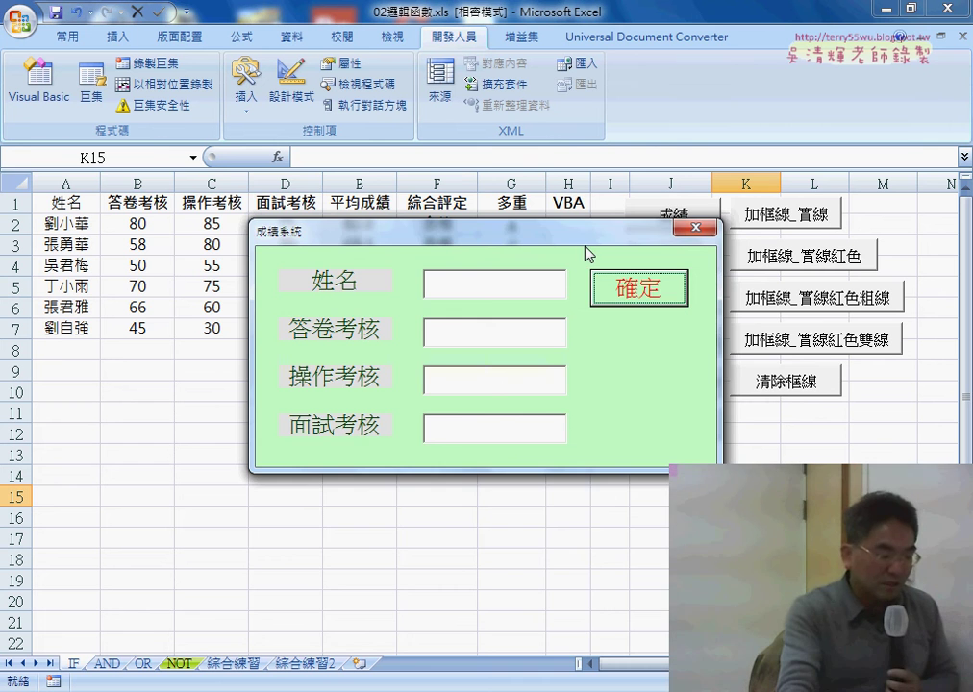
{"action": "left_click_drag", "start_coordinate": [588, 240], "coordinate": [567, 396]}
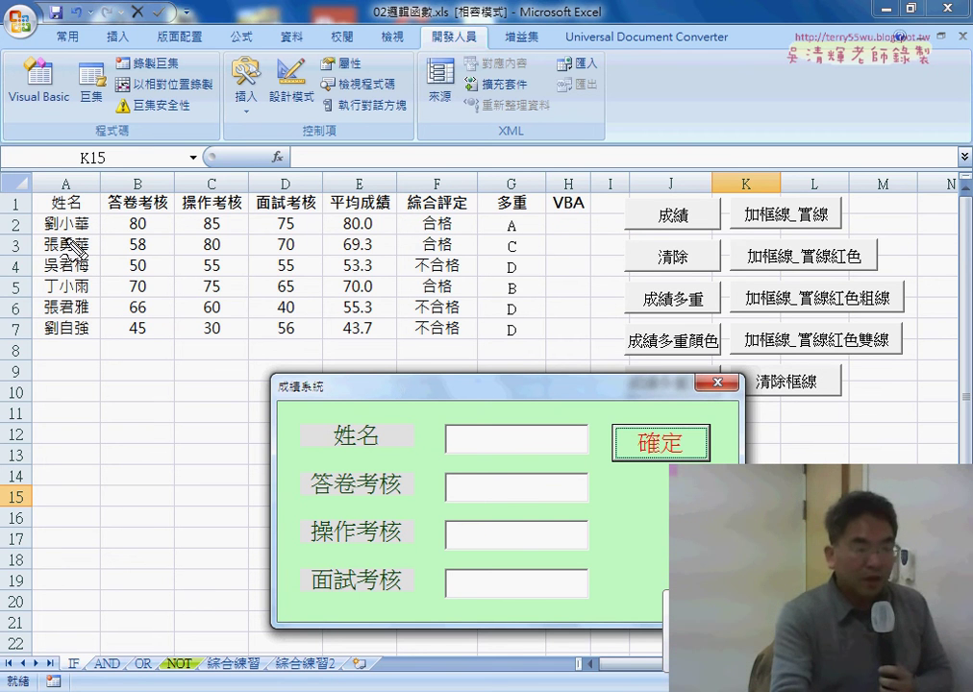
- Ink-annotate the form's 姓名 and score boxes and the next empty row, erase it, and close the form
{"action": "left_click_drag", "start_coordinate": [478, 434], "coordinate": [497, 448]}
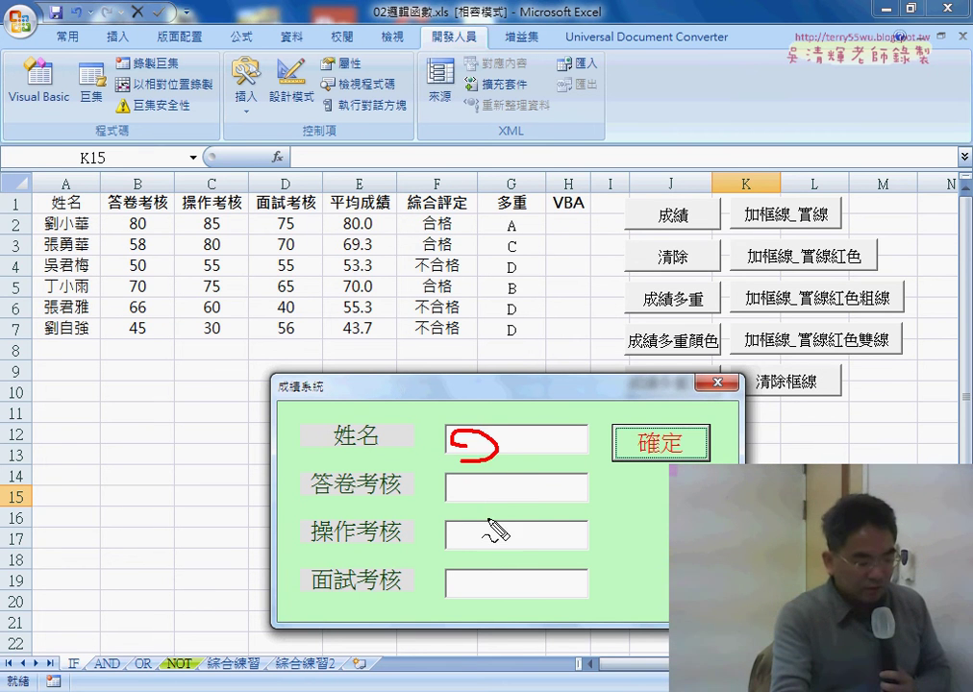
{"action": "mouse_move", "coordinate": [452, 480]}
{"action": "left_mouse_down"}
{"action": "mouse_move", "coordinate": [488, 540]}
{"action": "mouse_move", "coordinate": [464, 555]}
{"action": "mouse_move", "coordinate": [459, 596]}
{"action": "mouse_move", "coordinate": [452, 577]}
{"action": "left_mouse_up"}
{"action": "mouse_move", "coordinate": [31, 366]}
{"action": "left_mouse_down"}
{"action": "mouse_move", "coordinate": [30, 336]}
{"action": "mouse_move", "coordinate": [197, 331]}
{"action": "mouse_move", "coordinate": [315, 371]}
{"action": "mouse_move", "coordinate": [35, 359]}
{"action": "left_mouse_up"}
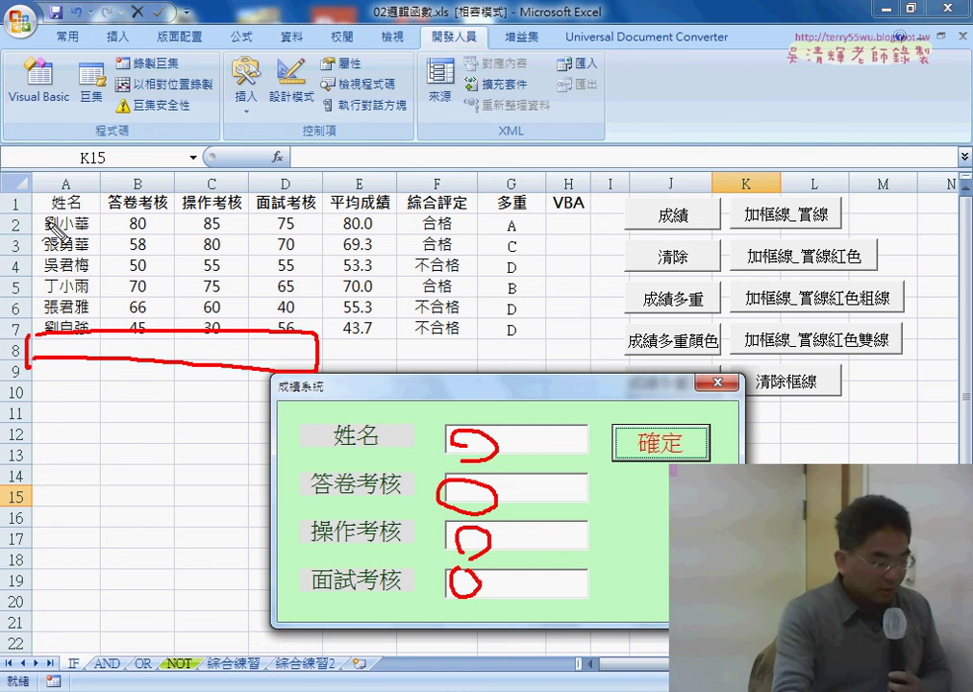
{"action": "mouse_move", "coordinate": [19, 318]}
{"action": "left_mouse_down"}
{"action": "mouse_move", "coordinate": [13, 339]}
{"action": "mouse_move", "coordinate": [27, 366]}
{"action": "left_mouse_up"}
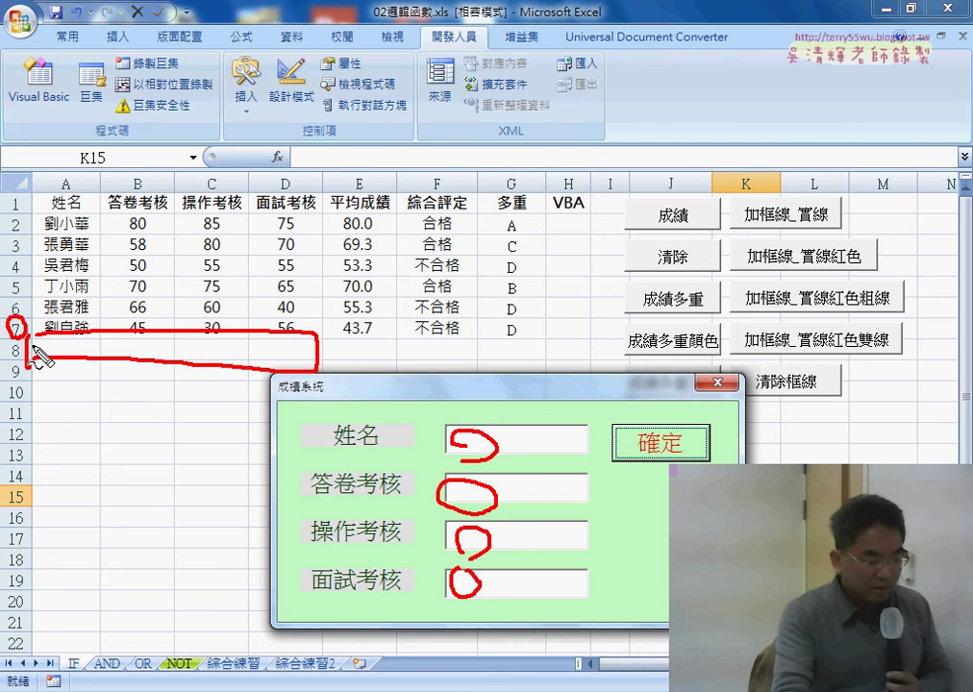
{"action": "mouse_move", "coordinate": [37, 316]}
{"action": "left_mouse_down"}
{"action": "mouse_move", "coordinate": [37, 341]}
{"action": "mouse_move", "coordinate": [45, 325]}
{"action": "left_mouse_up"}
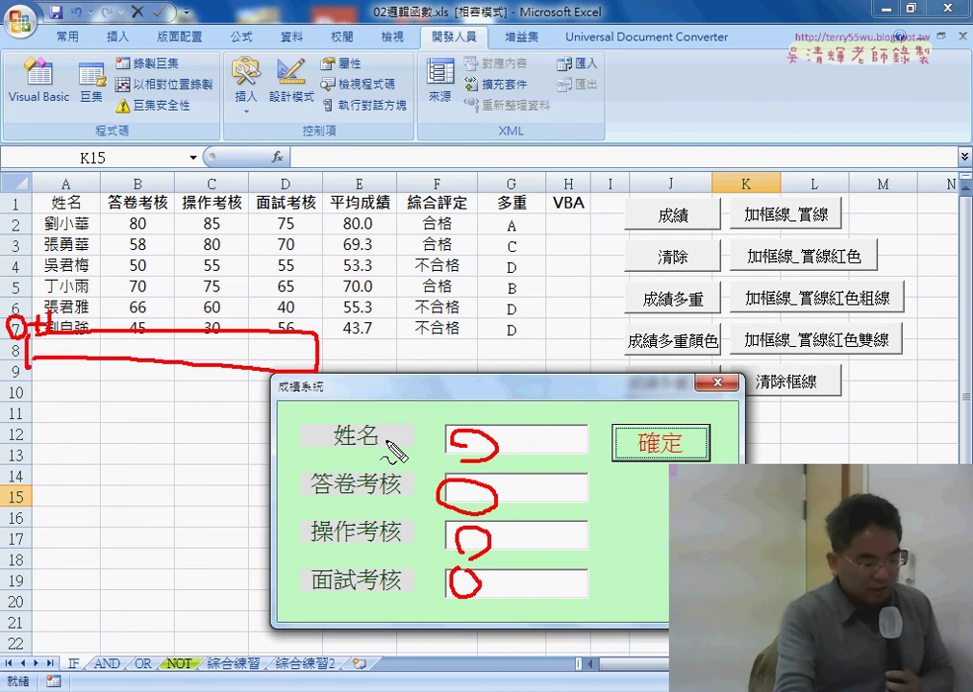
{"action": "mouse_move", "coordinate": [531, 450]}
{"action": "left_mouse_down"}
{"action": "mouse_move", "coordinate": [559, 450]}
{"action": "mouse_move", "coordinate": [556, 438]}
{"action": "left_mouse_up"}
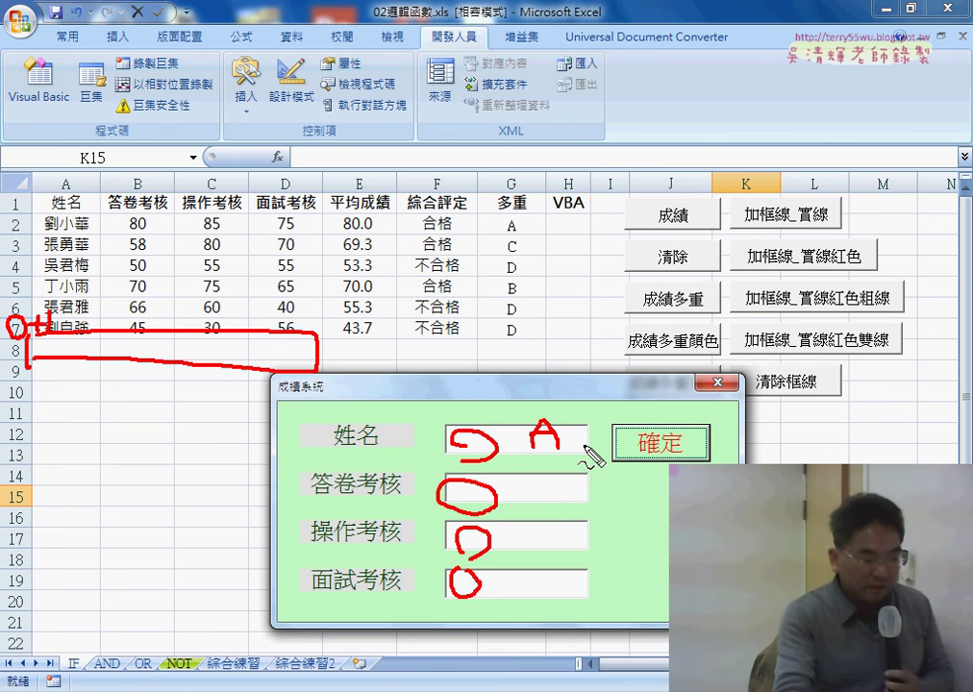
{"action": "mouse_move", "coordinate": [540, 472]}
{"action": "left_mouse_down"}
{"action": "mouse_move", "coordinate": [561, 499]}
{"action": "mouse_move", "coordinate": [557, 597]}
{"action": "left_mouse_up"}
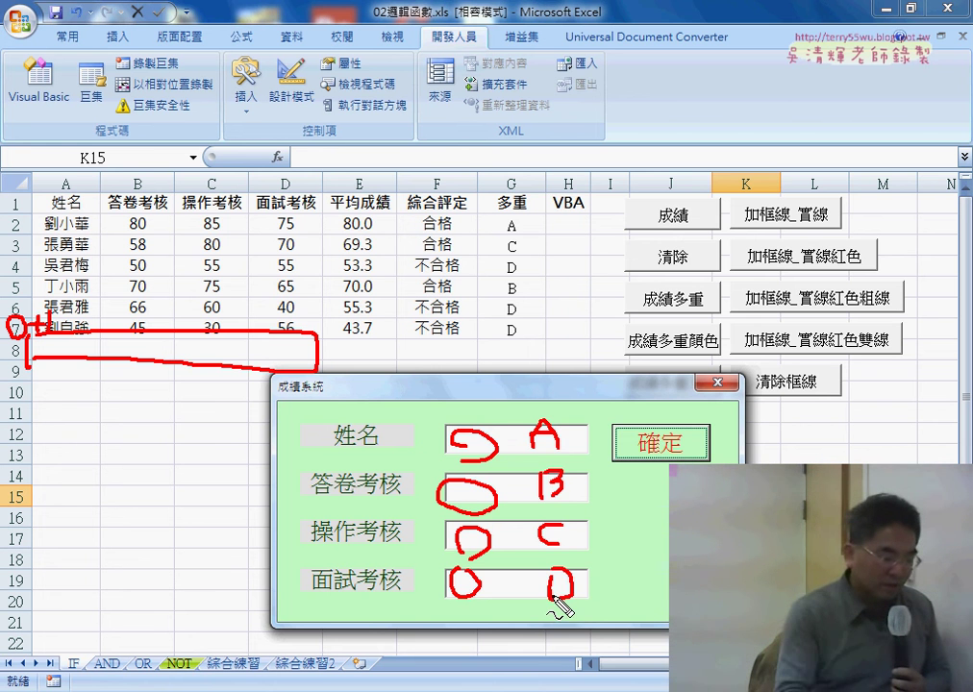
{"action": "key", "text": "Escape"}
{"action": "left_click", "coordinate": [716, 383]}
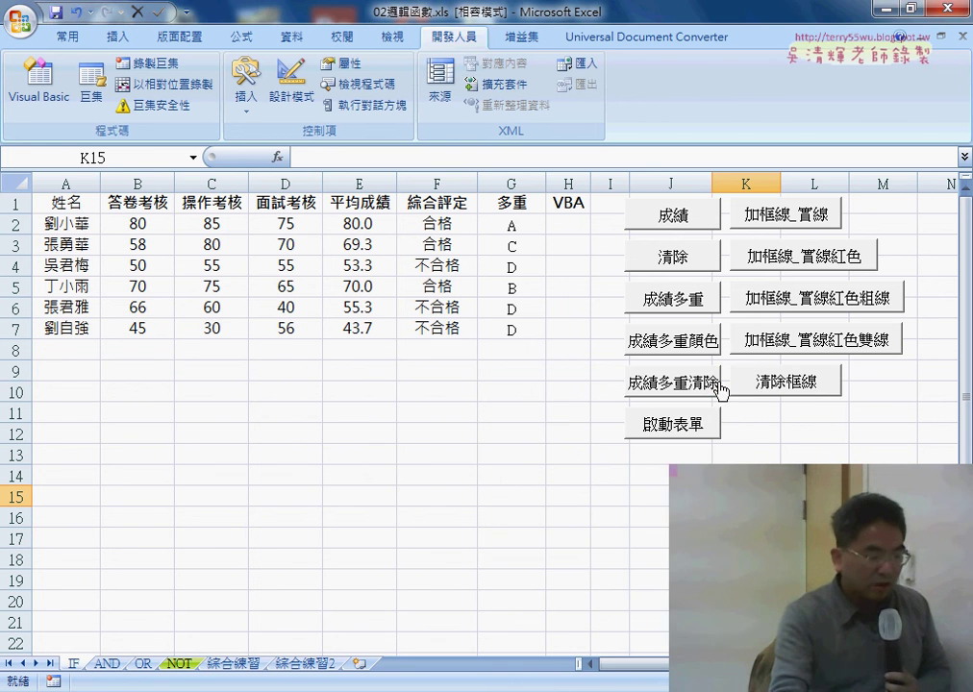
- Open the home form's designer and create the 確定 button's CommandButton1_Click procedure
{"action": "left_click", "coordinate": [60, 95]}
{"action": "left_click_drag", "start_coordinate": [203, 96], "coordinate": [332, 97]}
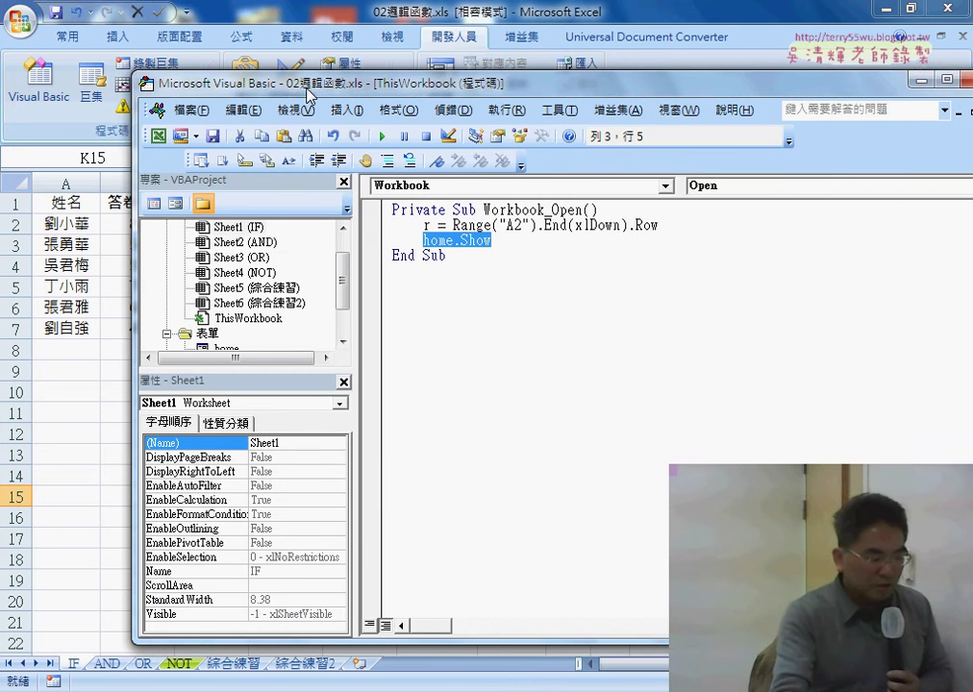
{"action": "scroll", "coordinate": [364, 298], "scroll_direction": "down", "scroll_amount": 1}
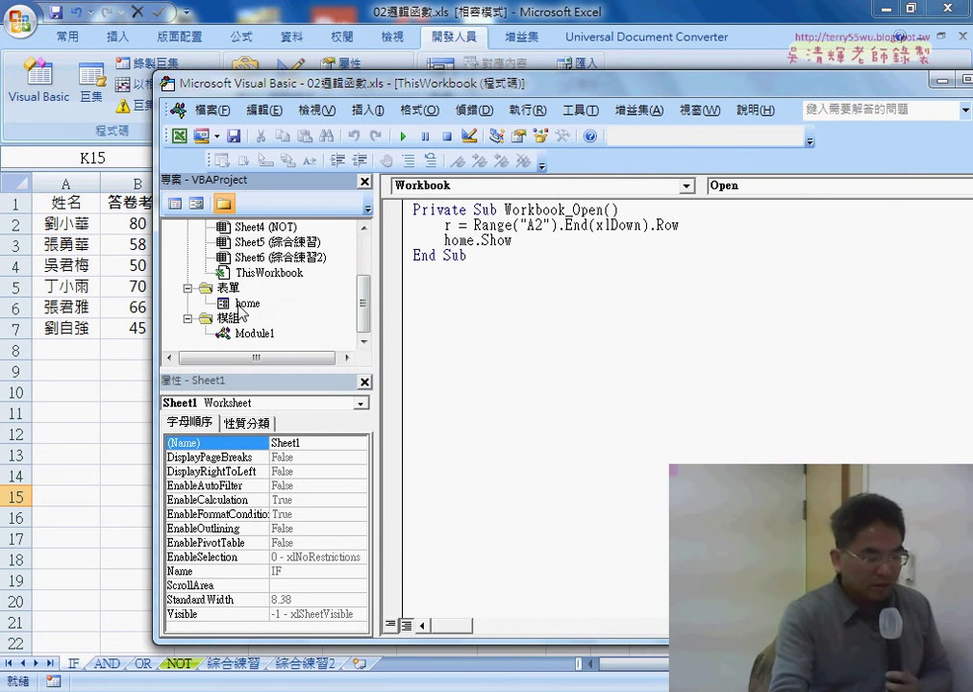
{"action": "left_click", "coordinate": [246, 304]}
{"action": "double_click", "coordinate": [248, 304]}
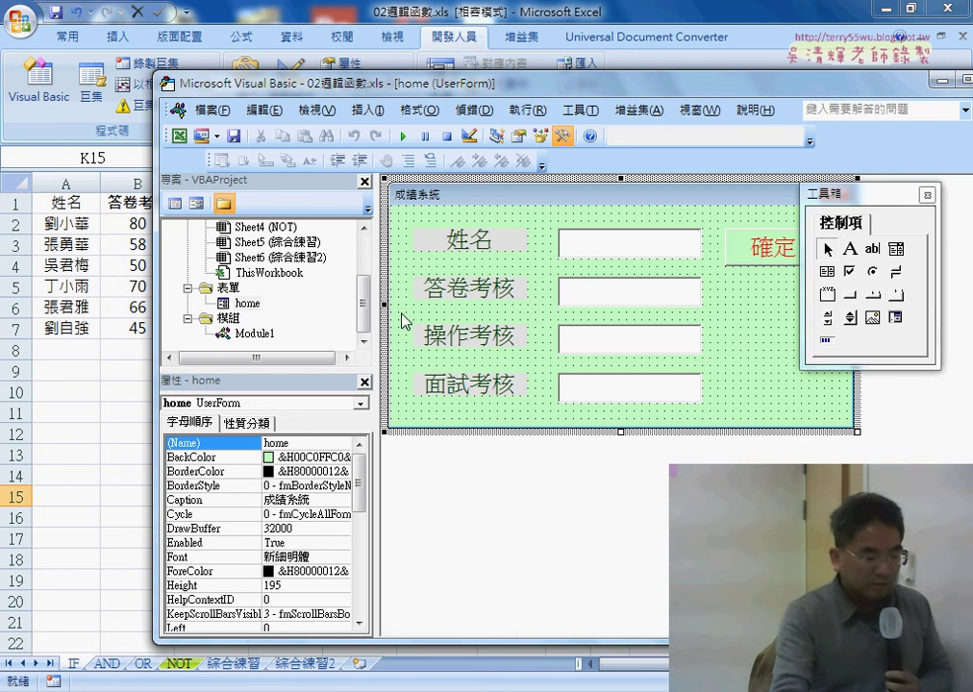
{"action": "left_click_drag", "start_coordinate": [682, 97], "coordinate": [593, 96]}
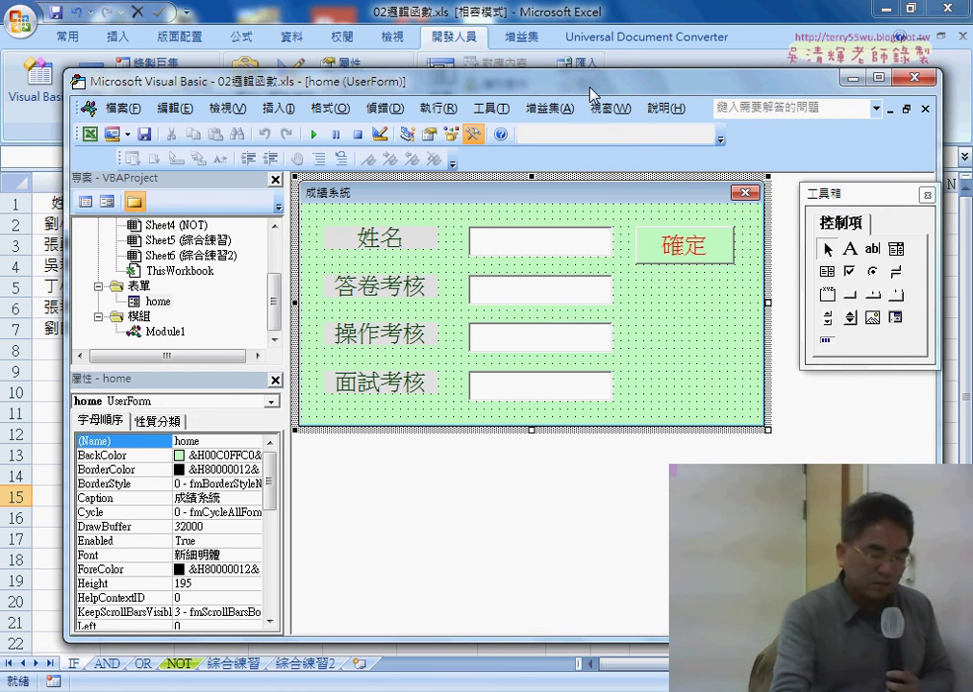
{"action": "left_click", "coordinate": [685, 251]}
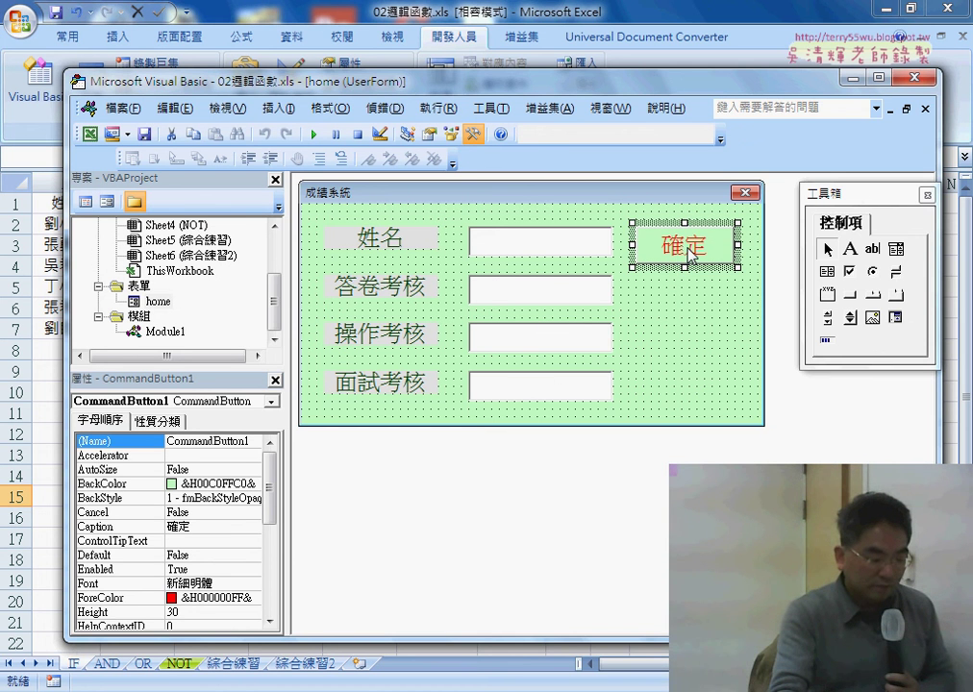
{"action": "double_click", "coordinate": [689, 253]}
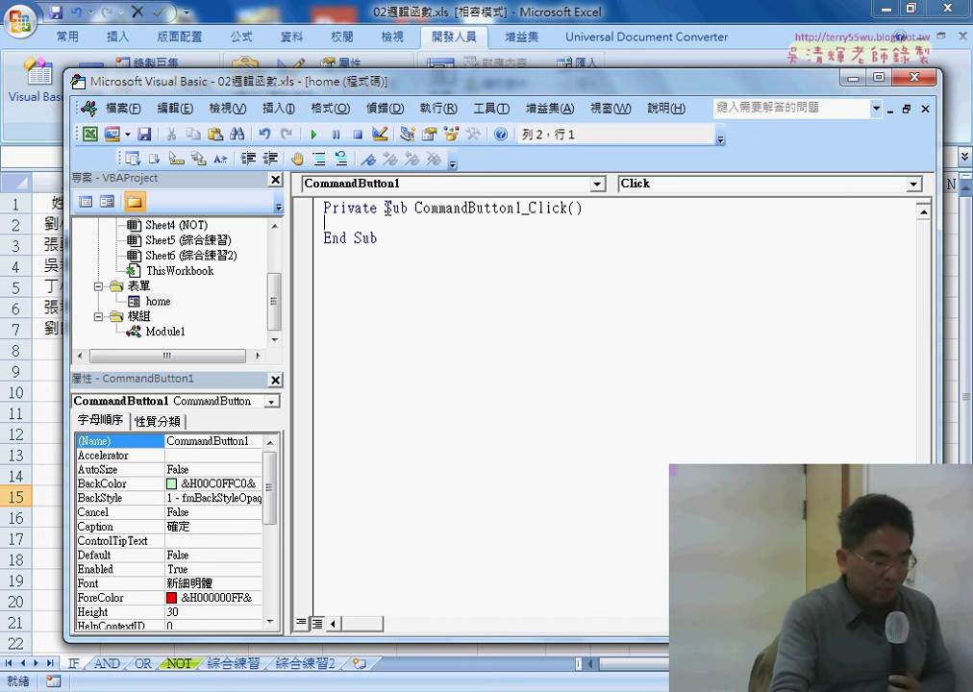
- Write the indented line r = Range("A2").End(xlDown).Row + 1 in CommandButton1_Click
{"action": "left_click_drag", "start_coordinate": [387, 207], "coordinate": [522, 211]}
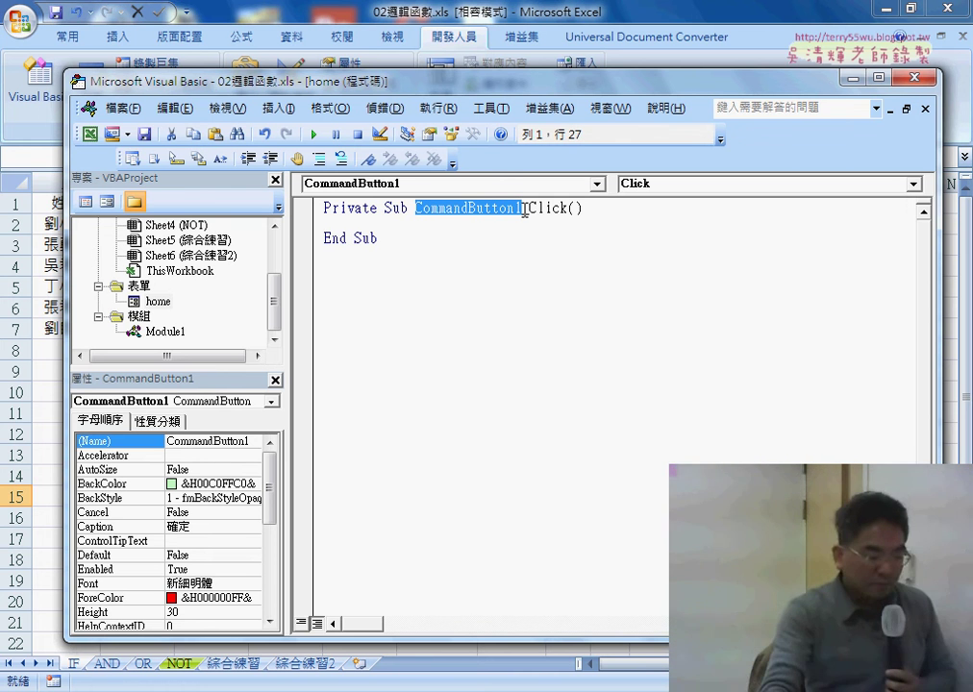
{"action": "left_click_drag", "start_coordinate": [529, 209], "coordinate": [569, 209]}
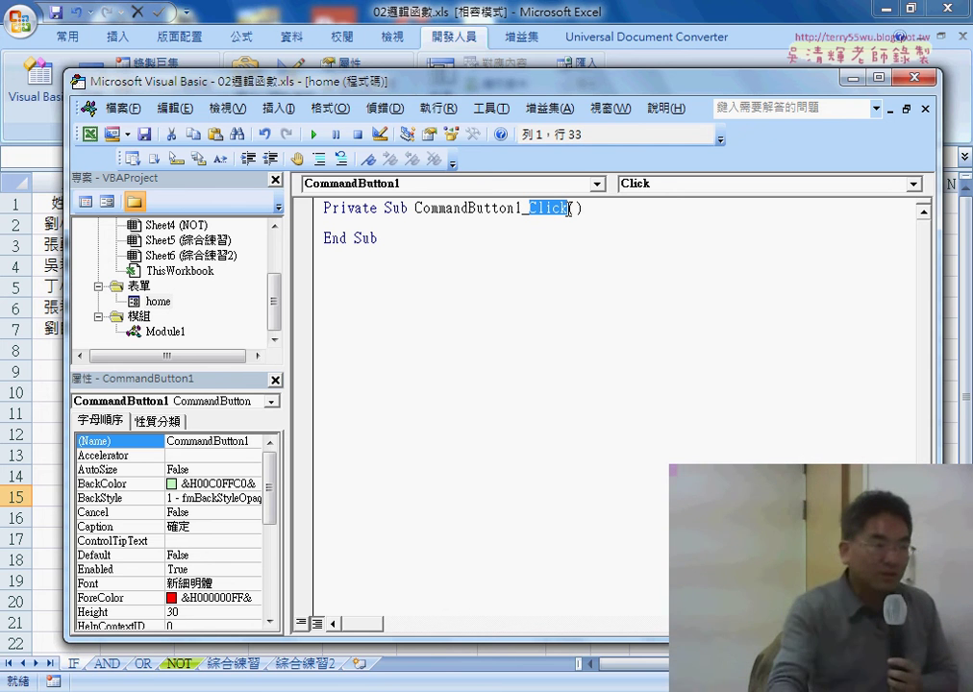
{"action": "left_click", "coordinate": [446, 225]}
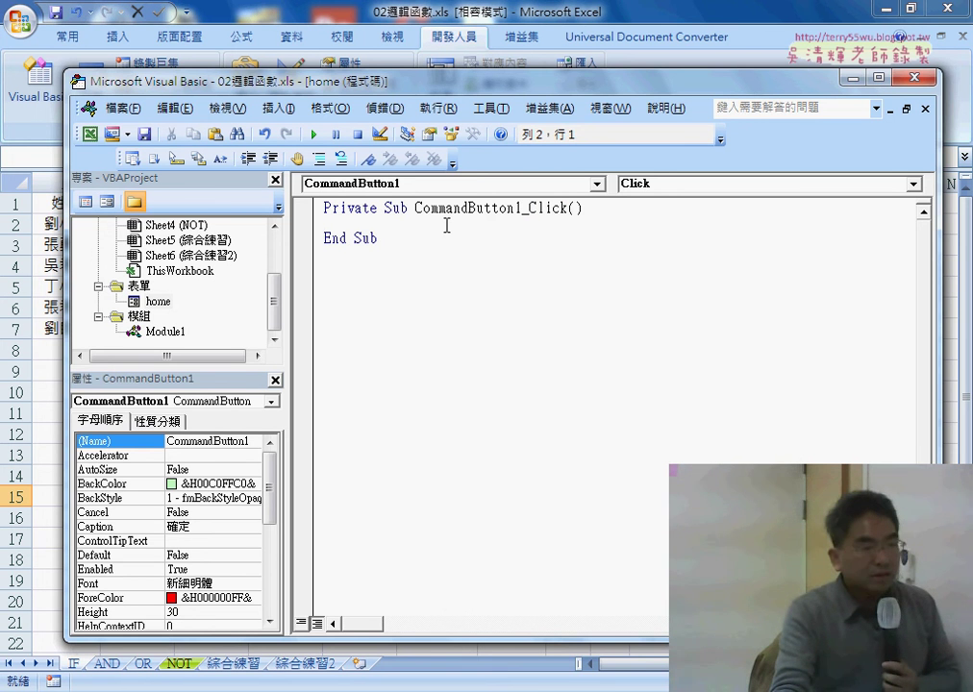
{"action": "left_click_drag", "start_coordinate": [392, 85], "coordinate": [582, 84]}
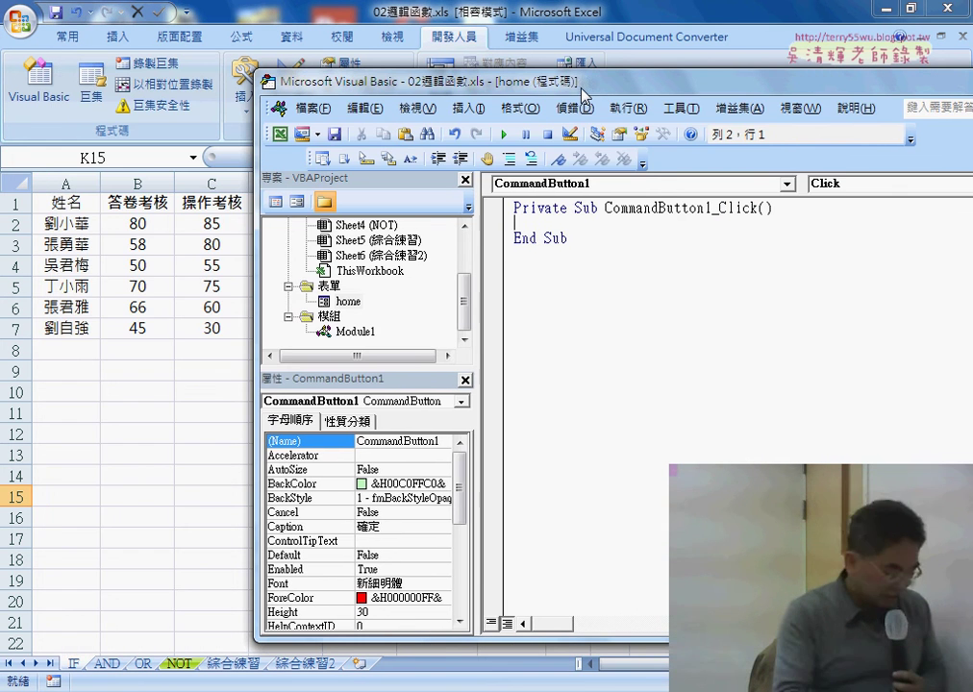
{"action": "key", "text": "Tab"}
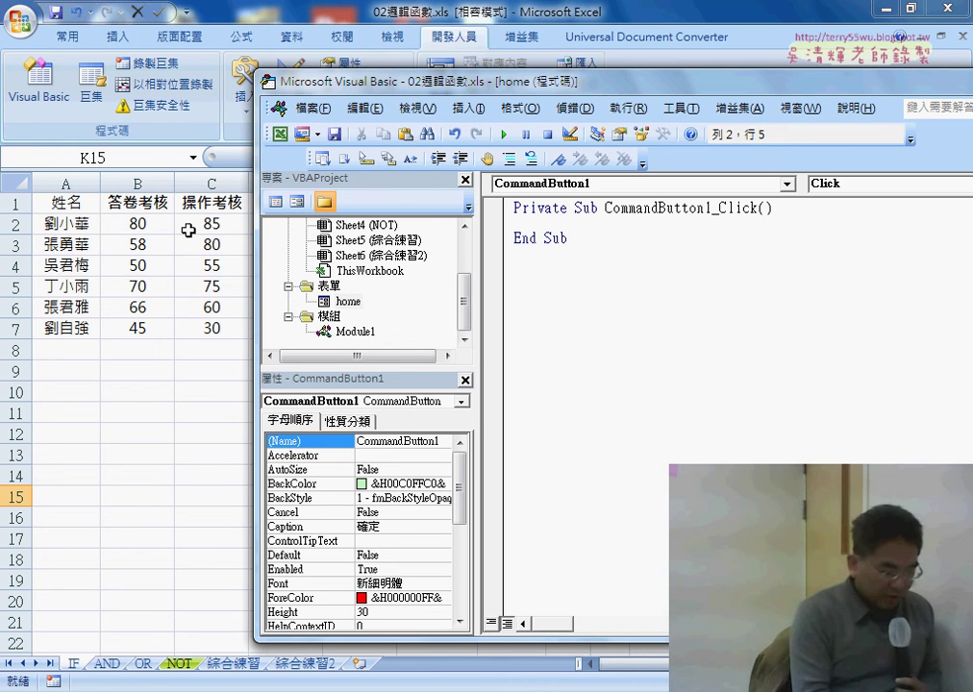
{"action": "type", "text": "r="}
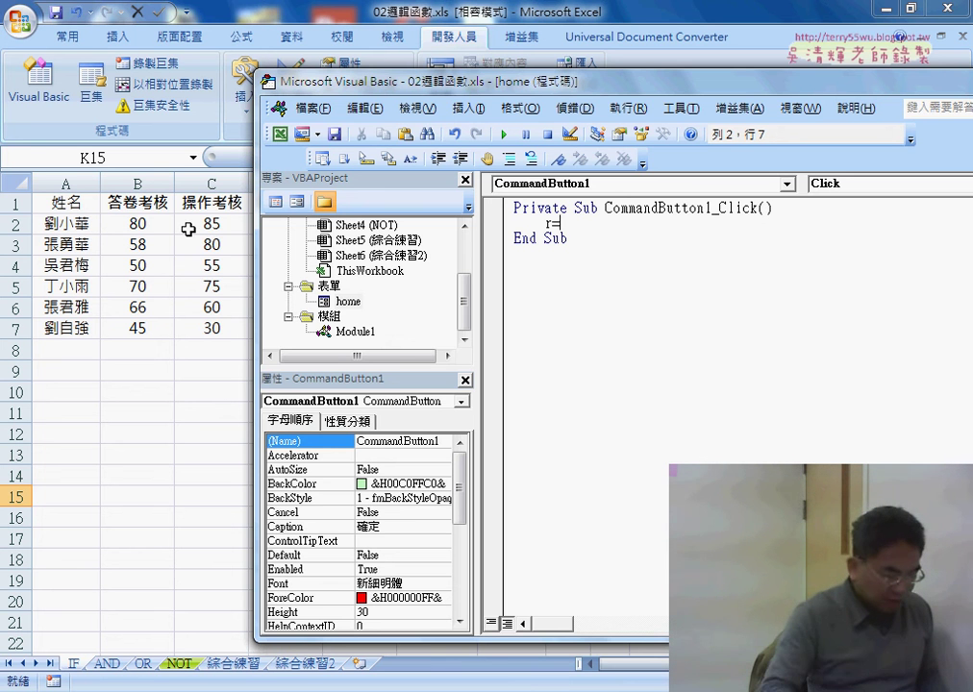
{"action": "type", "text": "range"}
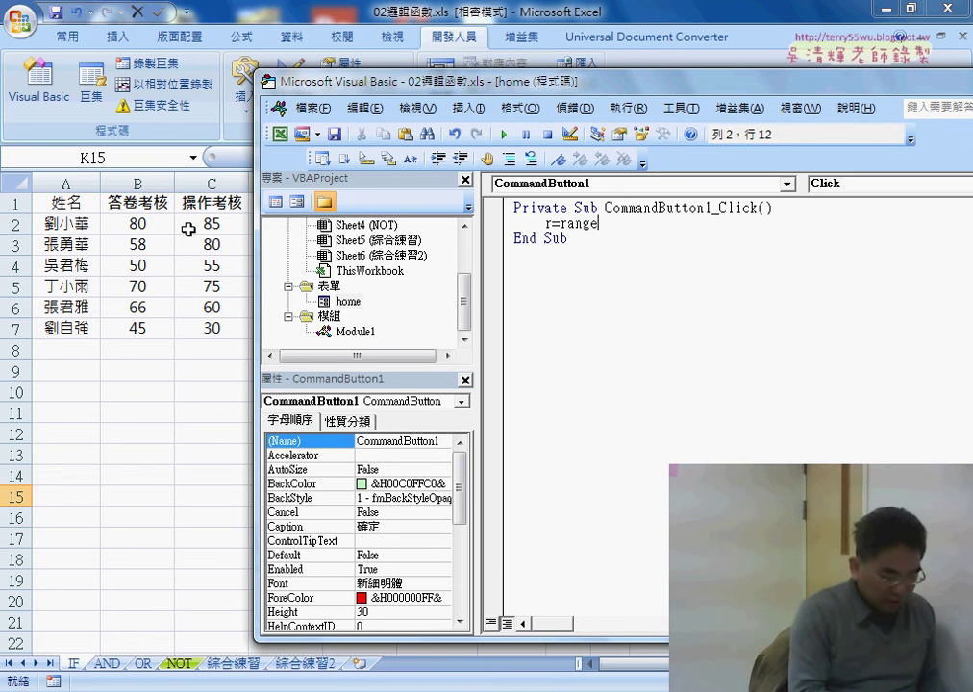
{"action": "type", "text": "(\"A"}
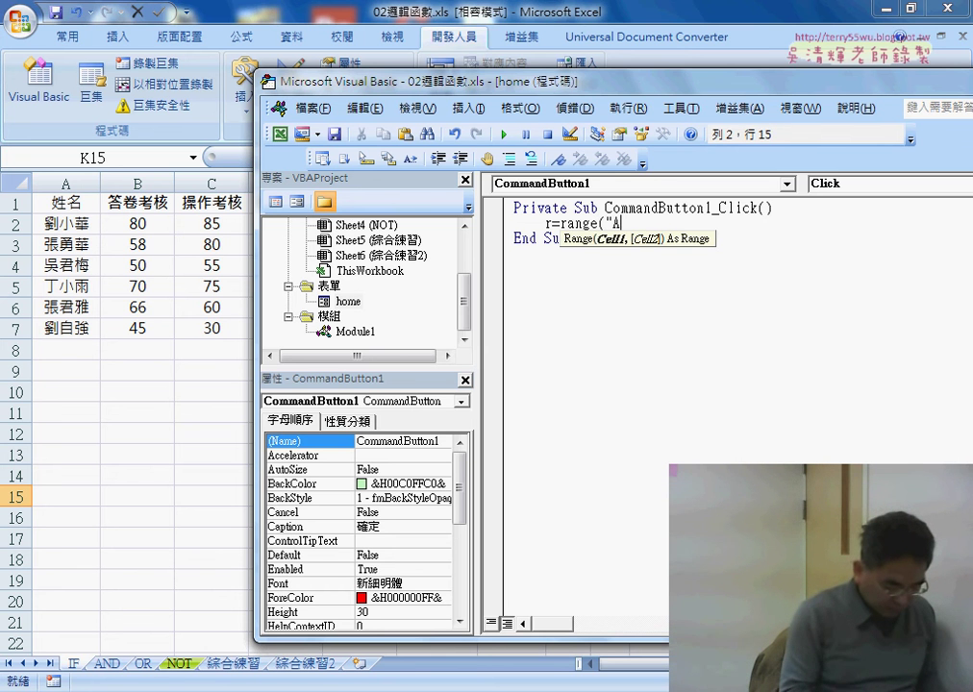
{"action": "type", "text": "2\").E"}
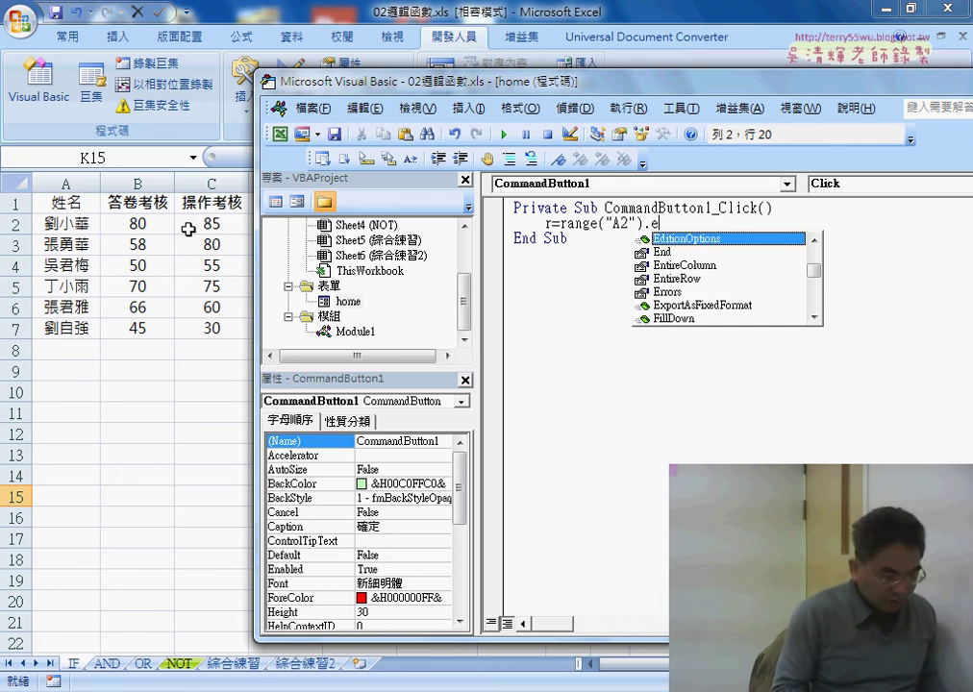
{"action": "type", "text": "nd ("}
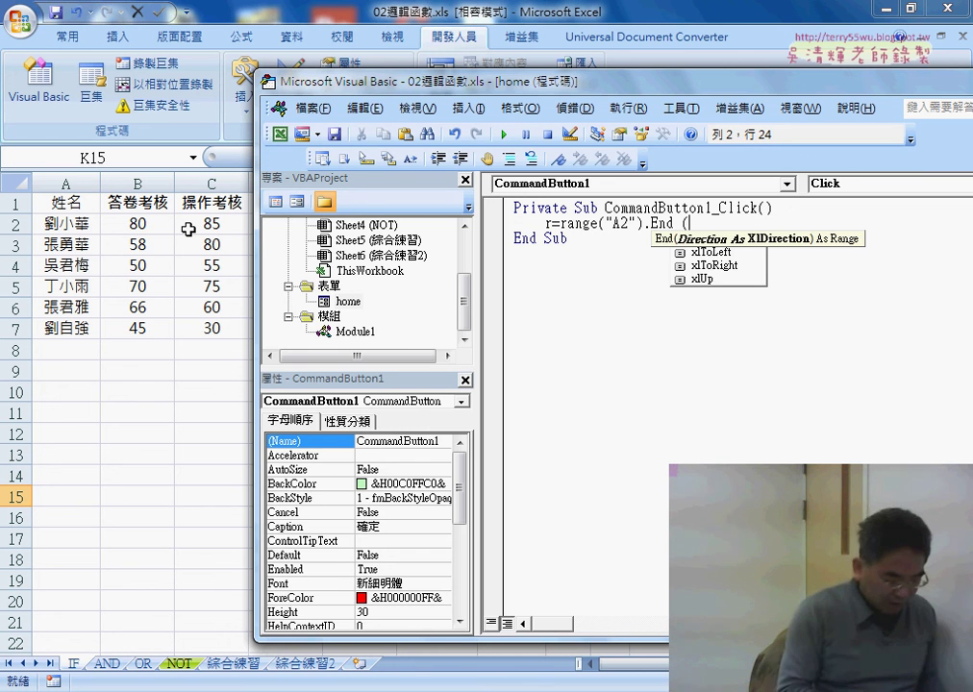
{"action": "type", "text": "xlDown )."}
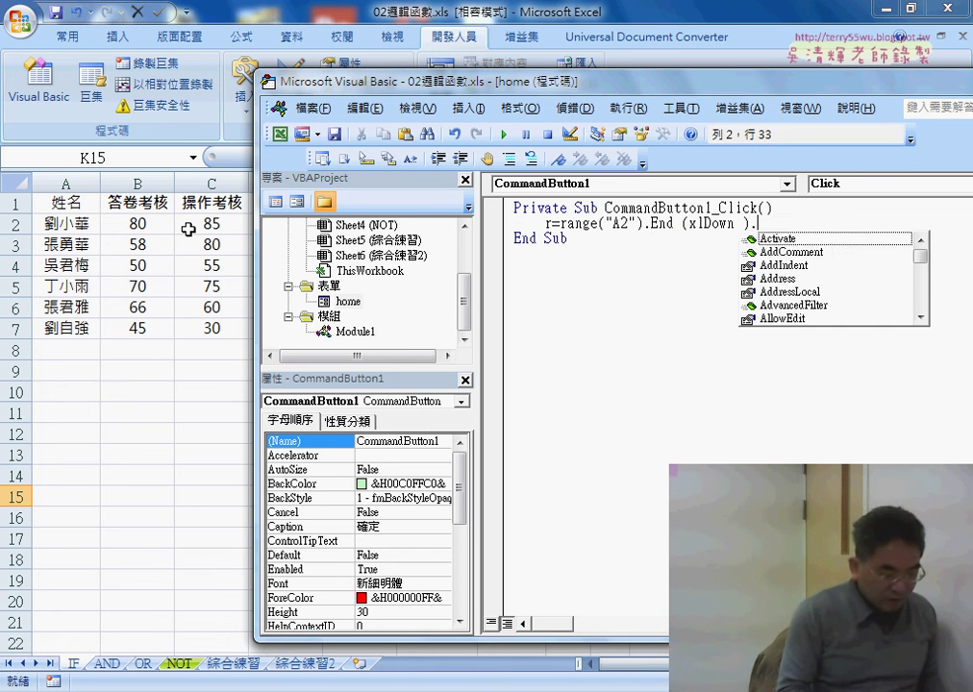
{"action": "type", "text": "row"}
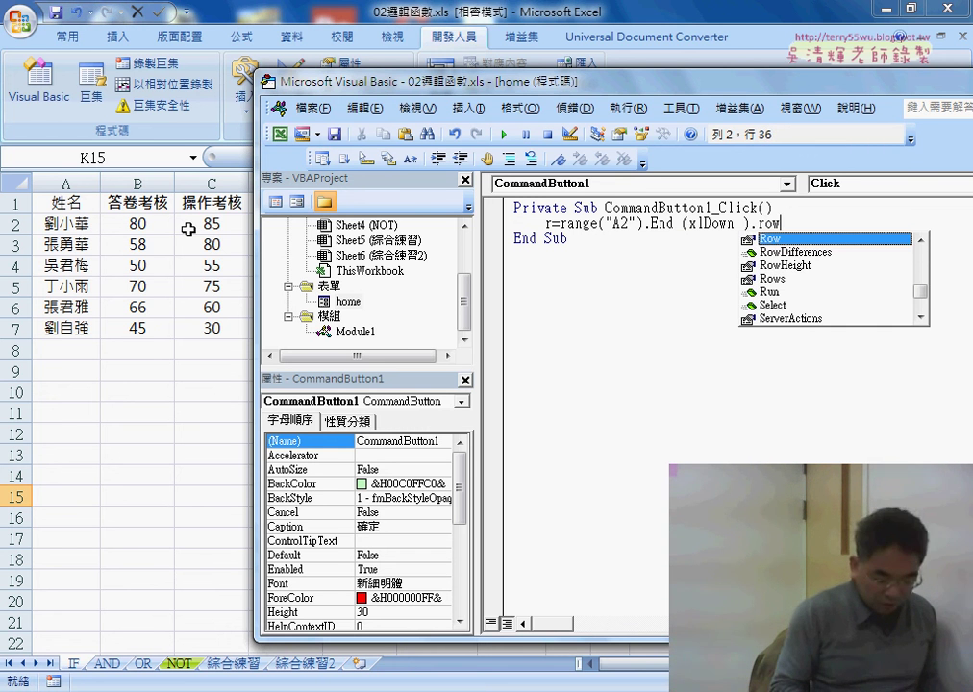
{"action": "type", "text": " +1"}
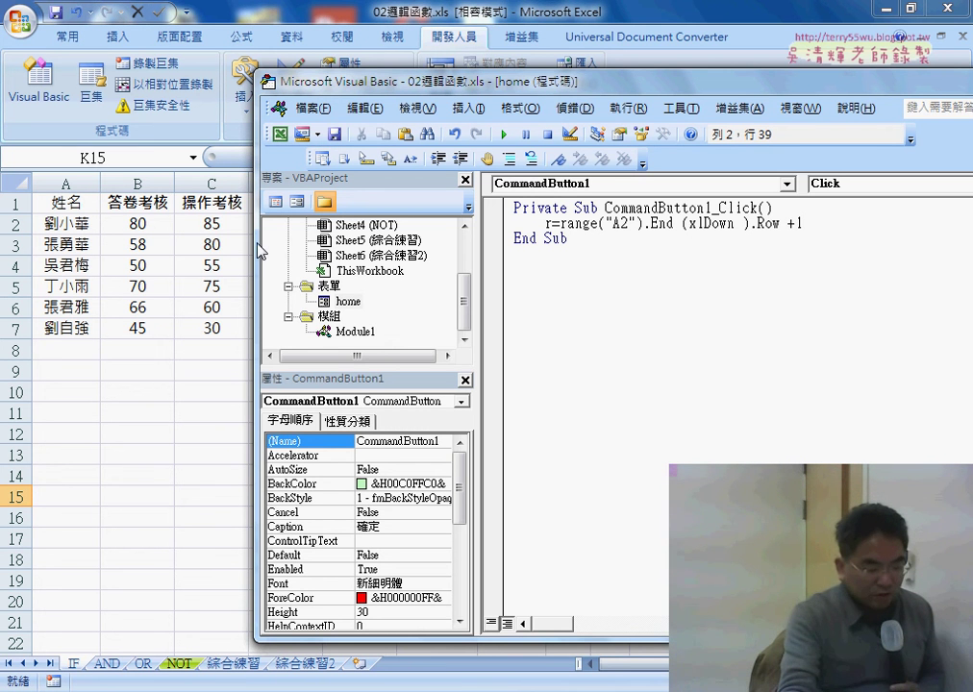
{"action": "left_click_drag", "start_coordinate": [809, 224], "coordinate": [787, 224]}
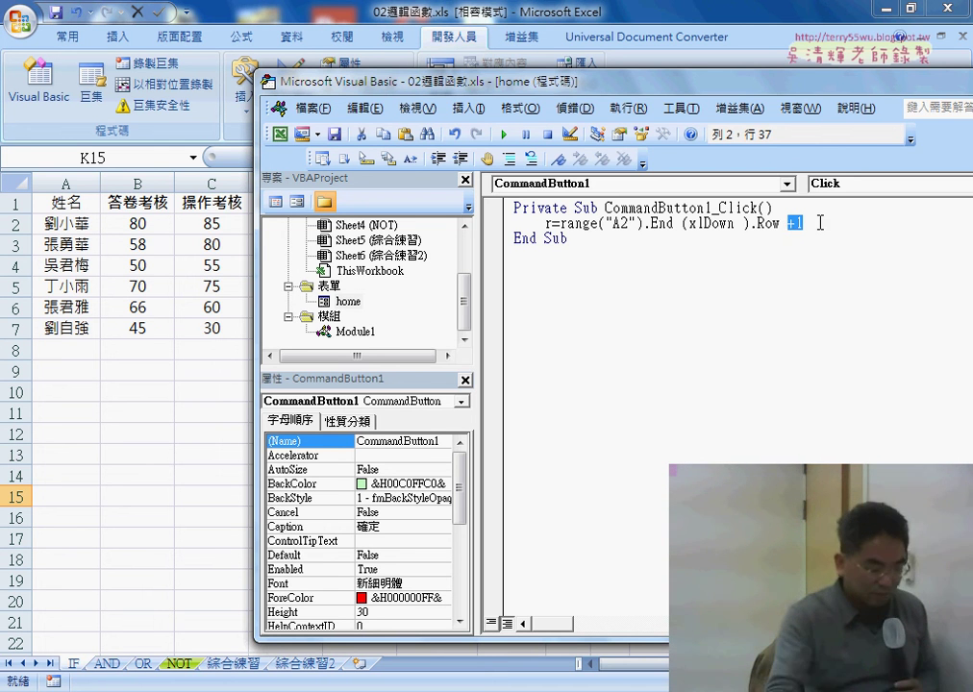
{"action": "left_click", "coordinate": [826, 222]}
{"action": "key", "text": "Return"}
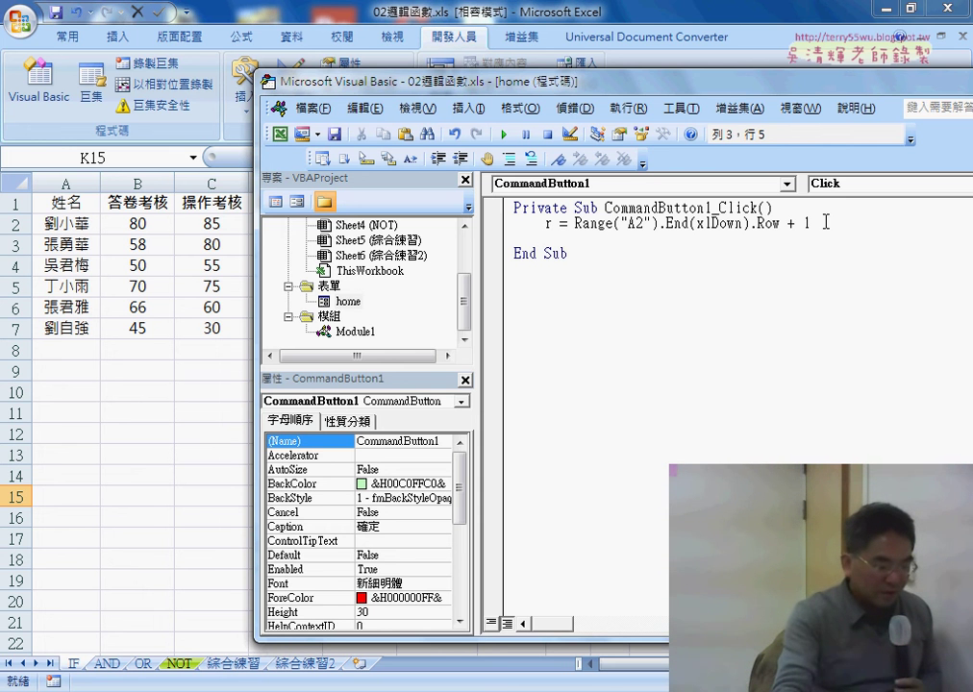
{"action": "double_click", "coordinate": [339, 302]}
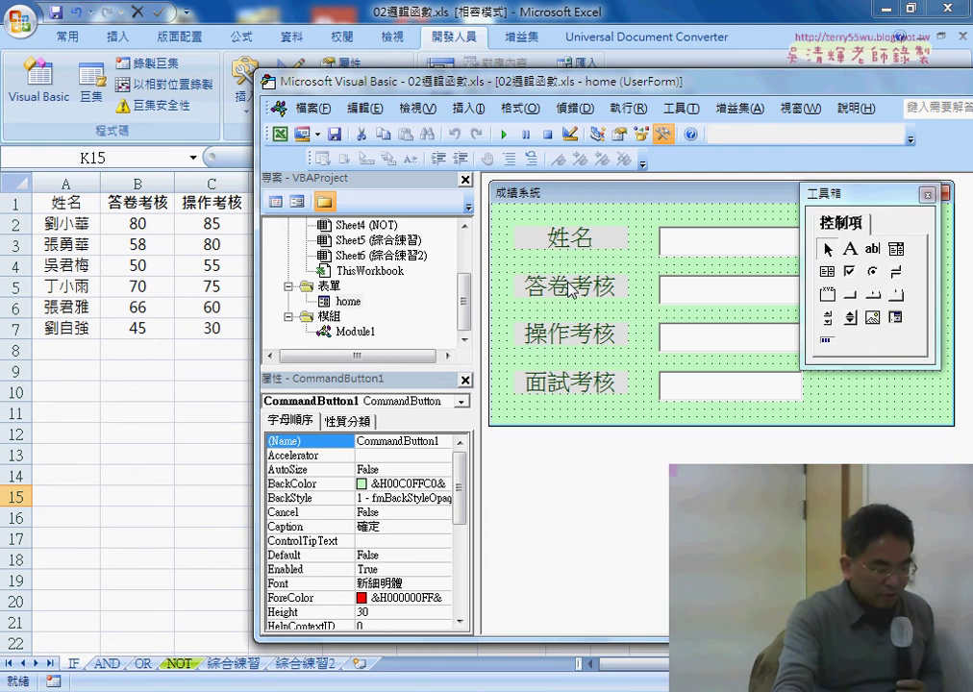
{"action": "left_click", "coordinate": [685, 254]}
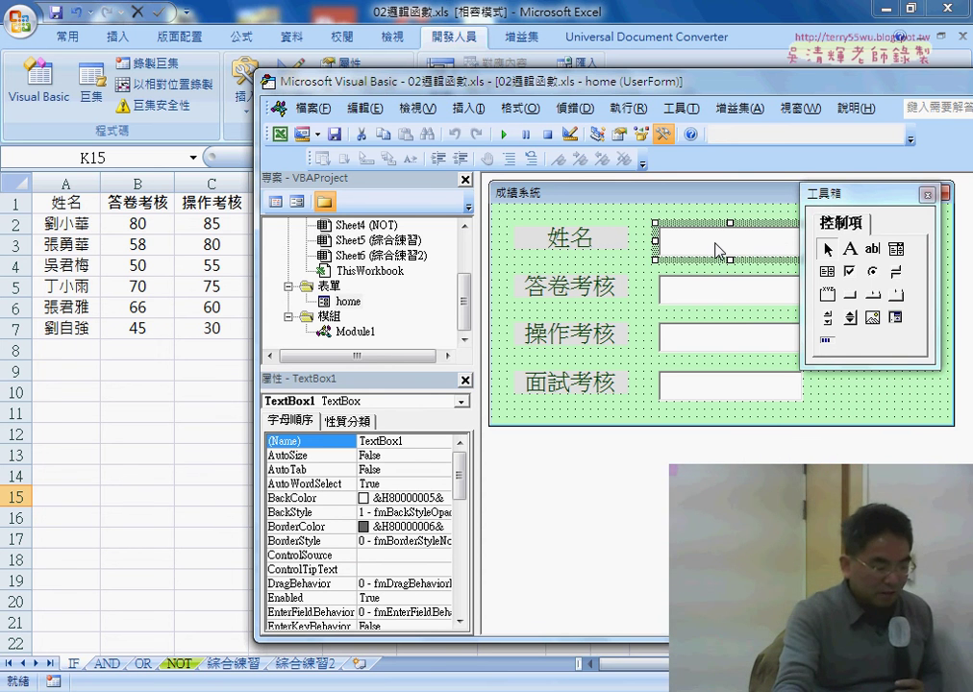
{"action": "left_click_drag", "start_coordinate": [410, 443], "coordinate": [381, 440]}
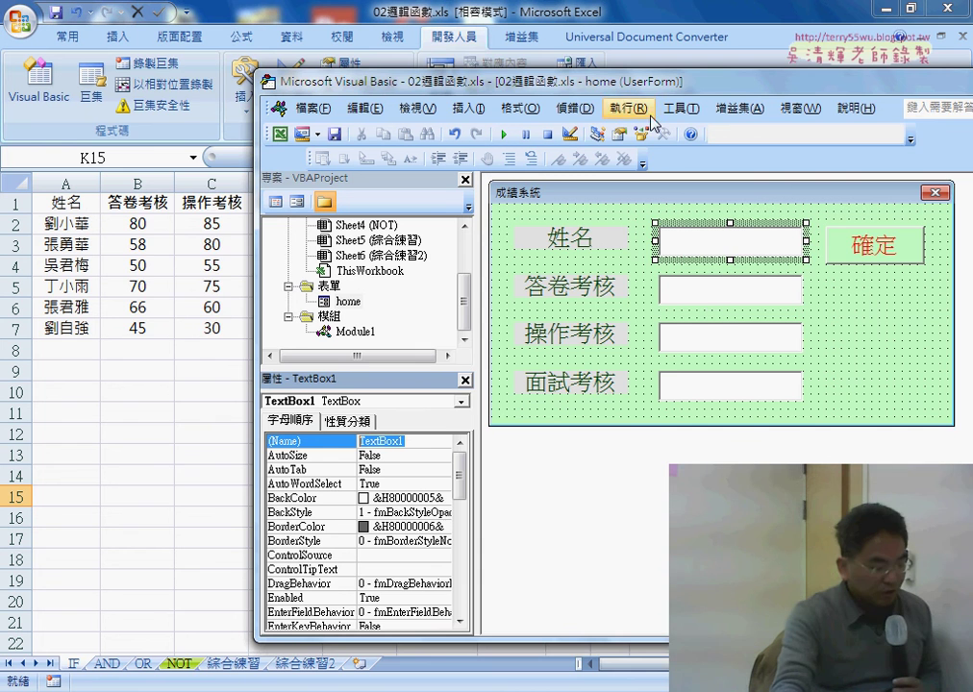
{"action": "left_click_drag", "start_coordinate": [500, 82], "coordinate": [380, 77]}
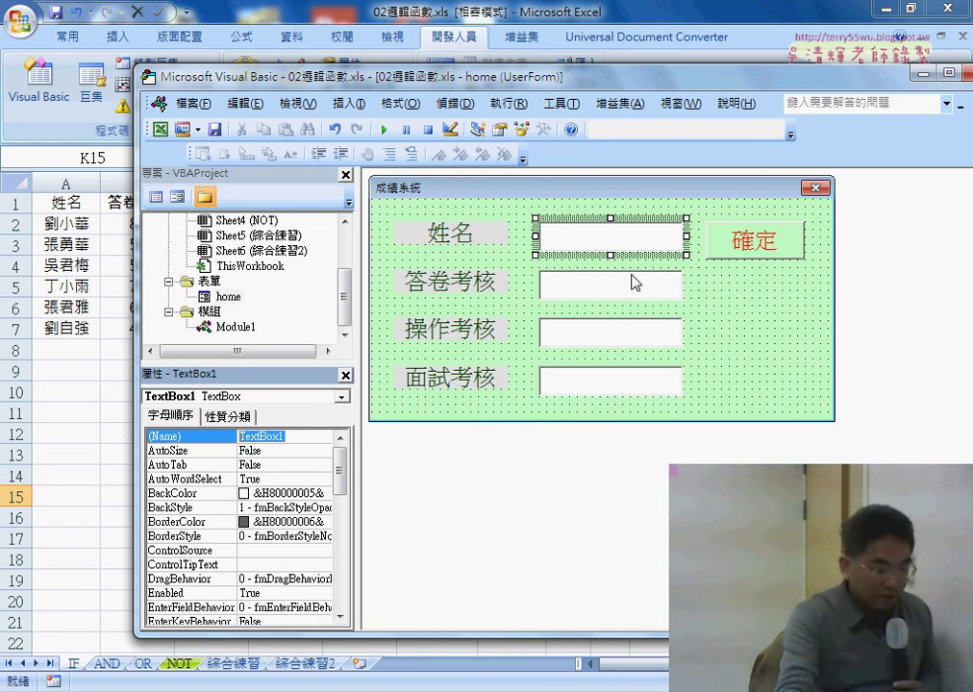
{"action": "left_click", "coordinate": [580, 294]}
{"action": "left_click", "coordinate": [590, 337]}
{"action": "left_click", "coordinate": [593, 386]}
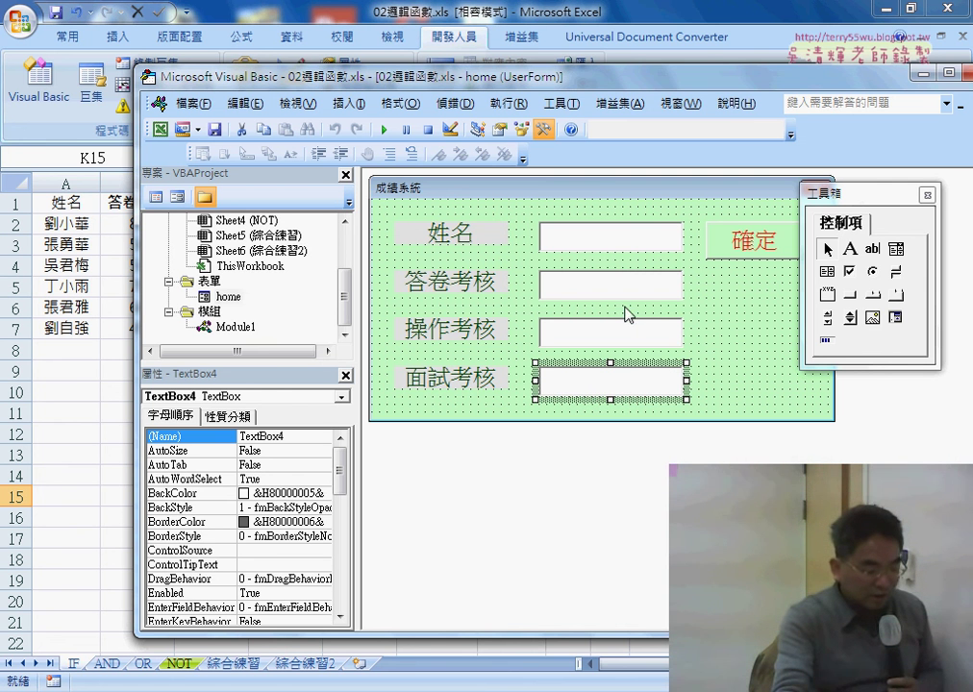
{"action": "left_click", "coordinate": [615, 249]}
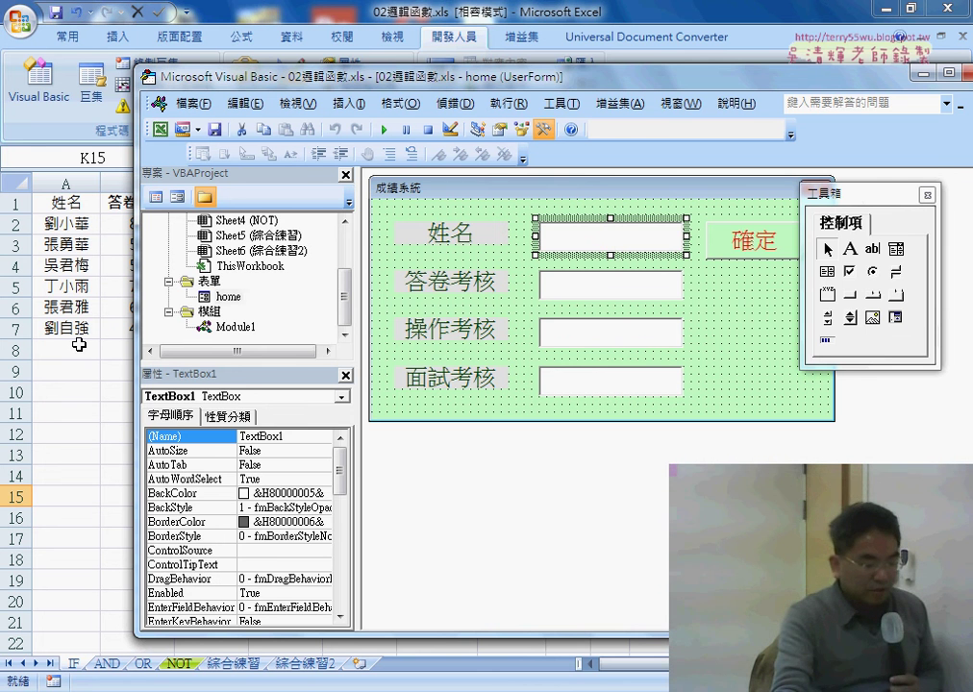
{"action": "double_click", "coordinate": [754, 240]}
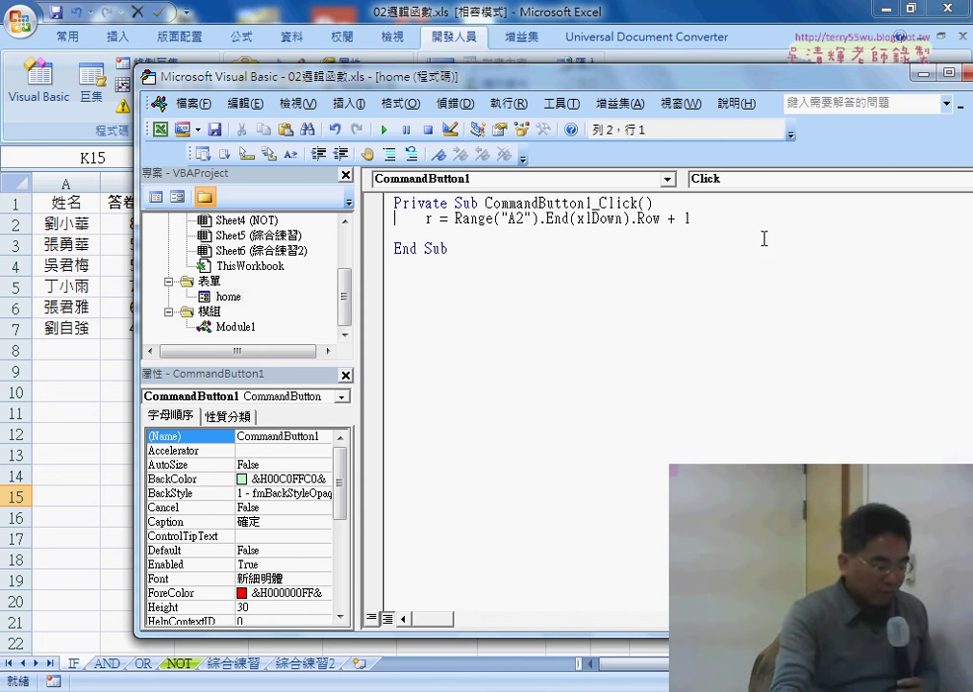
- Write Cells(r, "A") = TextBox1.Text on line 3 and select the whole line
{"action": "left_click", "coordinate": [483, 238]}
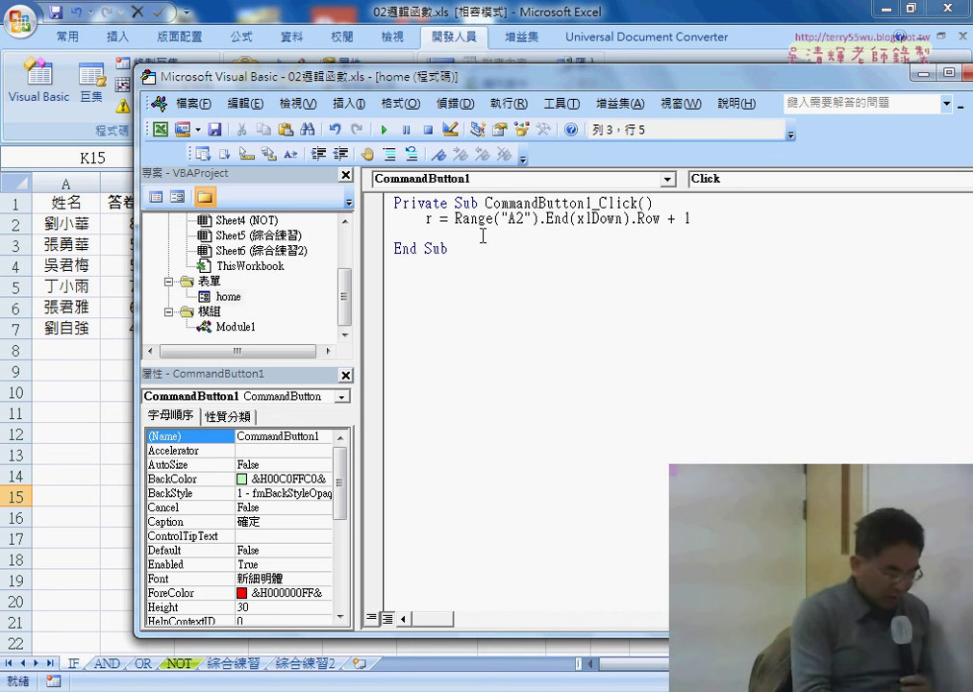
{"action": "type", "text": "cel"}
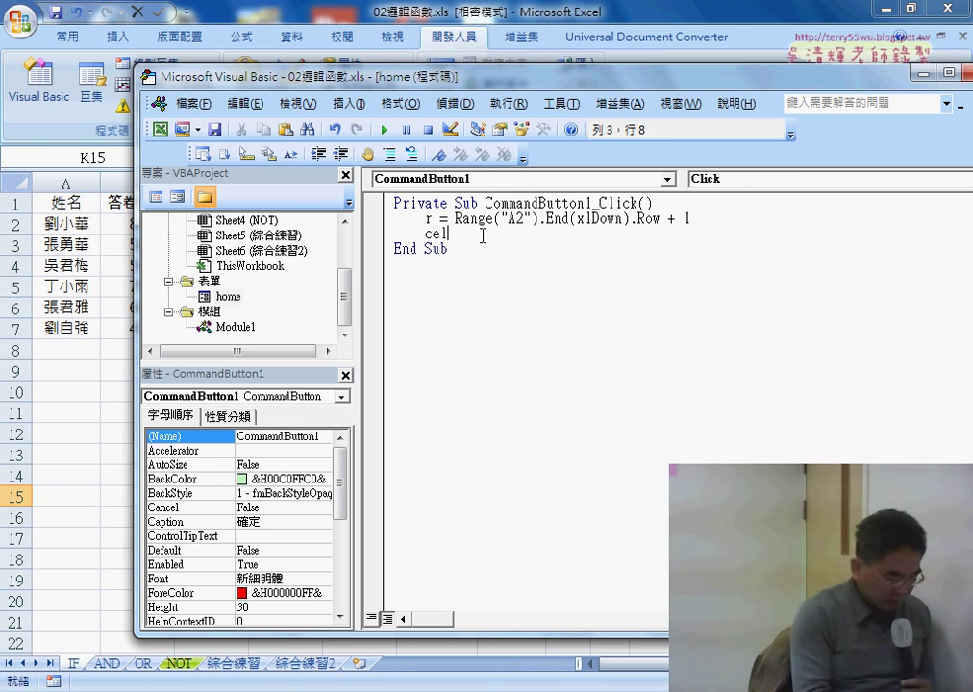
{"action": "type", "text": "ls"}
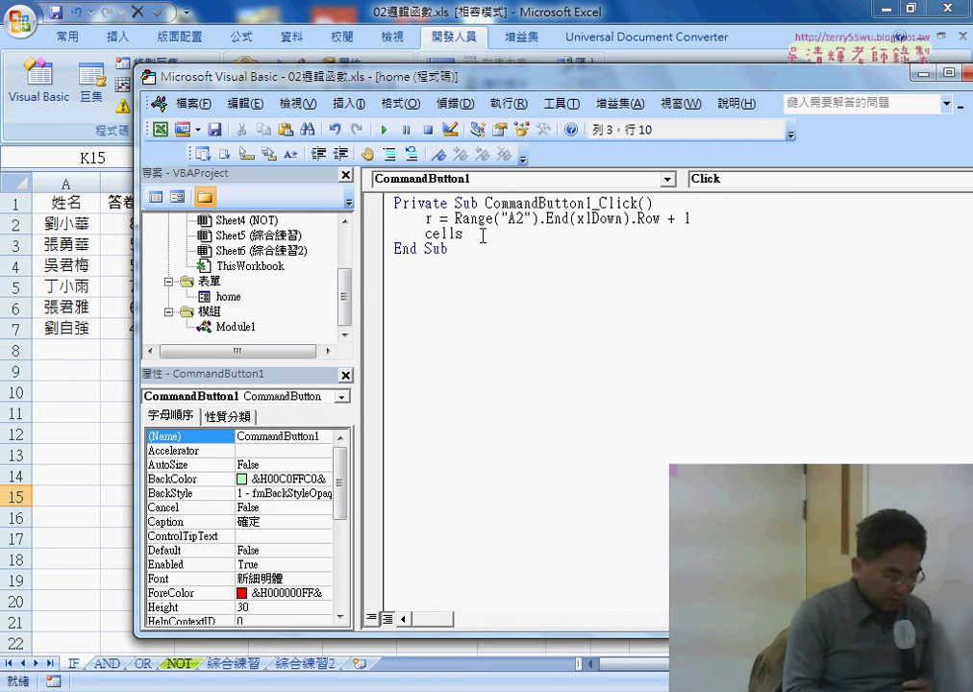
{"action": "type", "text": "(r"}
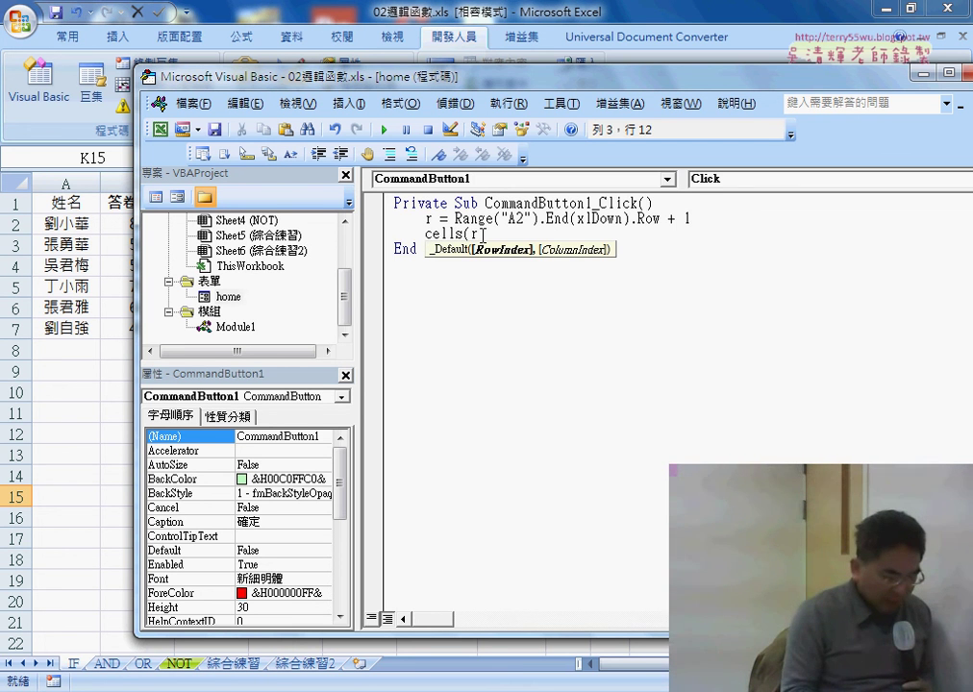
{"action": "type", "text": ",\"A"}
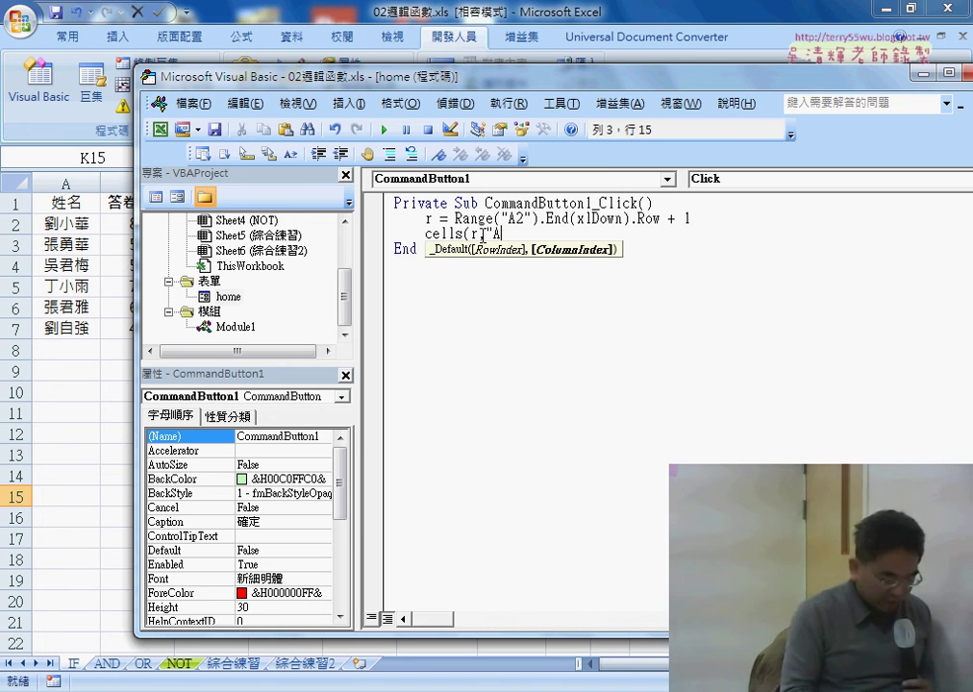
{"action": "type", "text": "\")"}
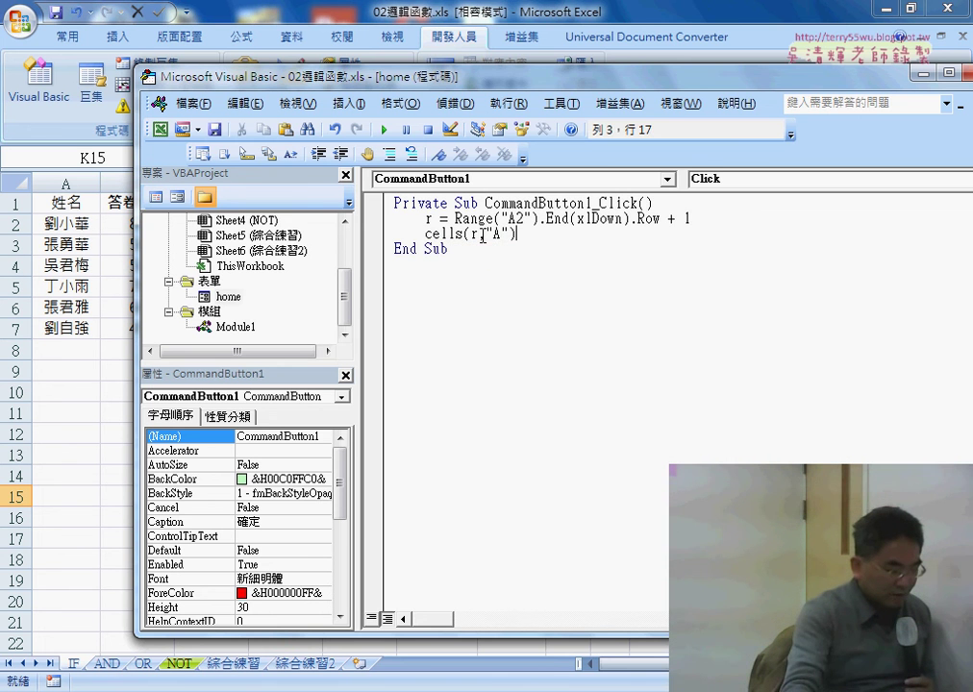
{"action": "left_click_drag", "start_coordinate": [439, 86], "coordinate": [581, 117]}
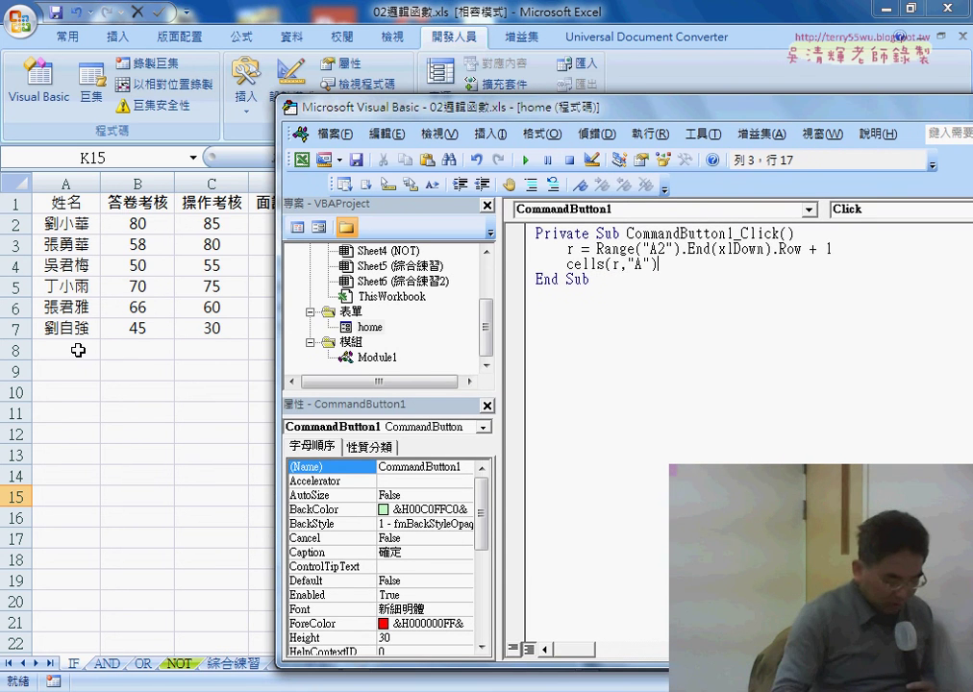
{"action": "type", "text": "="}
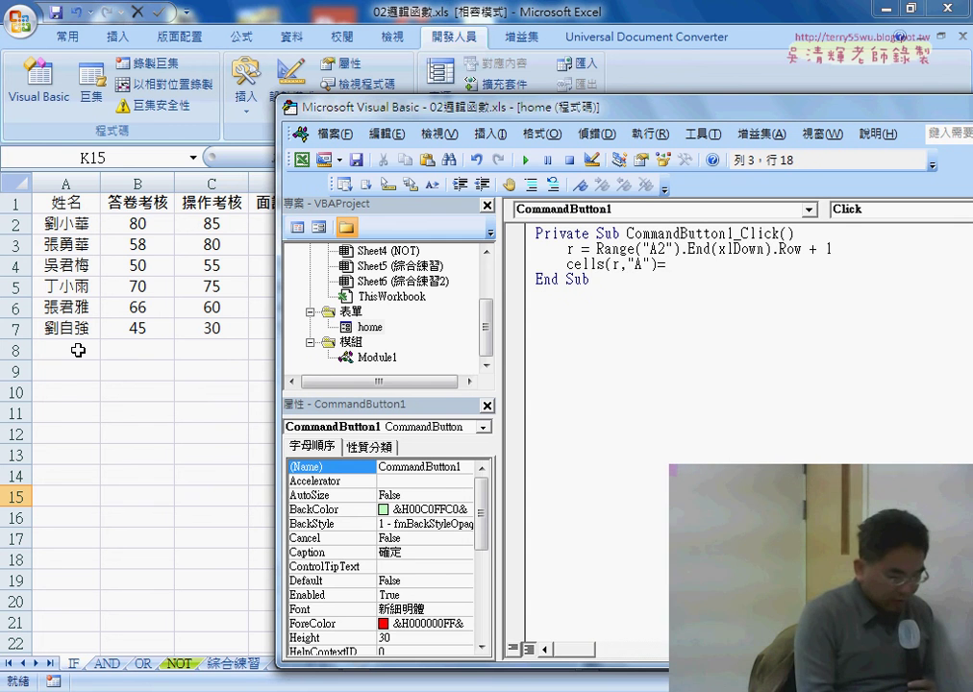
{"action": "type", "text": "textb"}
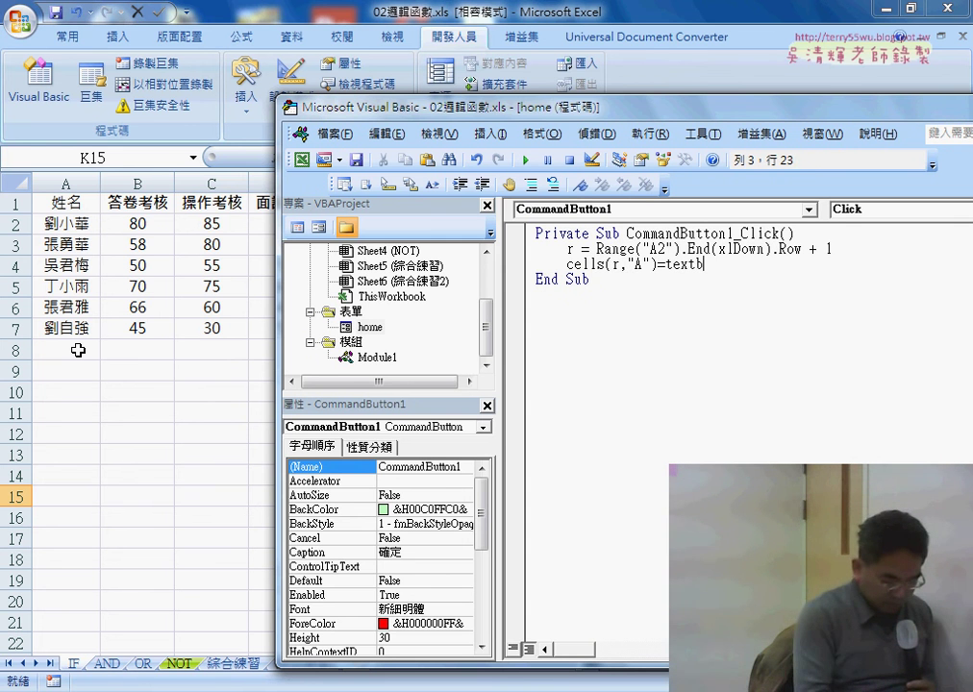
{"action": "type", "text": "ox1"}
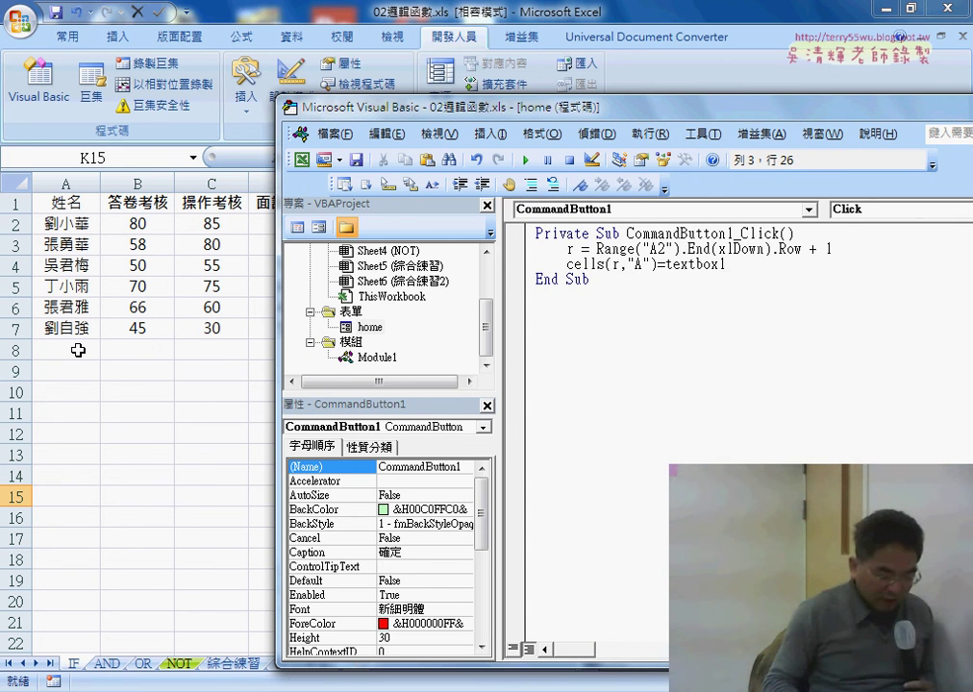
{"action": "type", "text": ".t"}
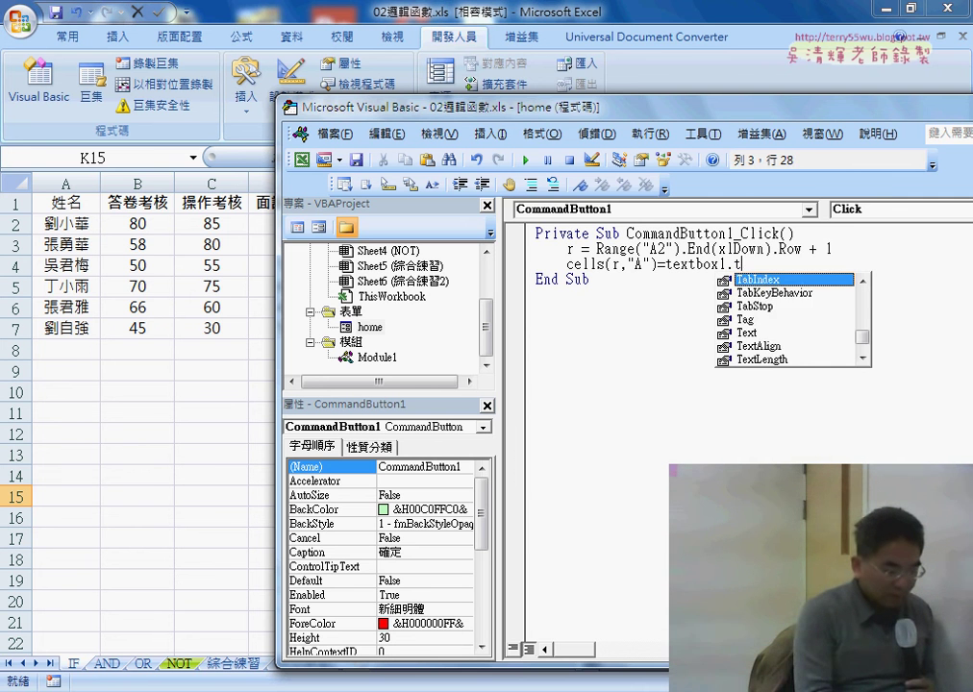
{"action": "type", "text": "ex"}
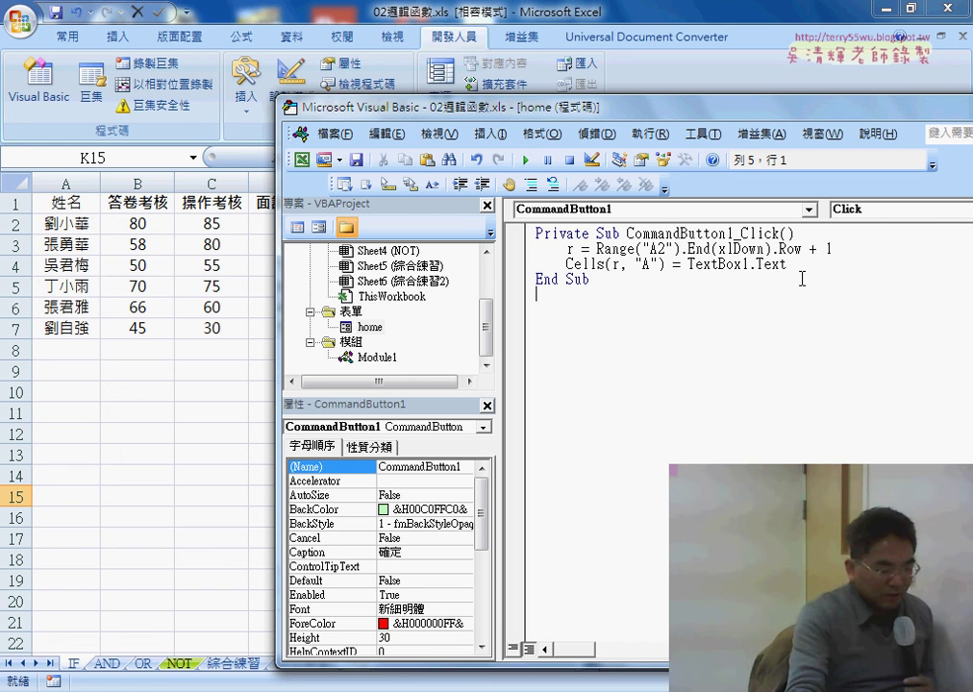
{"action": "left_click_drag", "start_coordinate": [789, 264], "coordinate": [688, 264]}
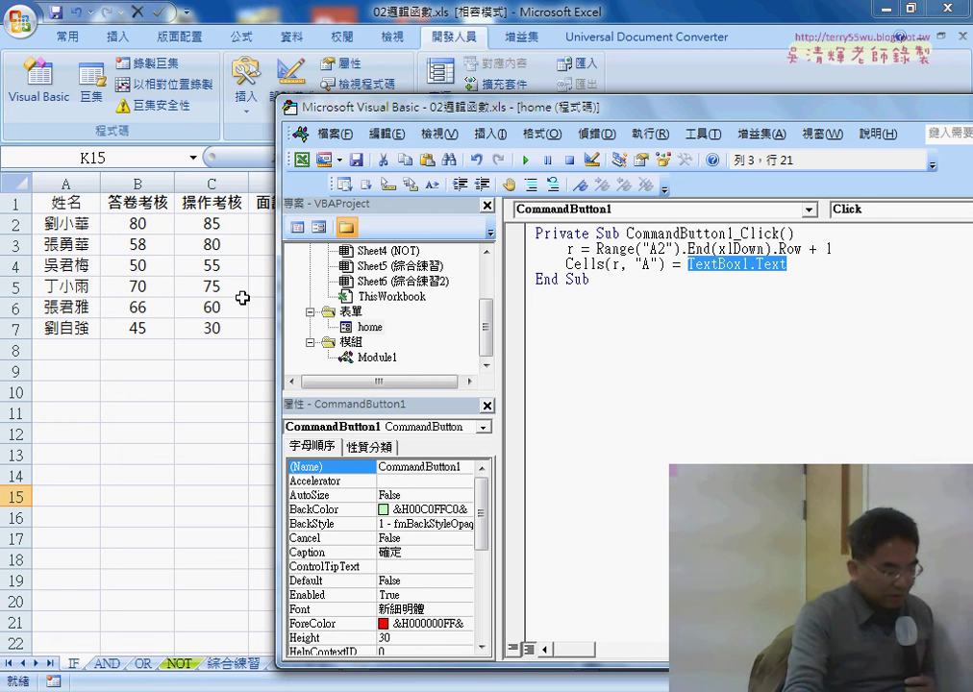
{"action": "left_click", "coordinate": [794, 263]}
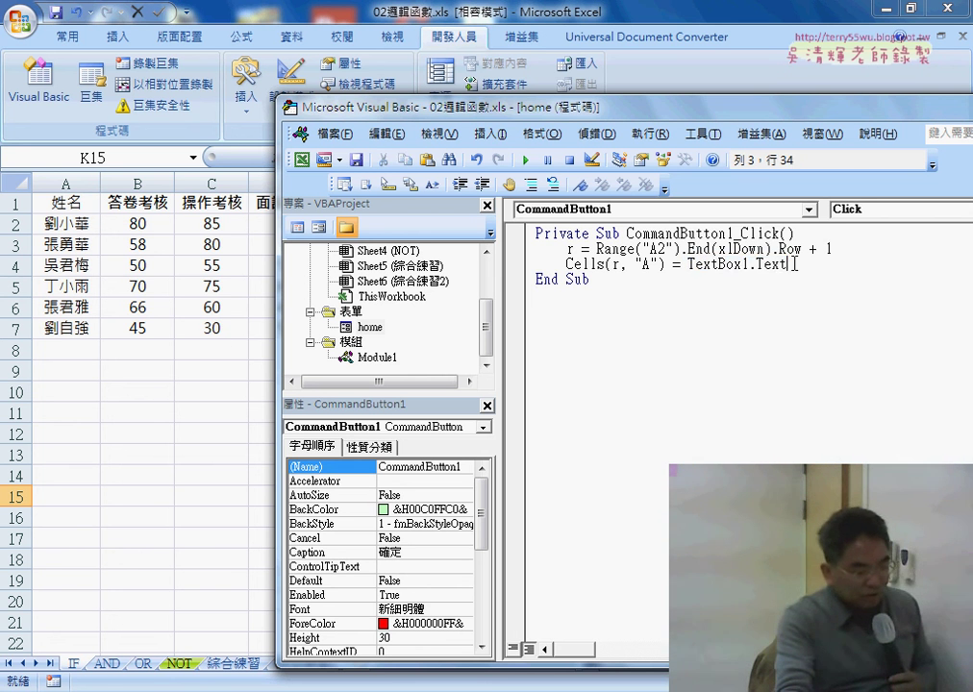
{"action": "key", "text": "shift+Home"}
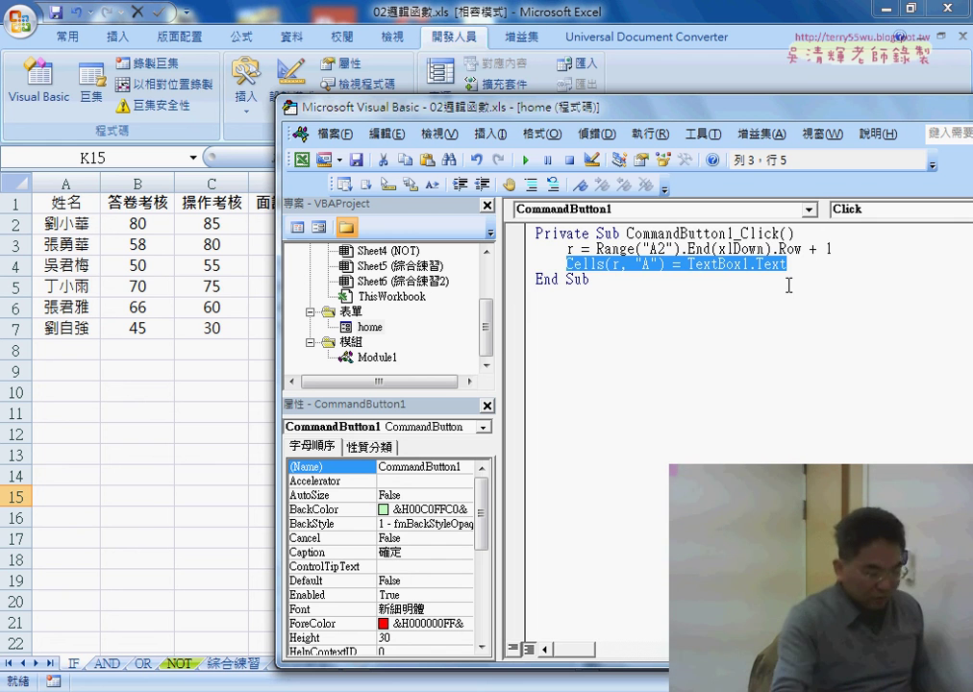
- Paste three copies of the Cells(r, "A") = TextBox1.Text line below it
{"action": "left_click", "coordinate": [813, 267]}
{"action": "key", "text": "Return"}
{"action": "type", "text": "Cells(r, \"A\") = TextBox1.Text"}
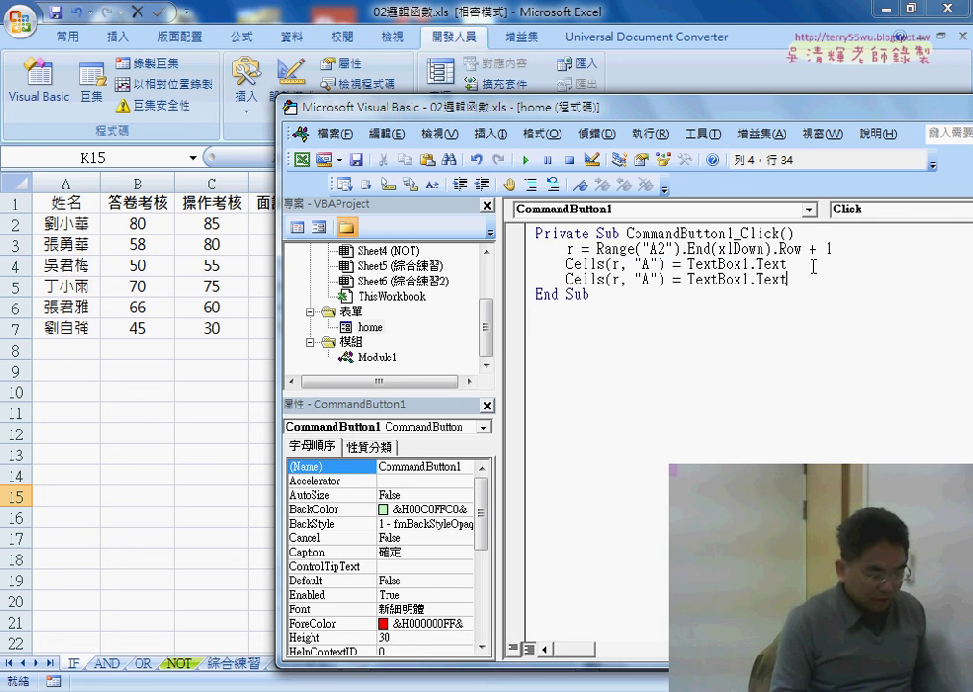
{"action": "key", "text": "Return"}
{"action": "type", "text": "Cells(r, \"A\") = TextBox1.Text"}
{"action": "key", "text": "Return"}
{"action": "type", "text": "Cells(r, \"A\") = TextBox1.Text"}
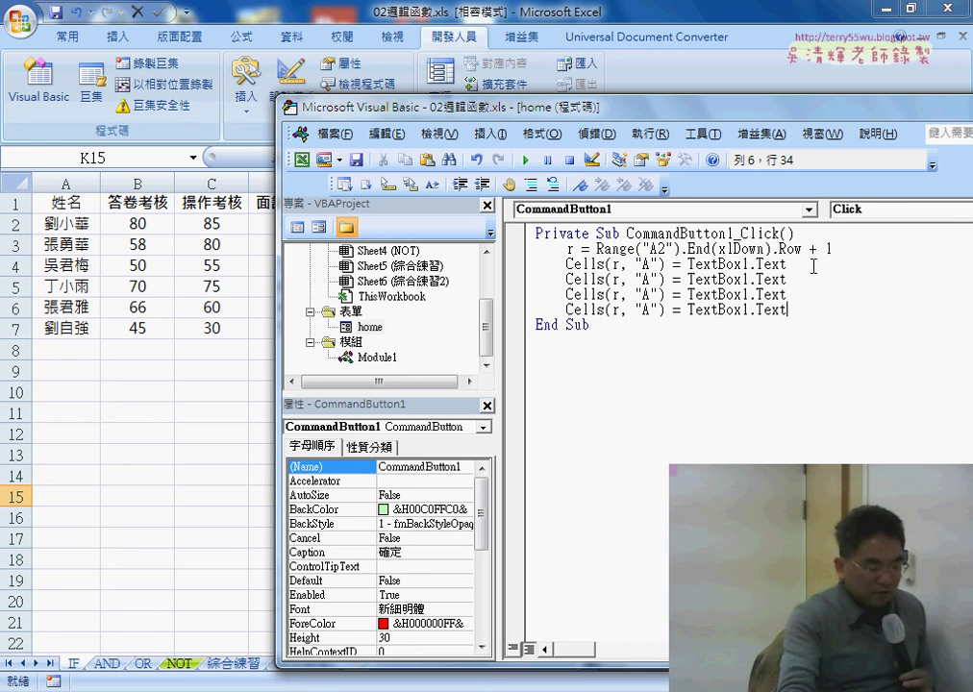
- Change the copied lines' column letters to B, C and D
{"action": "double_click", "coordinate": [647, 279]}
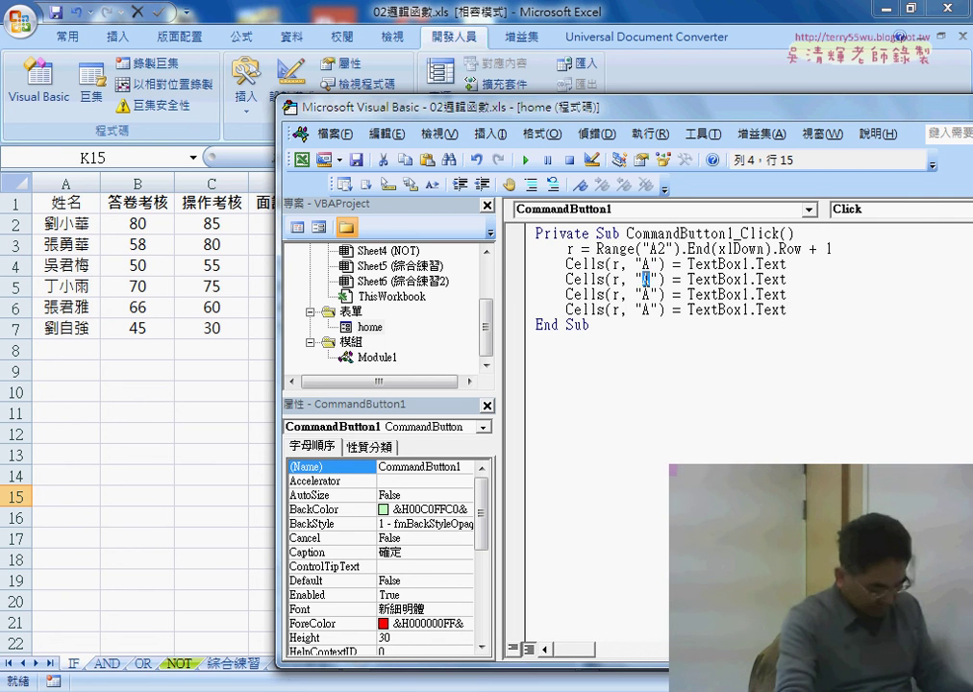
{"action": "type", "text": "B"}
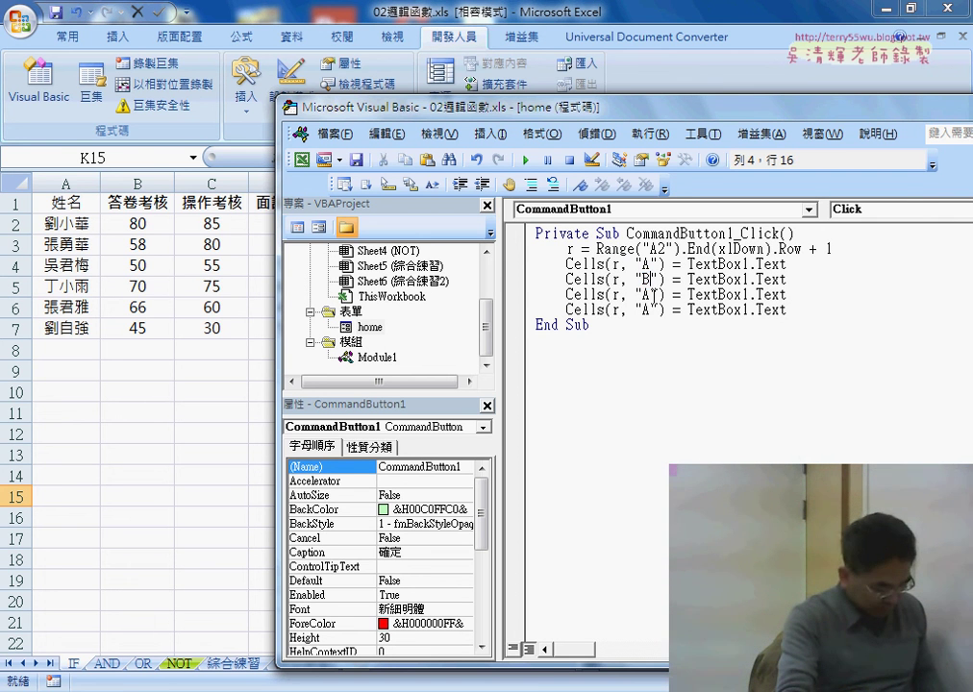
{"action": "double_click", "coordinate": [647, 294]}
{"action": "type", "text": "C"}
{"action": "double_click", "coordinate": [646, 309]}
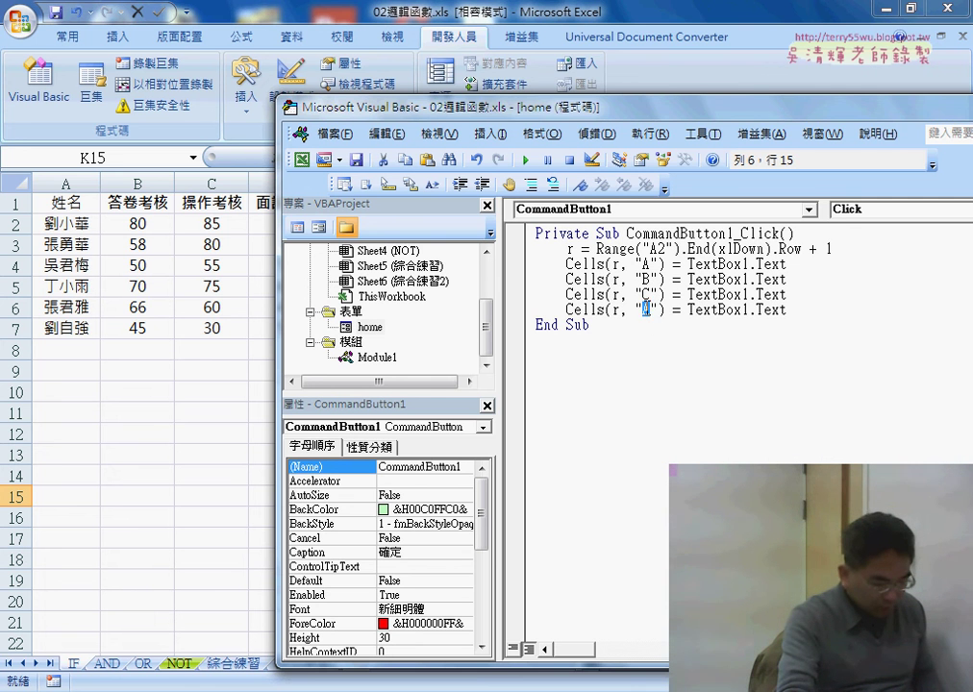
{"action": "type", "text": "D"}
- Renumber the copied lines to use TextBox2, TextBox3 and TextBox4
{"action": "left_click", "coordinate": [748, 280]}
{"action": "key", "text": "BackSpace"}
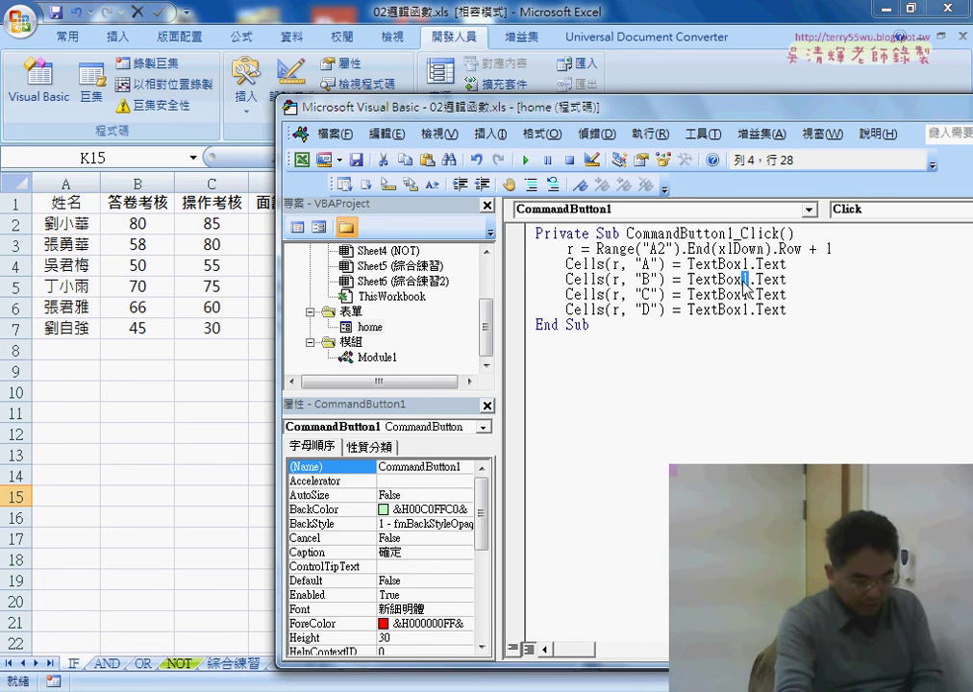
{"action": "type", "text": "2"}
{"action": "left_click", "coordinate": [751, 295]}
{"action": "key", "text": "BackSpace"}
{"action": "type", "text": "3"}
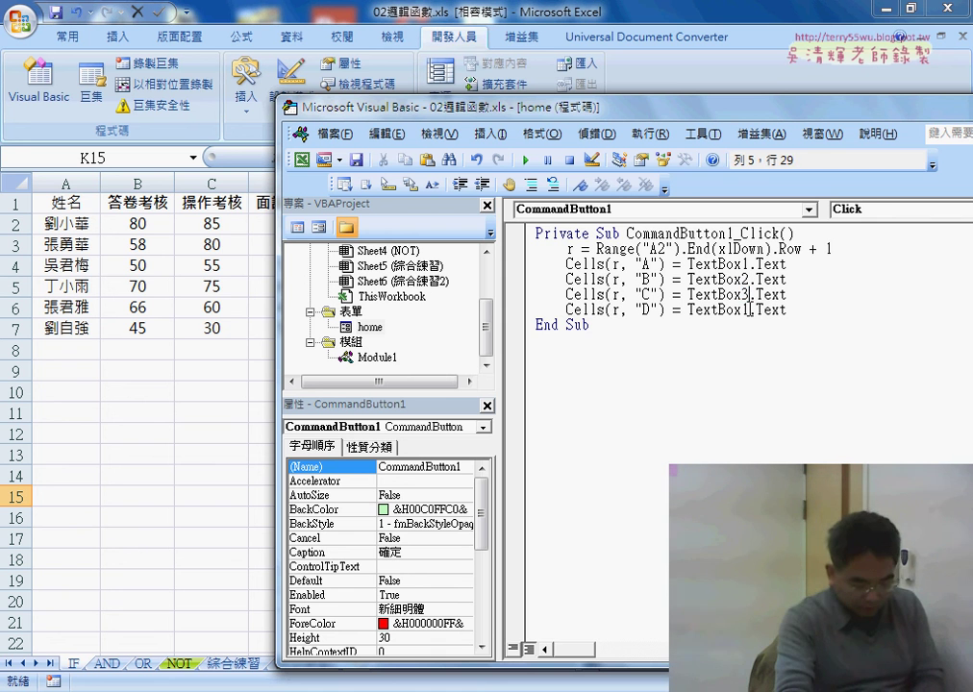
{"action": "left_click", "coordinate": [745, 309]}
{"action": "type", "text": "4"}
{"action": "left_click", "coordinate": [855, 386]}
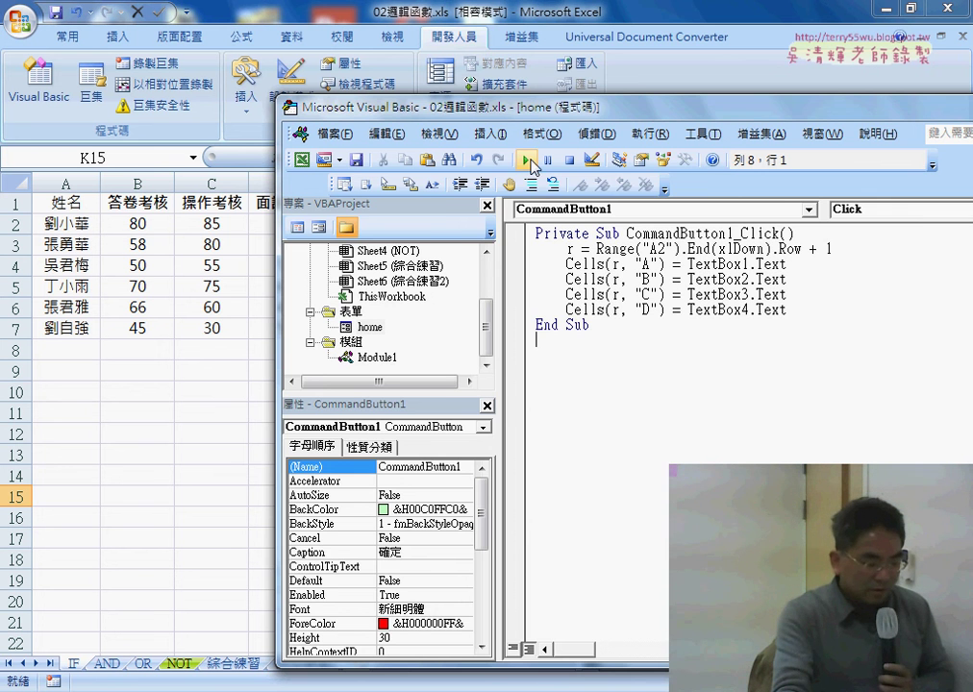
- Run the 成績系統 form, enter AAA with scores 85, 95, 65, and submit it as row 8
{"action": "left_click", "coordinate": [526, 159]}
{"action": "left_click_drag", "start_coordinate": [596, 221], "coordinate": [794, 262]}
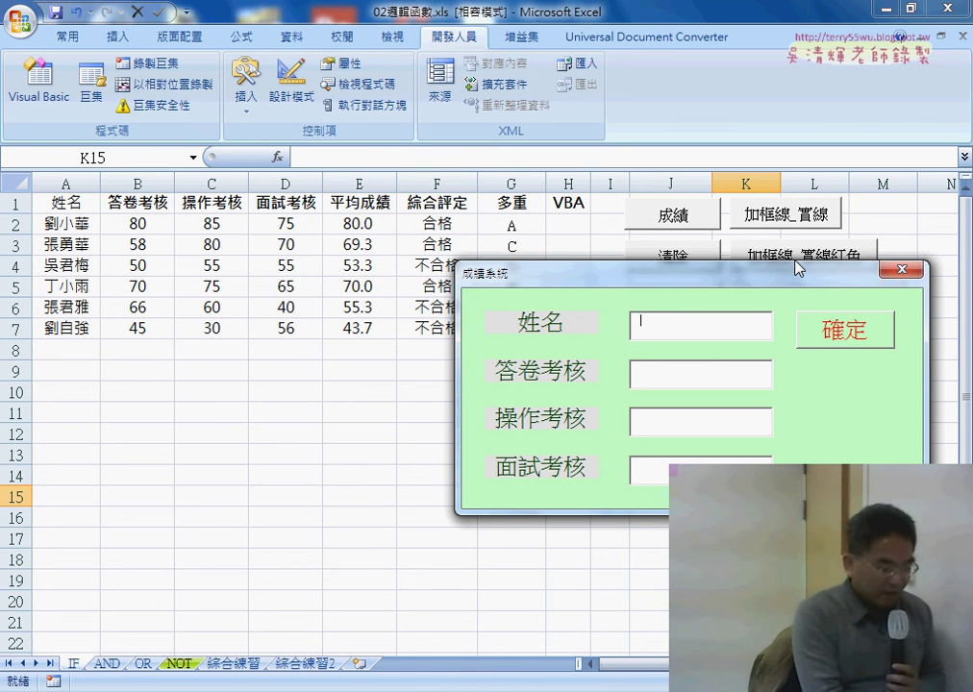
{"action": "type", "text": "AAA"}
{"action": "key", "text": "Tab"}
{"action": "type", "text": "85"}
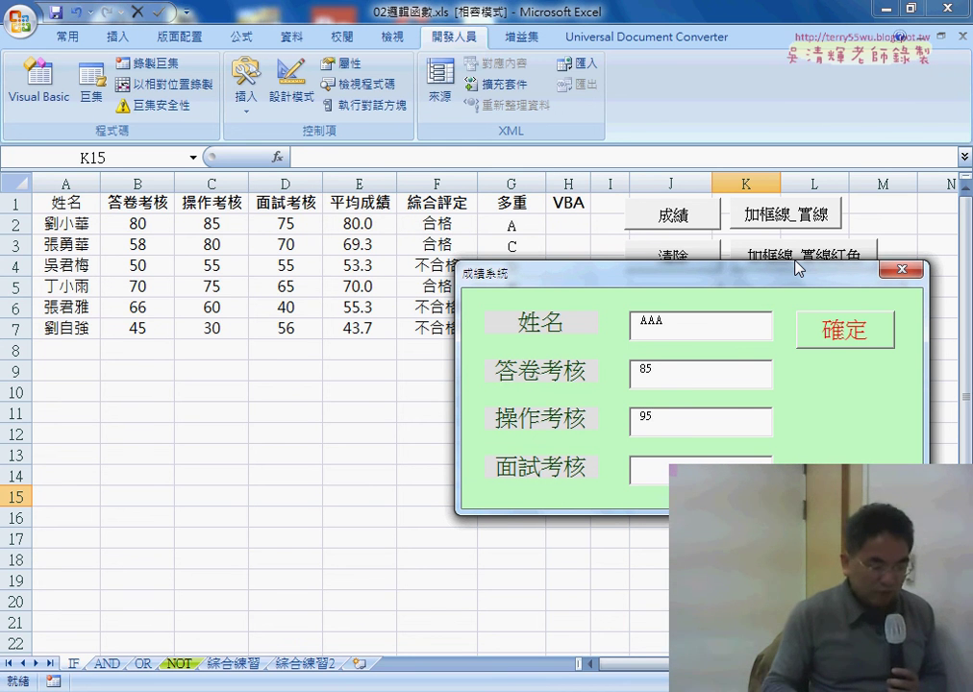
{"action": "type", "text": "65"}
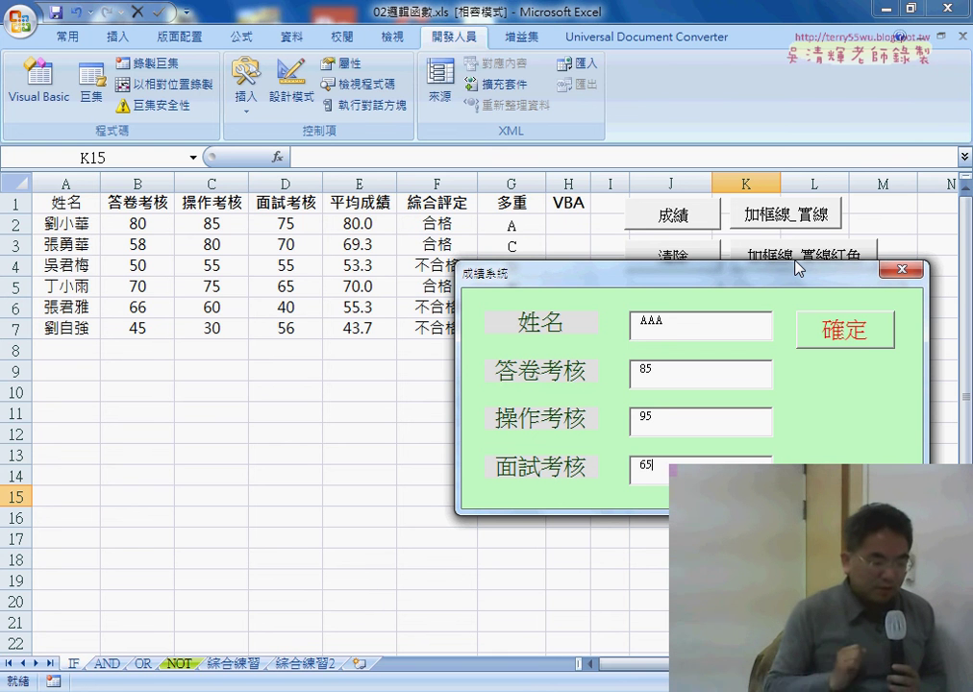
{"action": "key", "text": "Tab"}
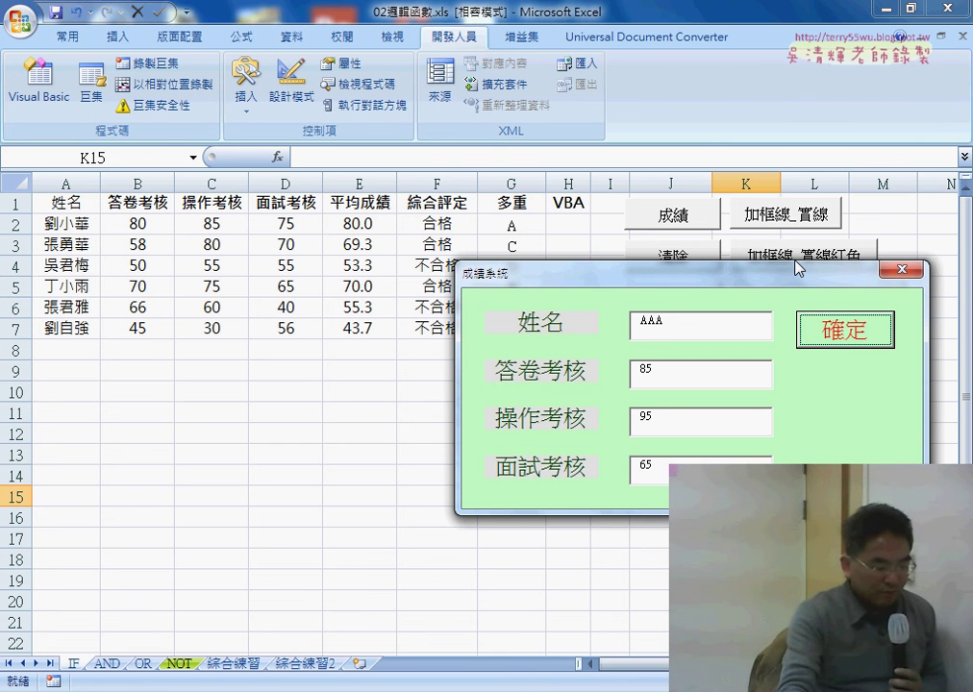
{"action": "left_click_drag", "start_coordinate": [797, 268], "coordinate": [835, 339]}
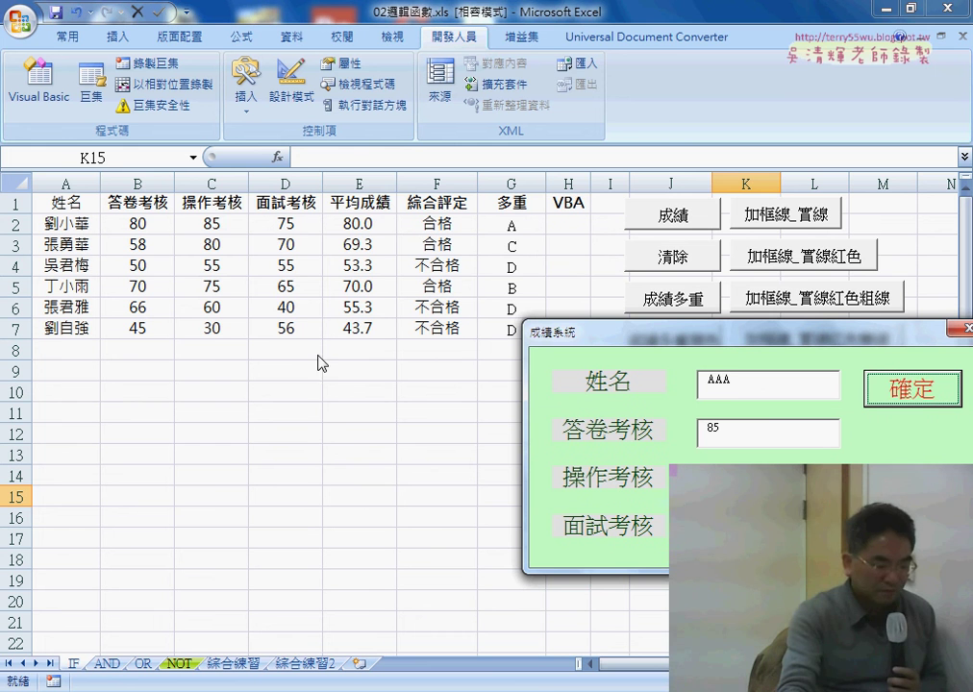
{"action": "left_click", "coordinate": [907, 399]}
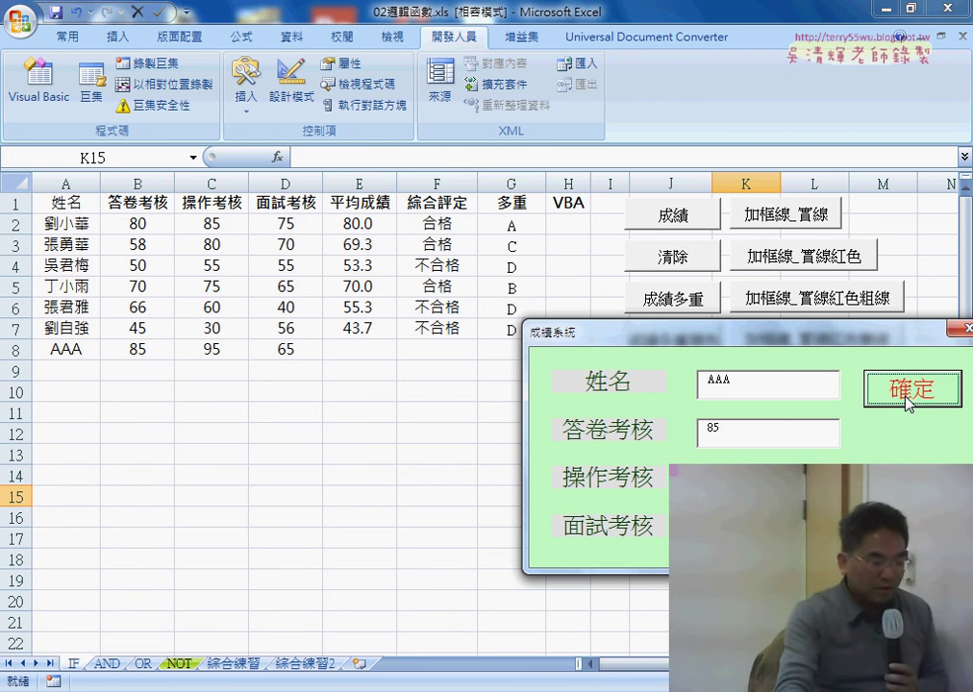
{"action": "left_click_drag", "start_coordinate": [577, 332], "coordinate": [397, 435]}
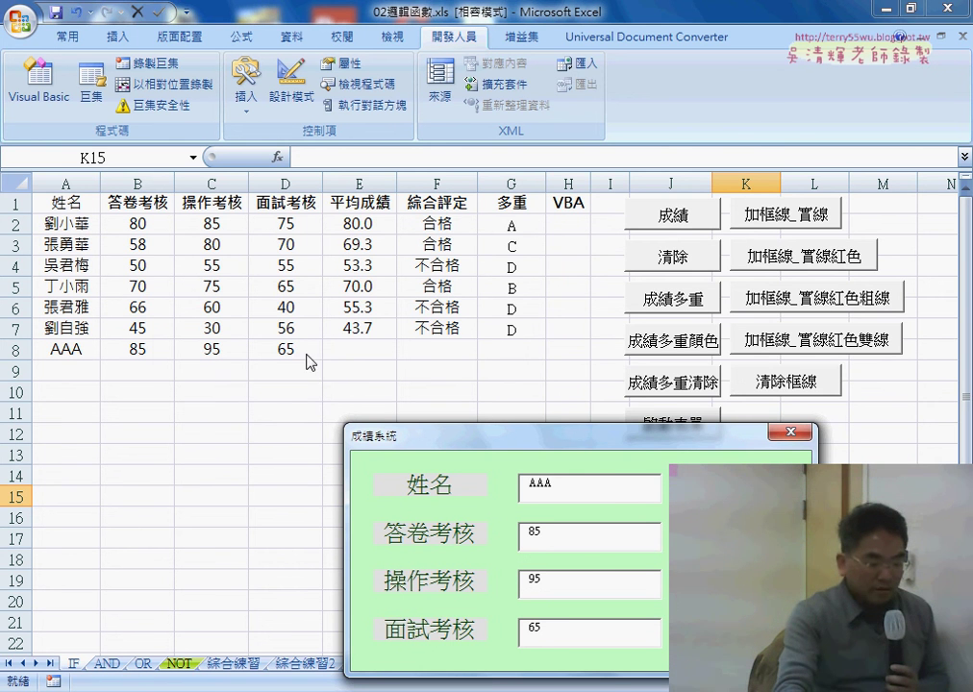
- Close the form, open the 確定 click code and add an empty line after the TextBox4 assignment
{"action": "left_click", "coordinate": [790, 432]}
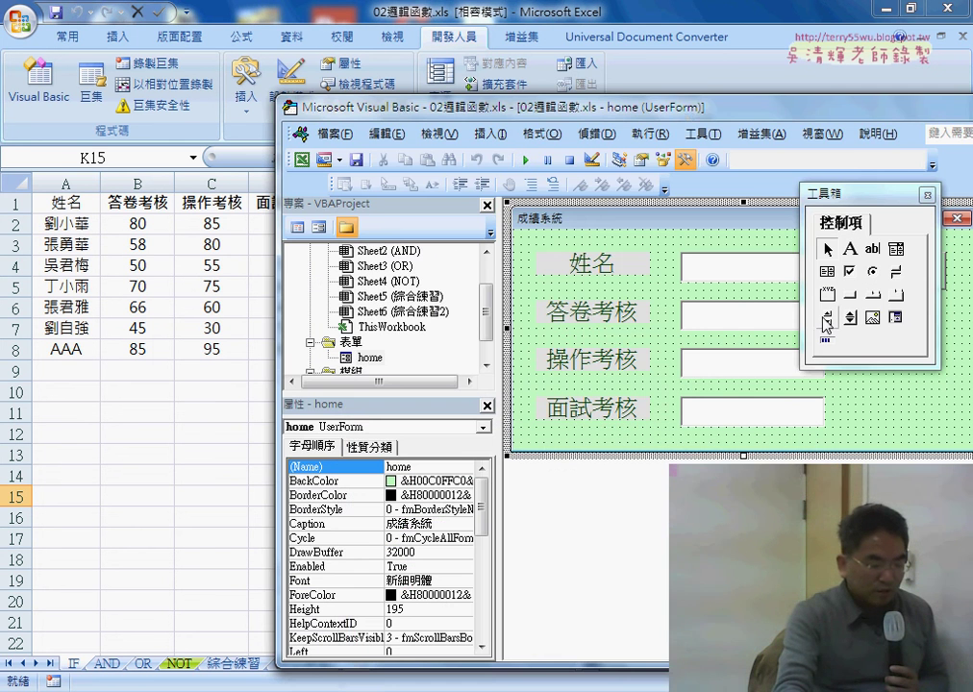
{"action": "left_click_drag", "start_coordinate": [577, 107], "coordinate": [420, 69]}
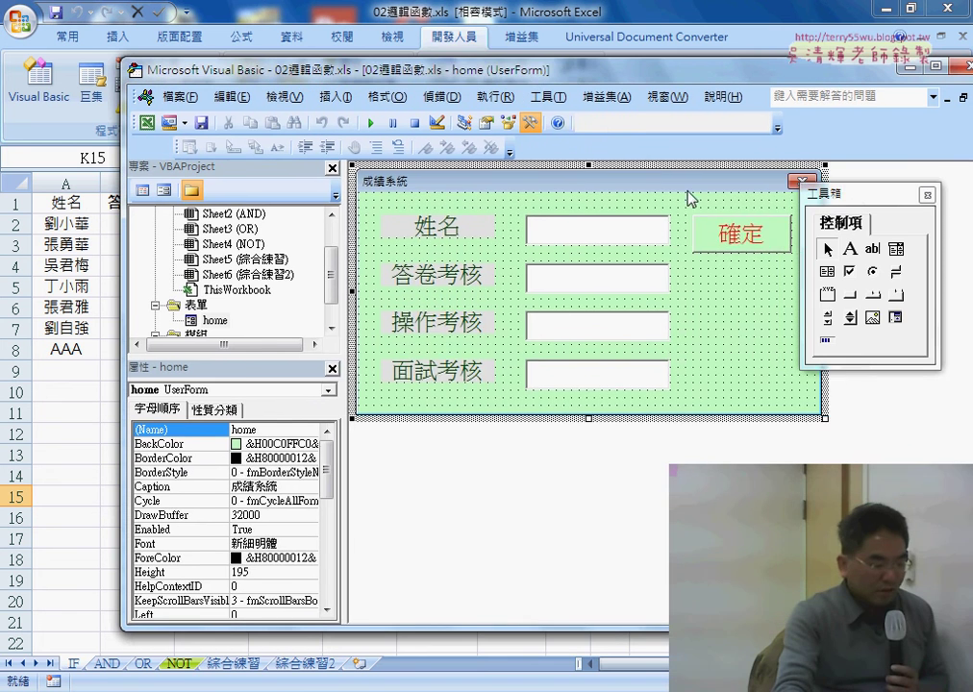
{"action": "double_click", "coordinate": [738, 232]}
{"action": "left_click", "coordinate": [650, 275]}
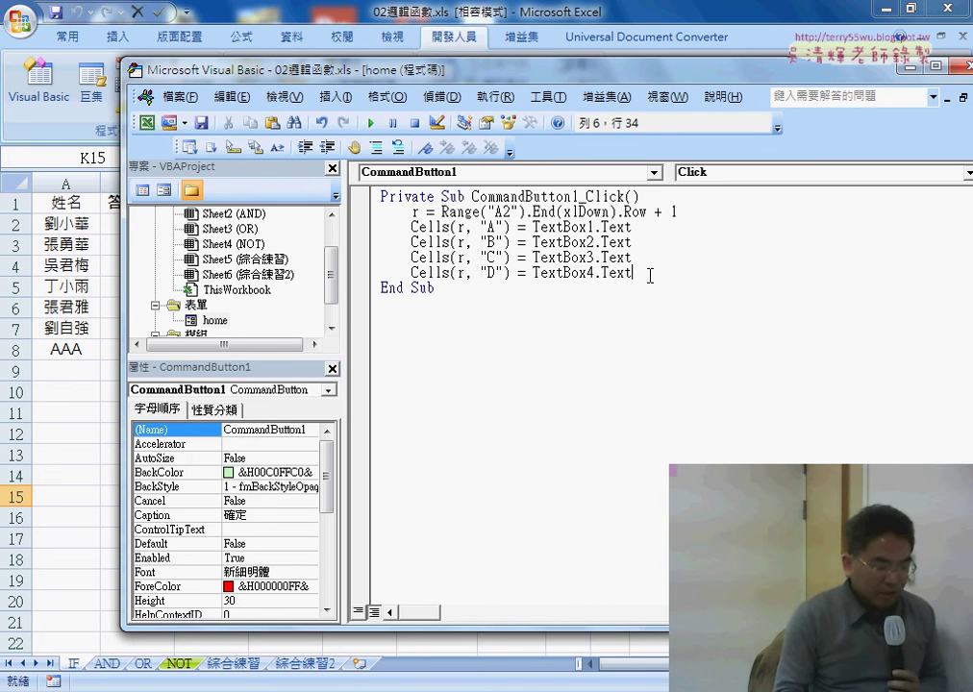
{"action": "key", "text": "Return"}
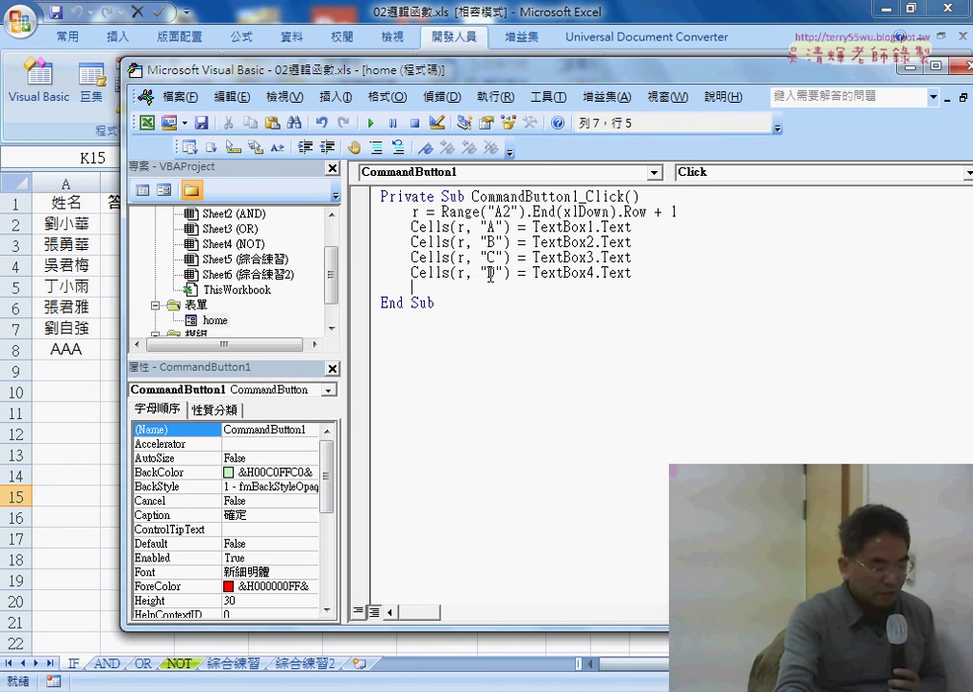
- Enlarge the code window and select the Cells(r, "D") = assignment for reuse
{"action": "double_click", "coordinate": [490, 274]}
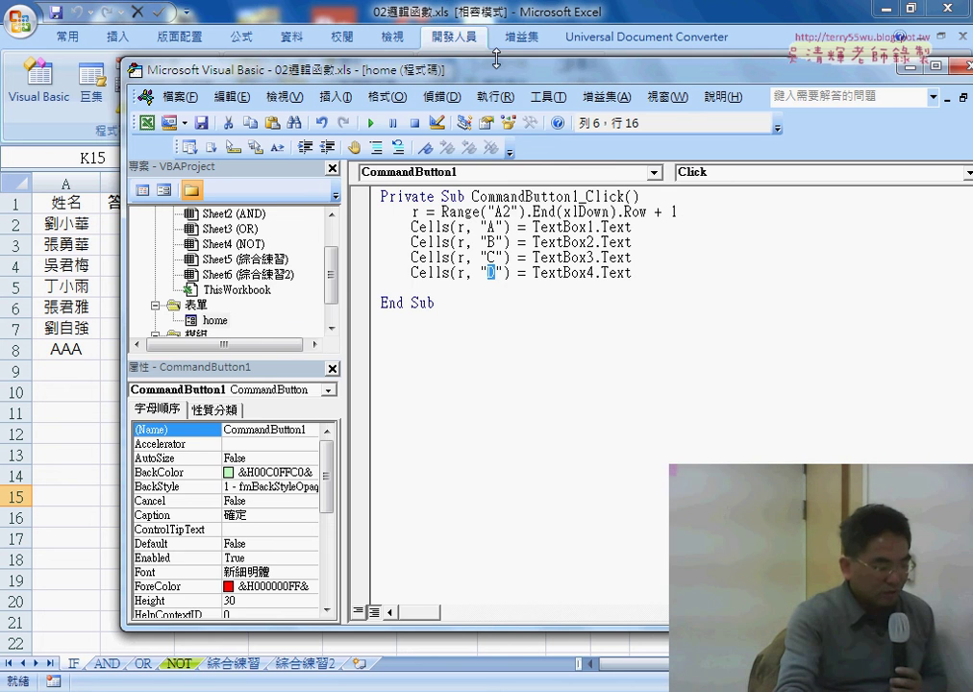
{"action": "left_click_drag", "start_coordinate": [496, 60], "coordinate": [496, 333]}
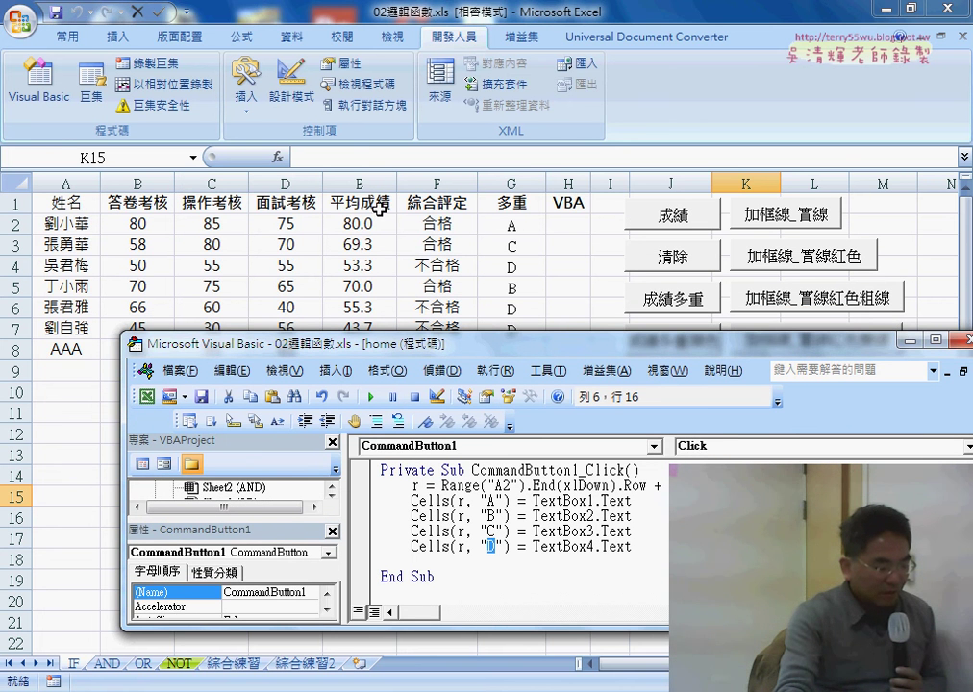
{"action": "left_click_drag", "start_coordinate": [317, 341], "coordinate": [314, 371]}
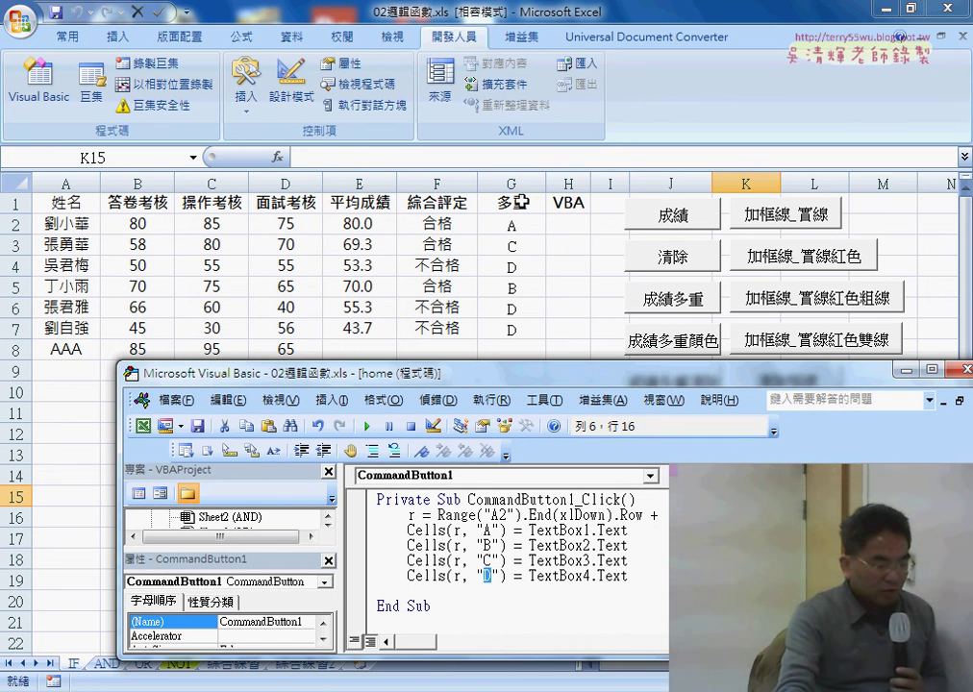
{"action": "left_click_drag", "start_coordinate": [419, 363], "coordinate": [419, 106]}
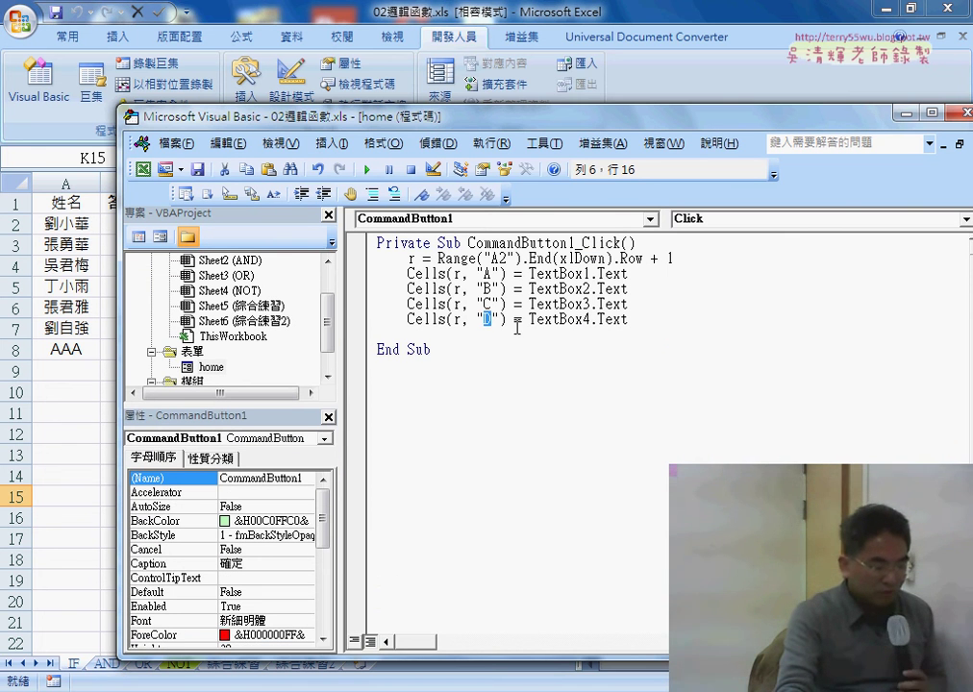
{"action": "left_click_drag", "start_coordinate": [407, 319], "coordinate": [522, 320]}
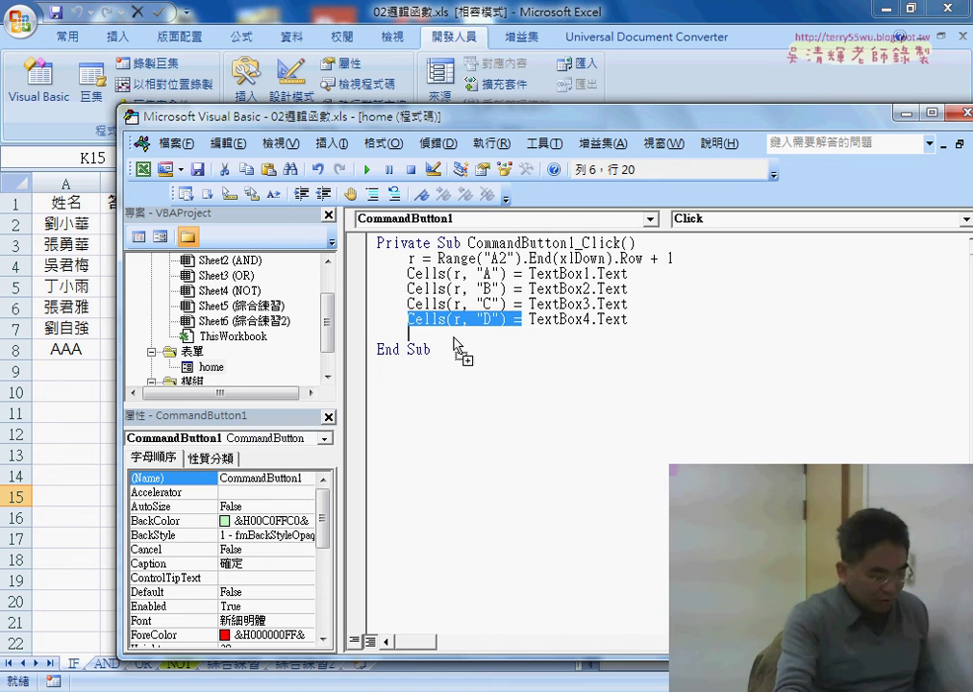
- Copy the column D assignment onto the empty line and change it to an unfinished Cells(r, "E") =
{"action": "left_click_drag", "start_coordinate": [457, 346], "coordinate": [499, 335]}
{"action": "key", "text": "BackSpace"}
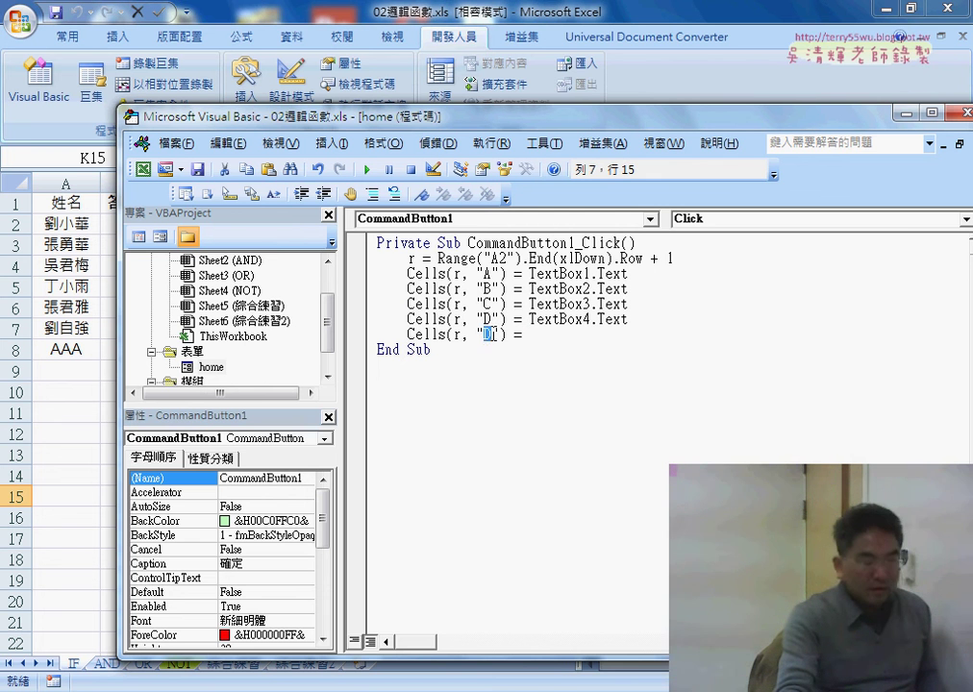
{"action": "type", "text": "E"}
{"action": "left_click", "coordinate": [586, 334]}
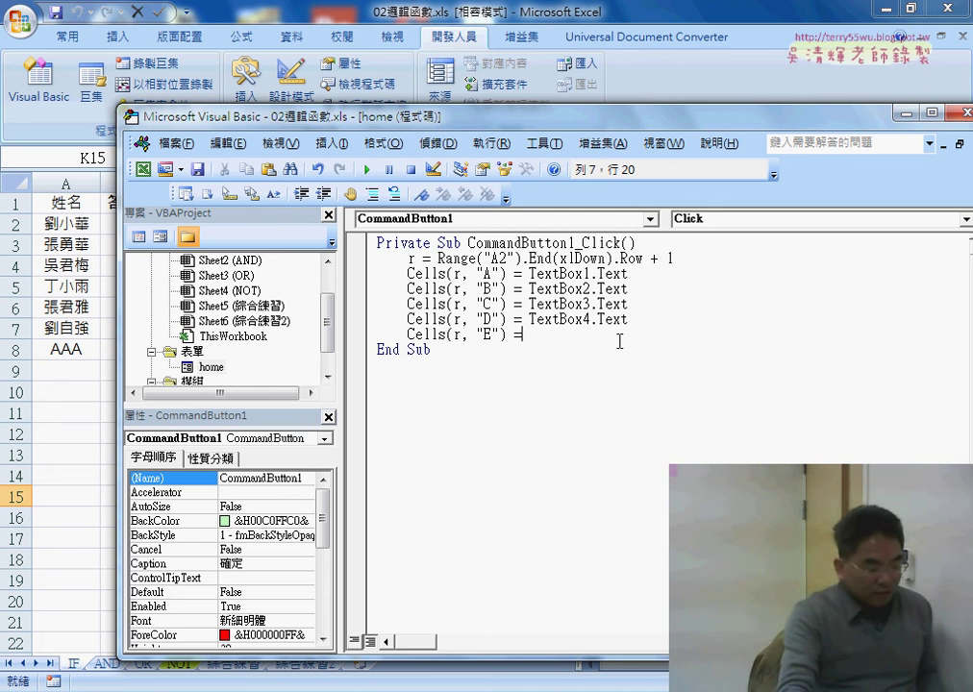
{"action": "left_click", "coordinate": [583, 289]}
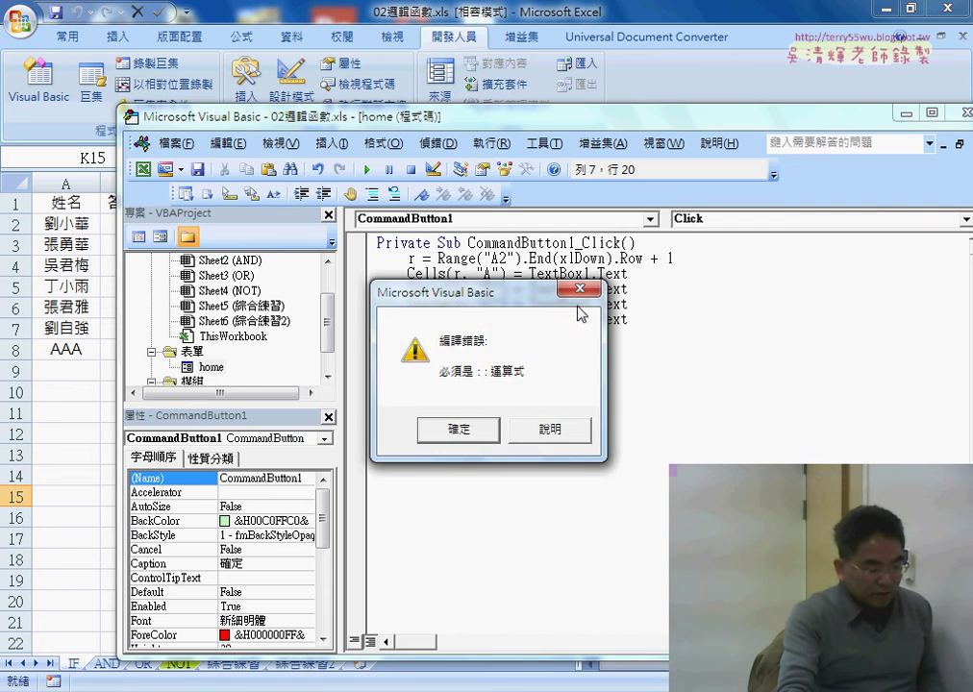
{"action": "left_click", "coordinate": [460, 431]}
{"action": "key", "text": "Down"}
{"action": "key", "text": "Down"}
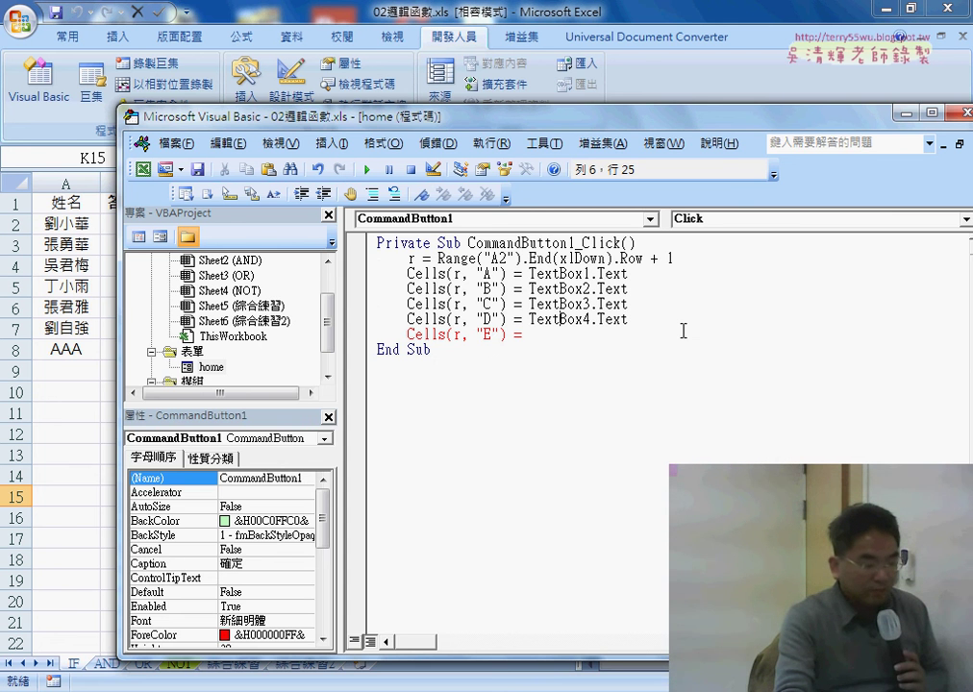
{"action": "left_click_drag", "start_coordinate": [562, 116], "coordinate": [592, 390]}
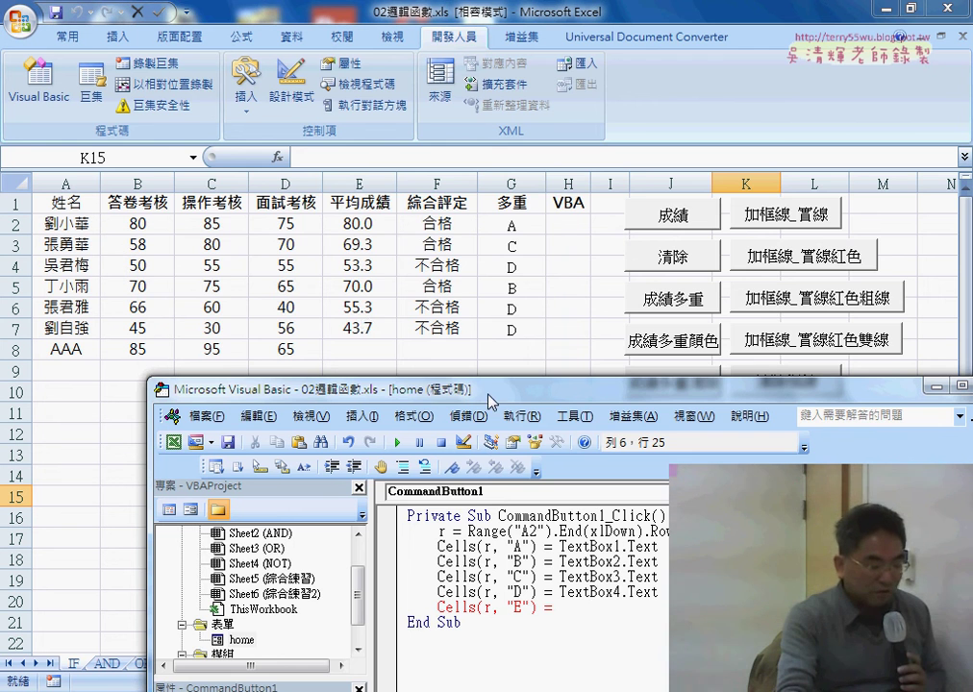
- Complete the E line as (TextBox2.Text + TextBox3.Text + TextBox4.Text) / 3 by copying the TextBox2 term
{"action": "left_click_drag", "start_coordinate": [489, 396], "coordinate": [470, 109]}
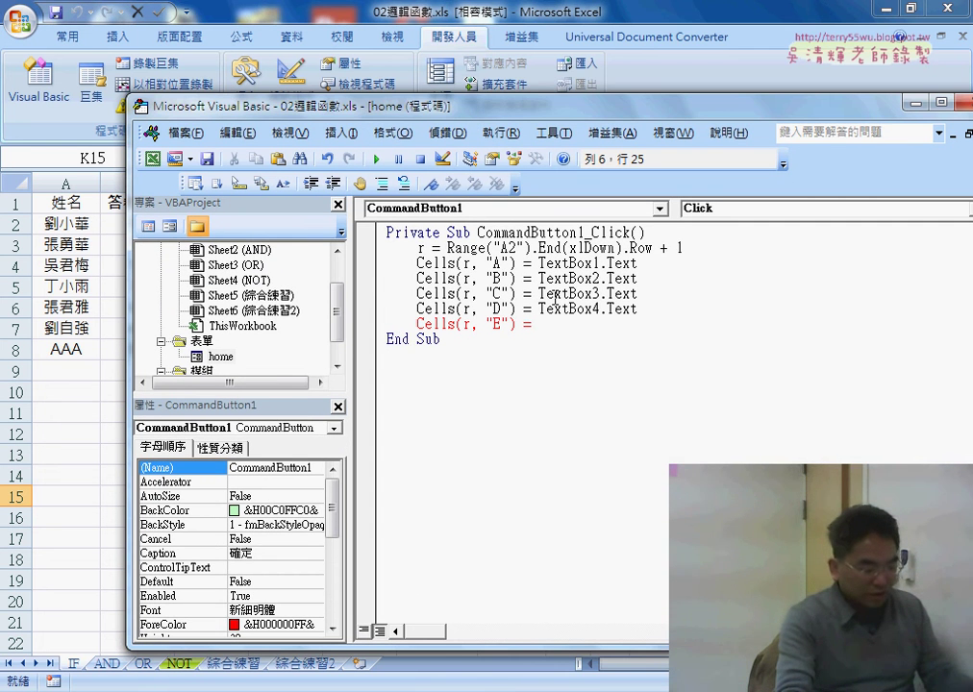
{"action": "left_click_drag", "start_coordinate": [540, 277], "coordinate": [640, 278]}
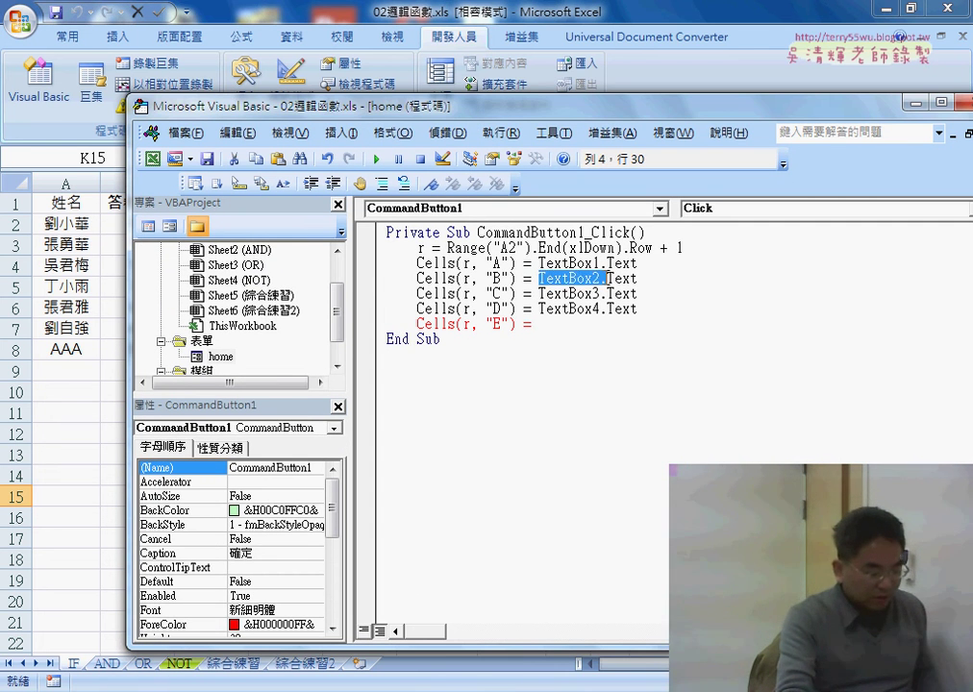
{"action": "mouse_move", "coordinate": [608, 281]}
{"action": "left_mouse_down"}
{"action": "mouse_move", "coordinate": [615, 326]}
{"action": "mouse_move", "coordinate": [548, 327]}
{"action": "mouse_move", "coordinate": [651, 327]}
{"action": "left_mouse_up"}
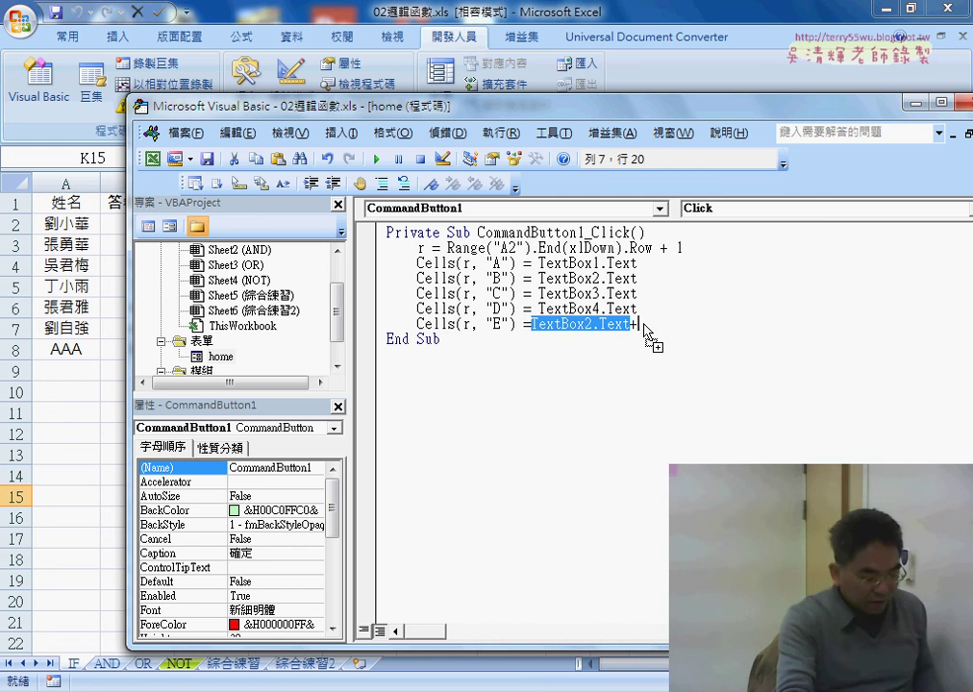
{"action": "mouse_move", "coordinate": [743, 324]}
{"action": "left_mouse_down"}
{"action": "mouse_move", "coordinate": [631, 327]}
{"action": "mouse_move", "coordinate": [738, 327]}
{"action": "mouse_move", "coordinate": [692, 326]}
{"action": "left_mouse_up"}
{"action": "type", "text": "3.Text+TextBox2.Text"}
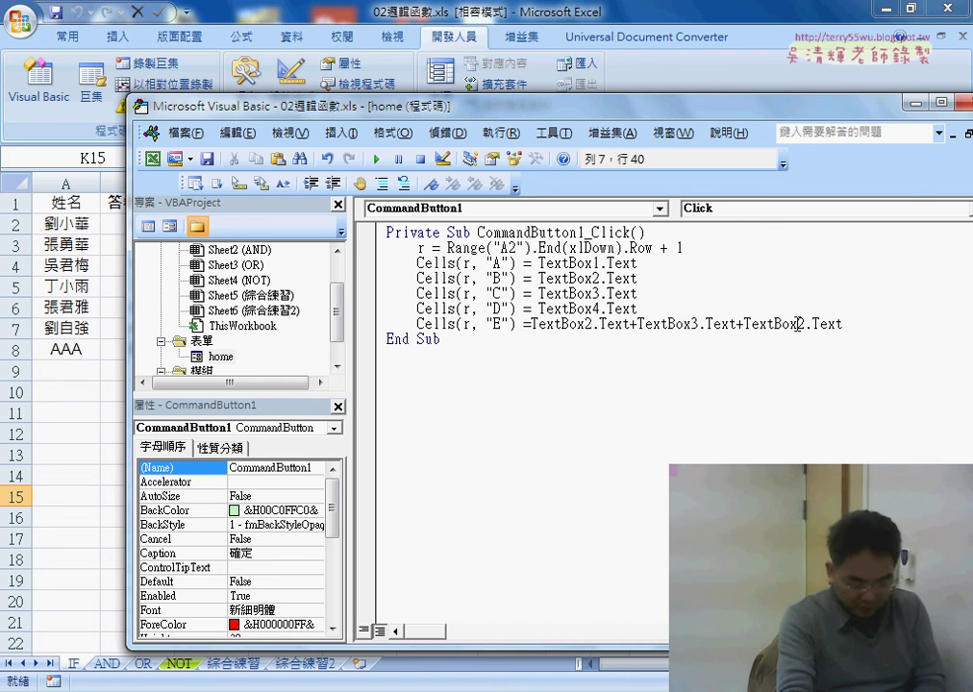
{"action": "left_click_drag", "start_coordinate": [797, 325], "coordinate": [805, 326]}
{"action": "type", "text": "4"}
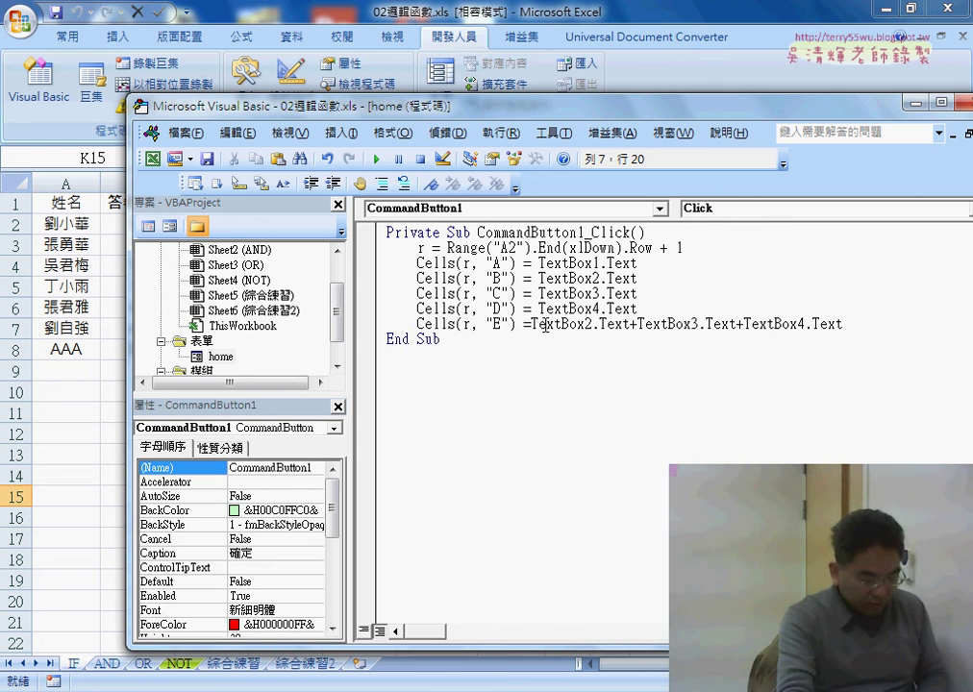
{"action": "type", "text": "("}
{"action": "type", "text": ")"}
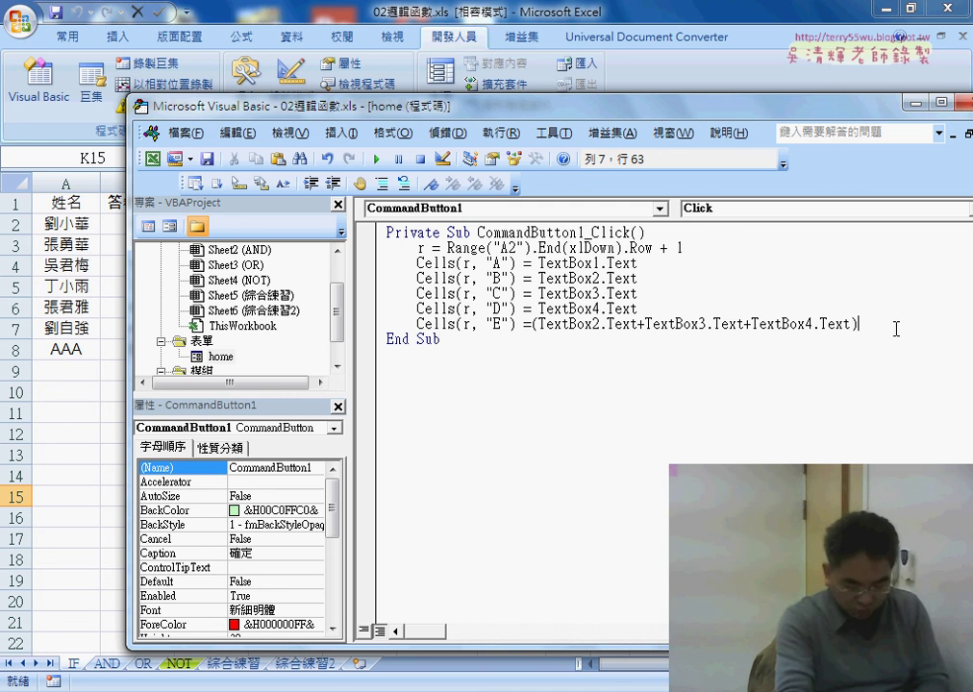
{"action": "type", "text": "3"}
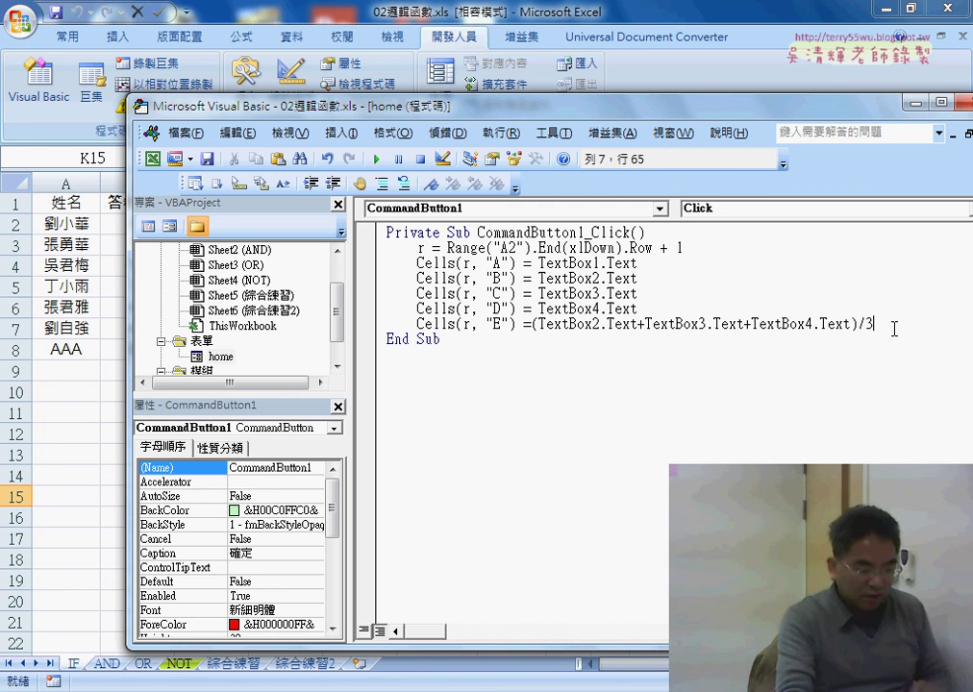
{"action": "left_click", "coordinate": [852, 381]}
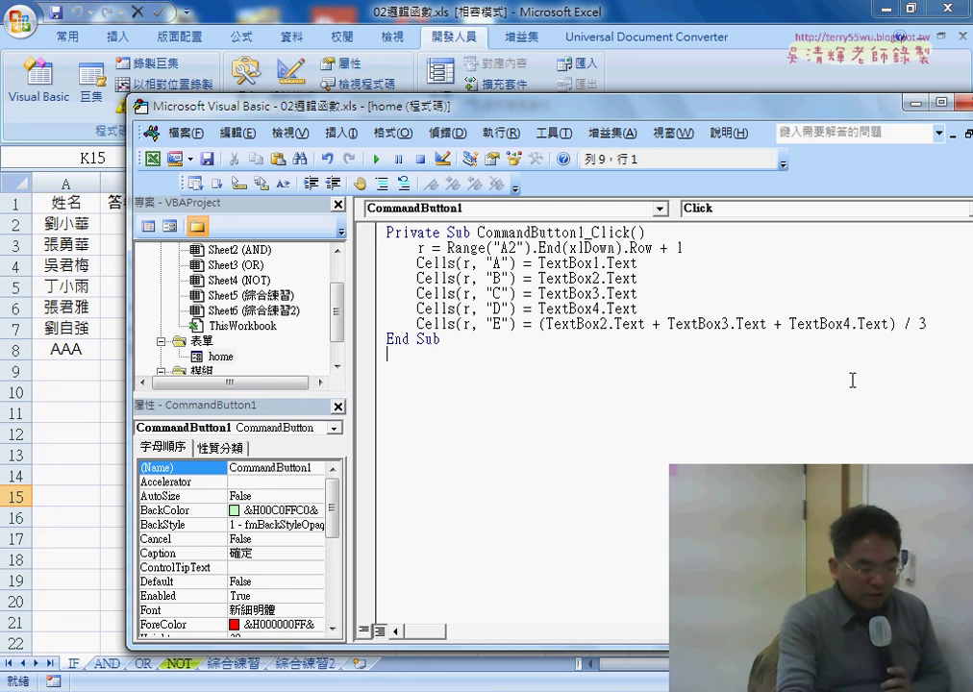
- Highlight each of the three score terms in the average expression to explain them
{"action": "left_click_drag", "start_coordinate": [645, 325], "coordinate": [546, 325]}
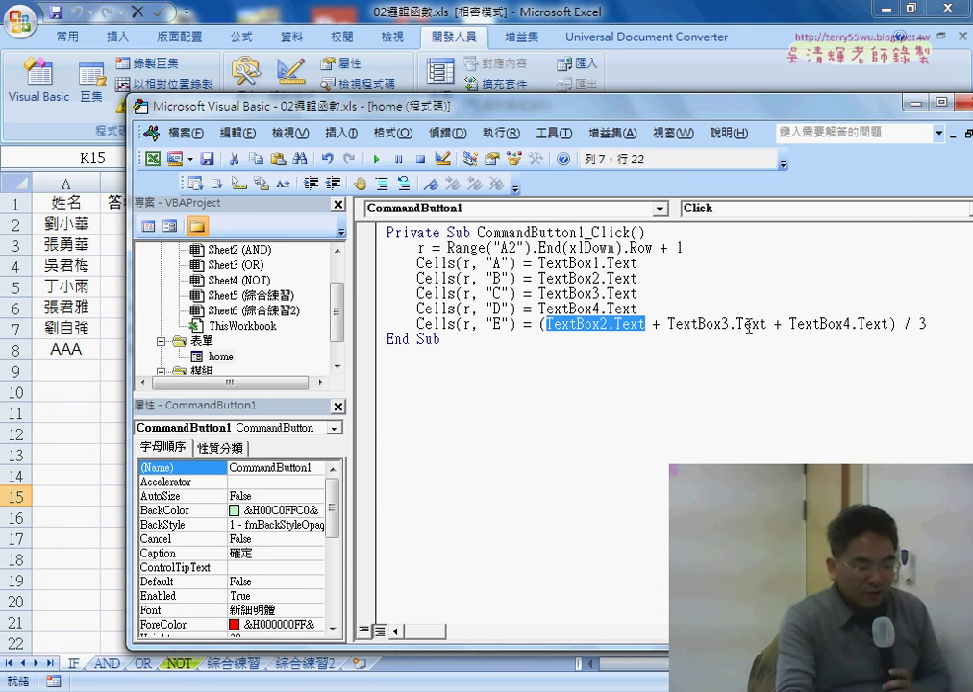
{"action": "left_click_drag", "start_coordinate": [766, 325], "coordinate": [678, 325]}
{"action": "left_click_drag", "start_coordinate": [888, 324], "coordinate": [774, 324]}
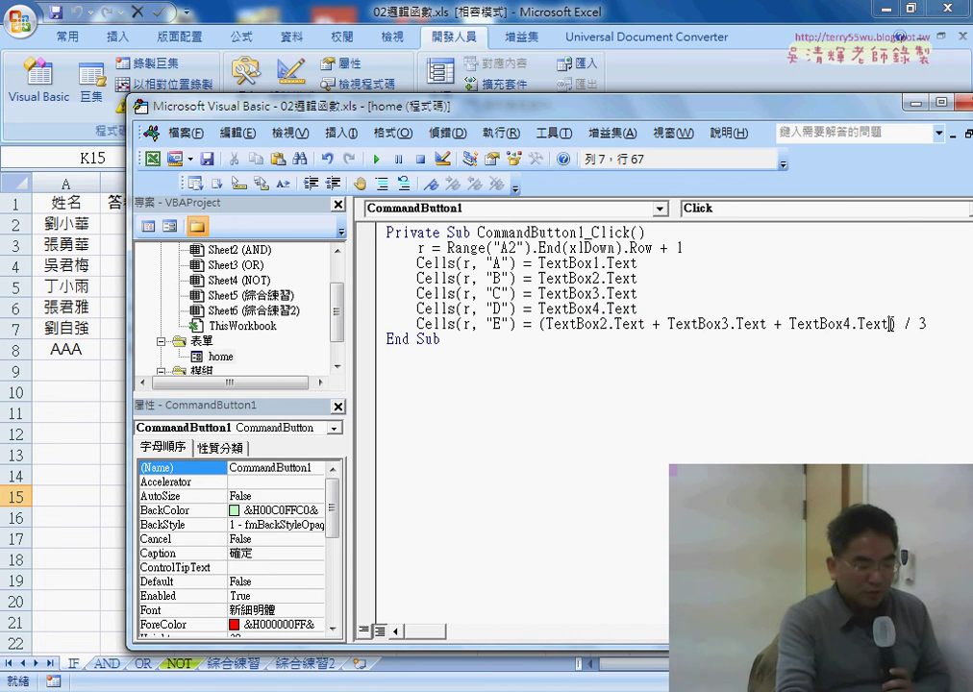
{"action": "left_click", "coordinate": [630, 325]}
{"action": "left_click", "coordinate": [704, 324]}
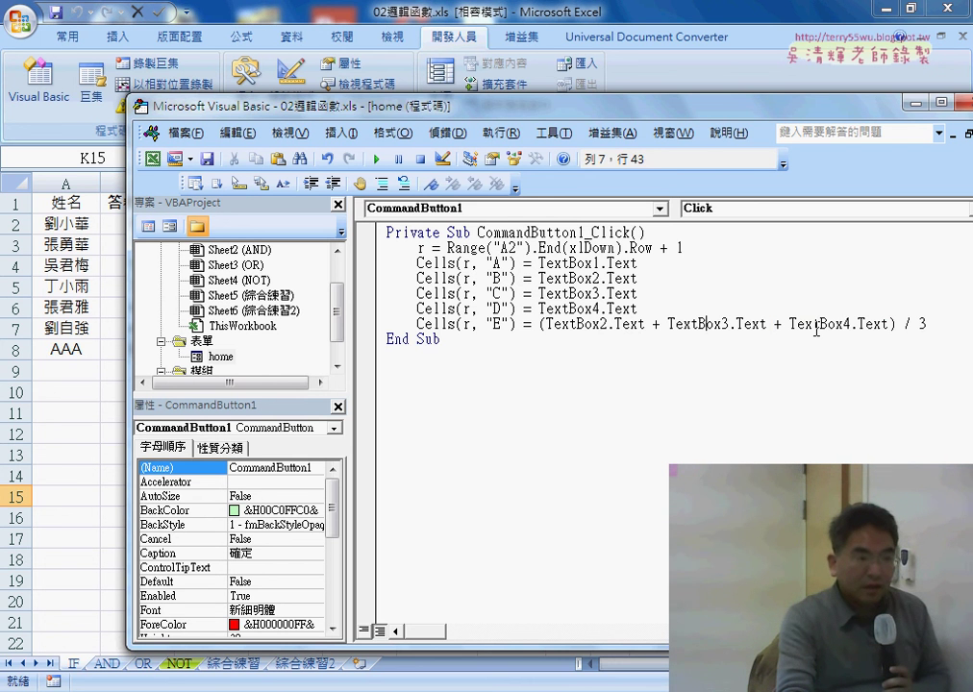
{"action": "left_click", "coordinate": [602, 327]}
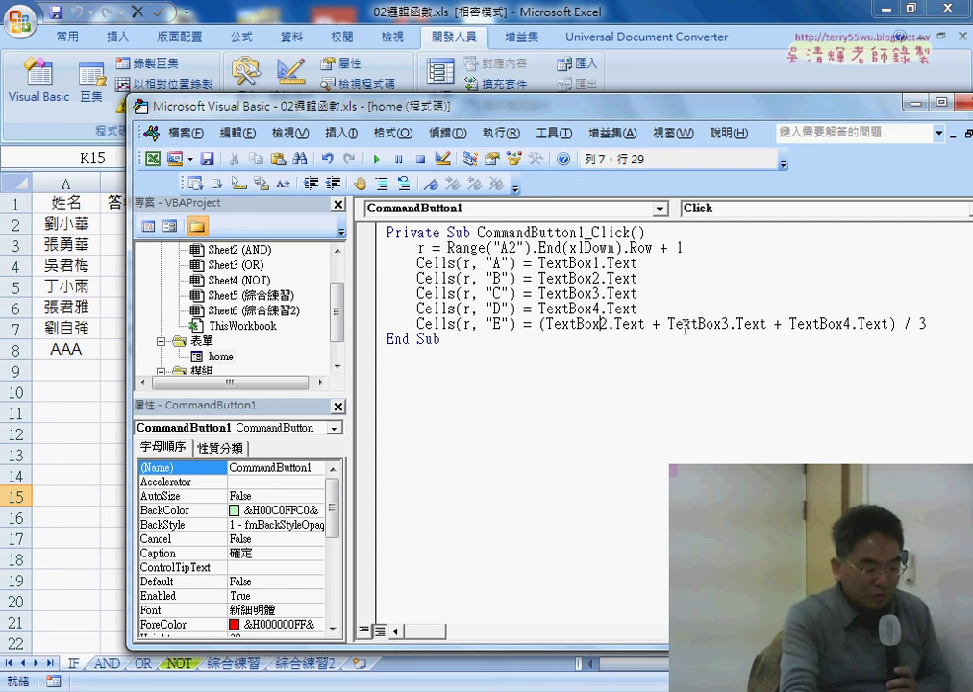
{"action": "left_click_drag", "start_coordinate": [547, 325], "coordinate": [646, 327]}
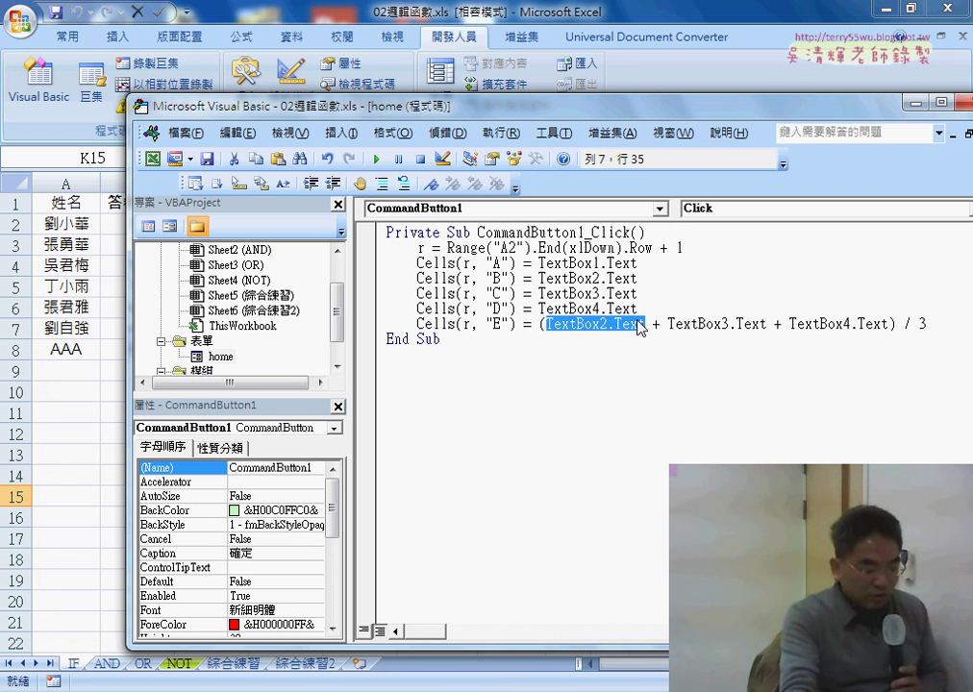
{"action": "key", "text": "Left"}
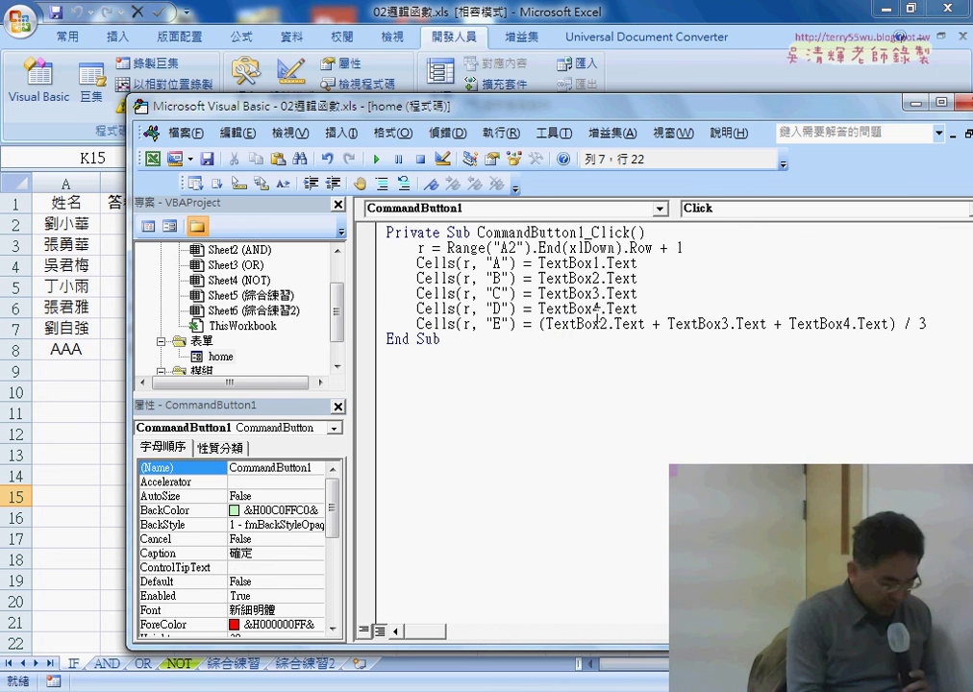
- Wrap TextBox2.Text and TextBox3.Text each in cint( ) in the average line
{"action": "type", "text": "cint"}
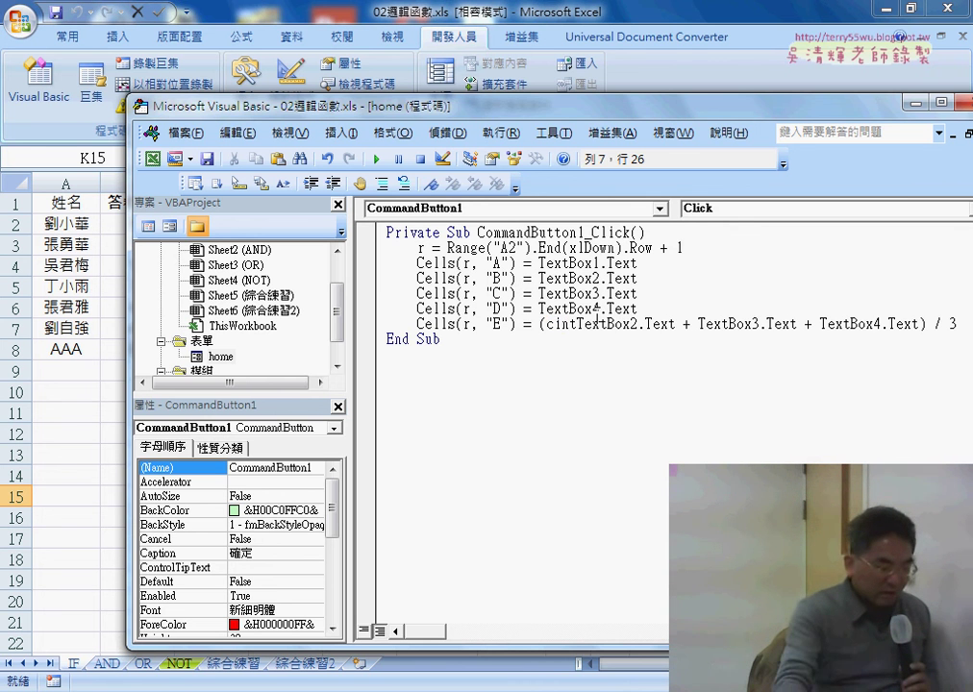
{"action": "type", "text": "("}
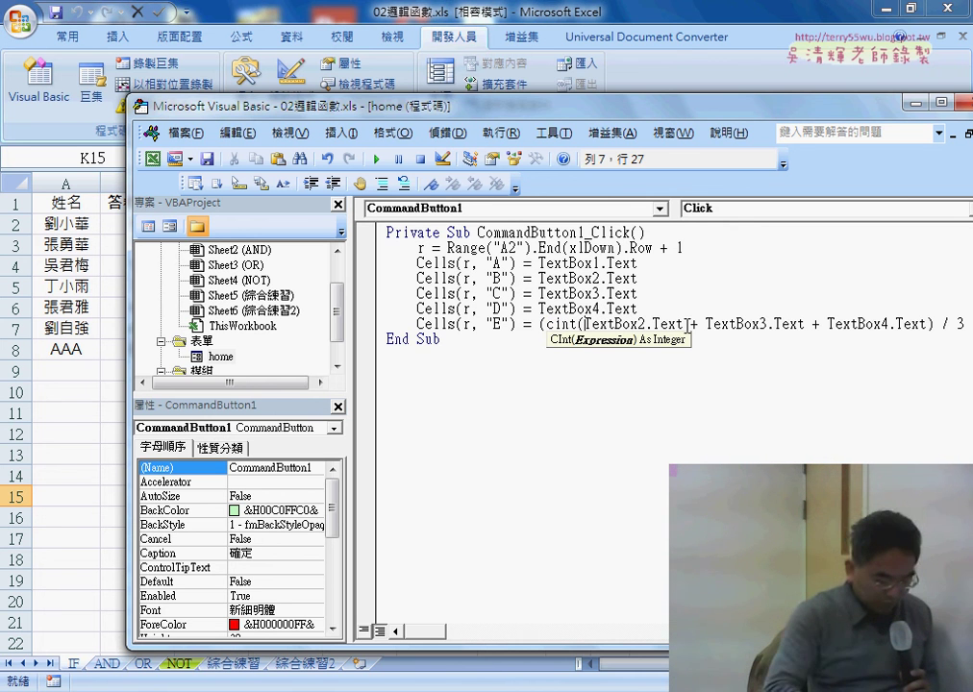
{"action": "left_click", "coordinate": [684, 324]}
{"action": "type", "text": ")"}
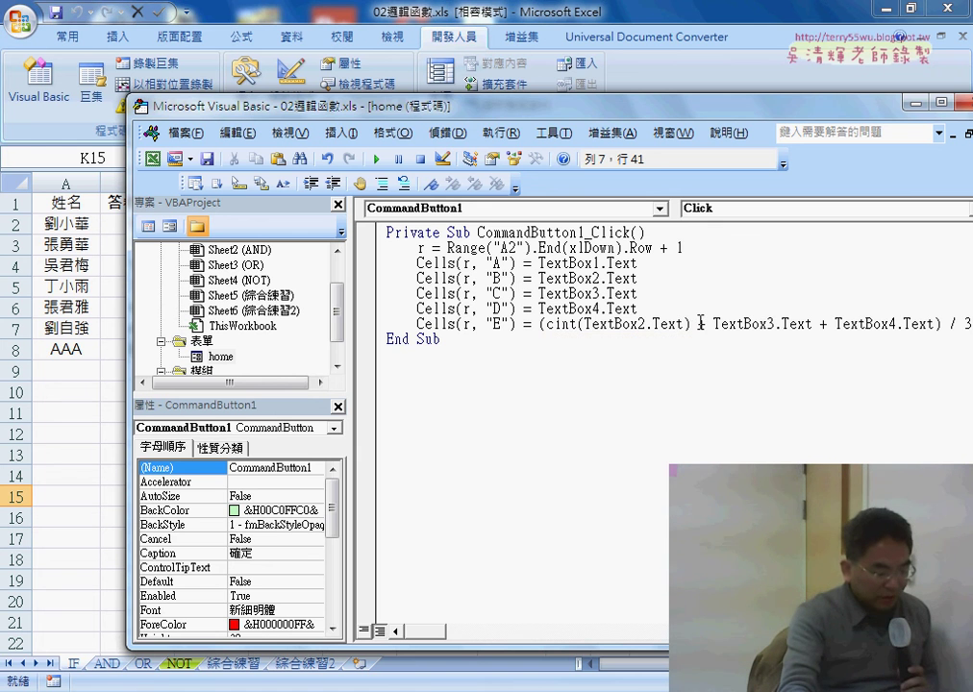
{"action": "left_click_drag", "start_coordinate": [577, 328], "coordinate": [554, 324]}
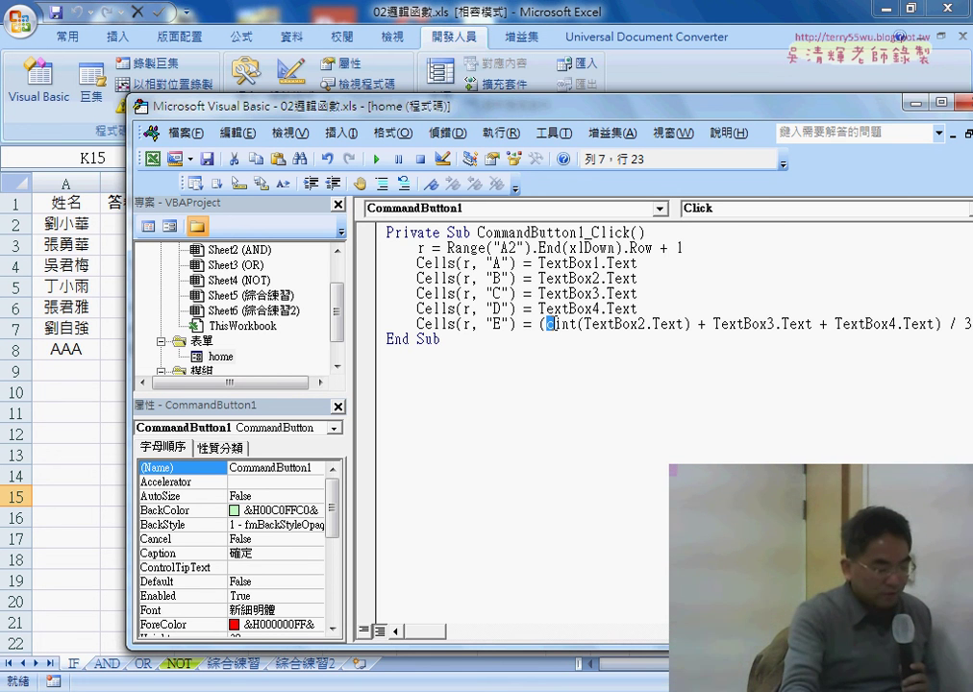
{"action": "left_click", "coordinate": [715, 325]}
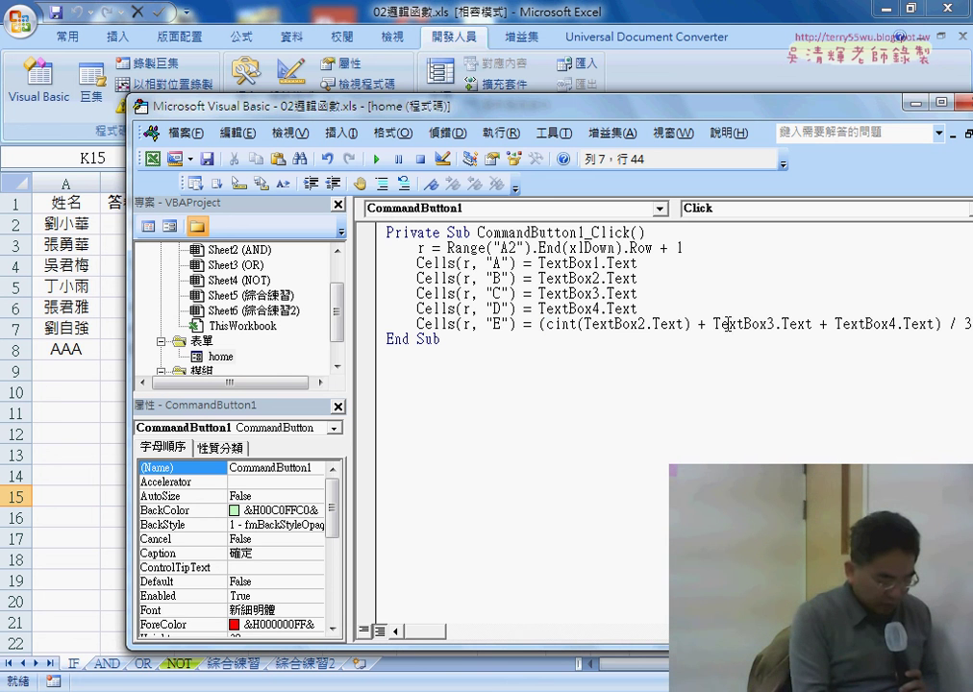
{"action": "type", "text": "cint("}
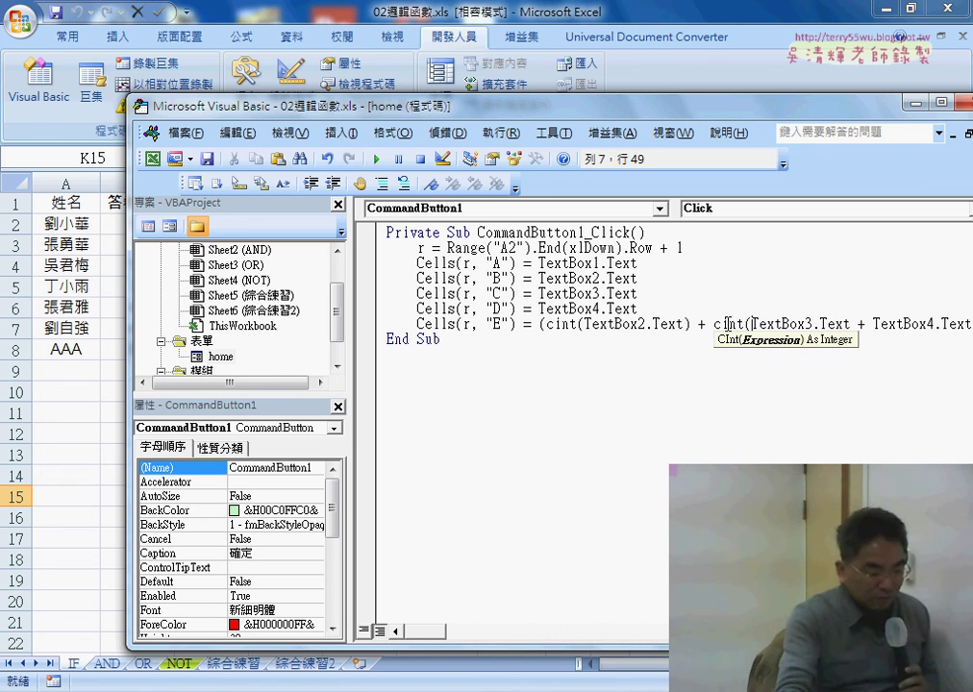
{"action": "left_click", "coordinate": [850, 324]}
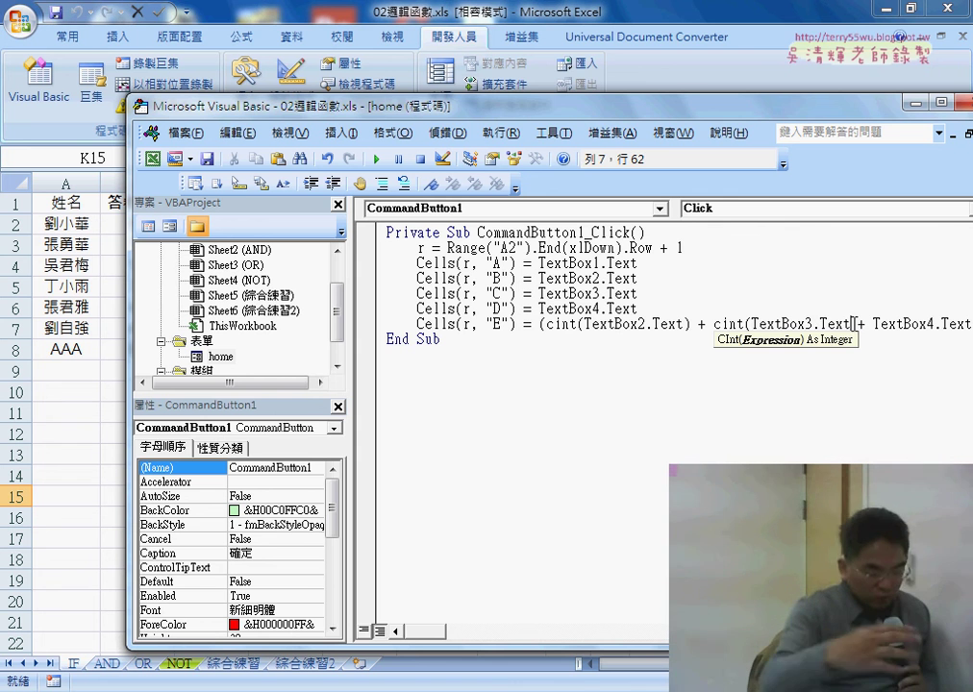
{"action": "type", "text": ")"}
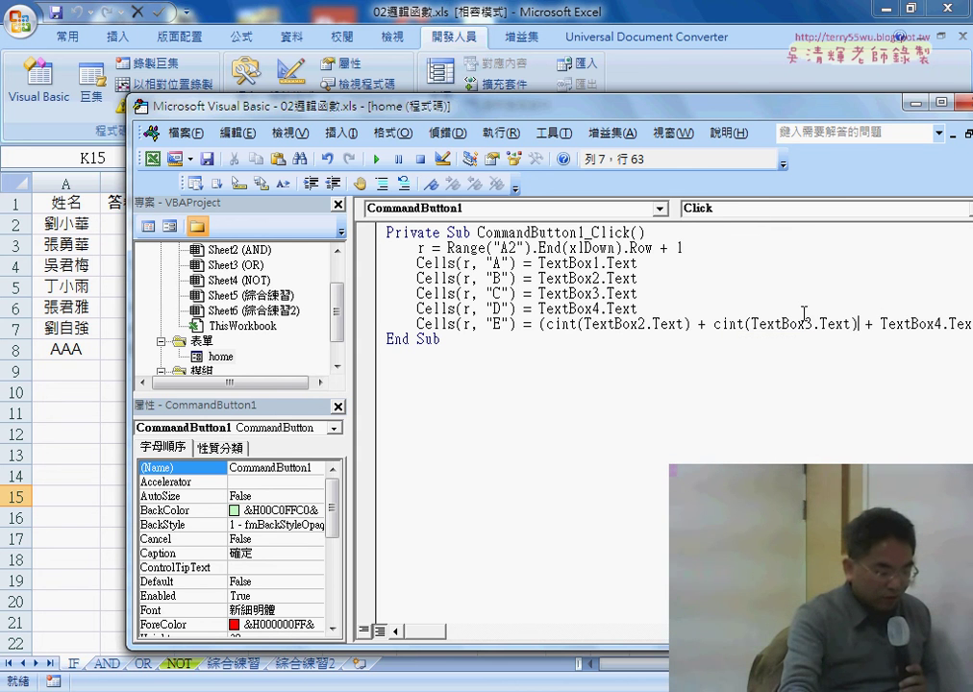
- Widen the code window and wrap TextBox4.Text in cint( ), letting it format to CInt
{"action": "left_click_drag", "start_coordinate": [653, 113], "coordinate": [473, 108]}
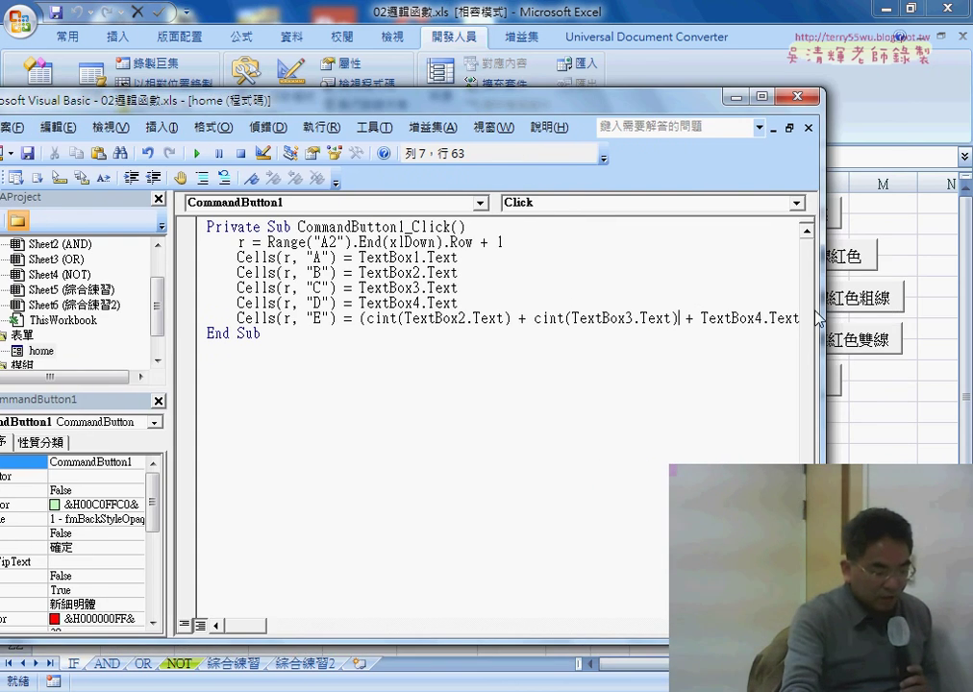
{"action": "left_click_drag", "start_coordinate": [818, 318], "coordinate": [907, 317]}
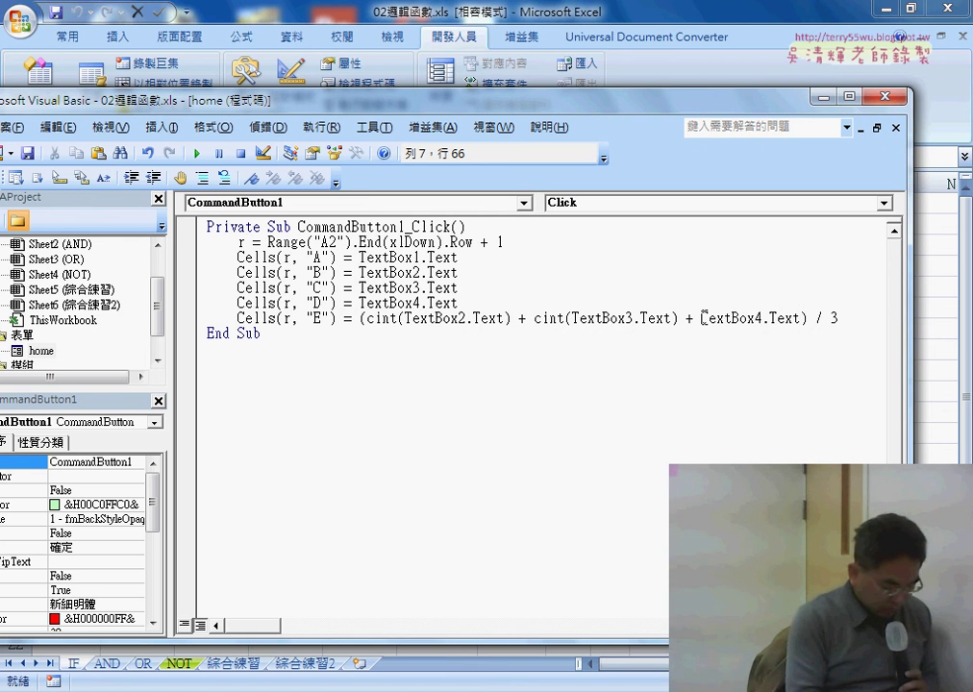
{"action": "type", "text": "cint"}
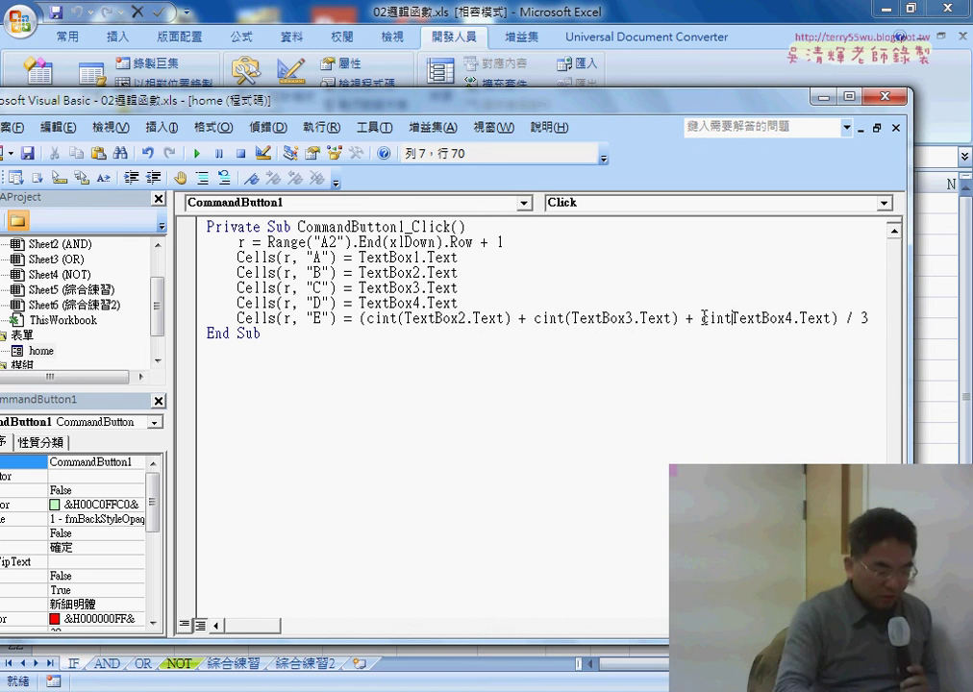
{"action": "type", "text": "("}
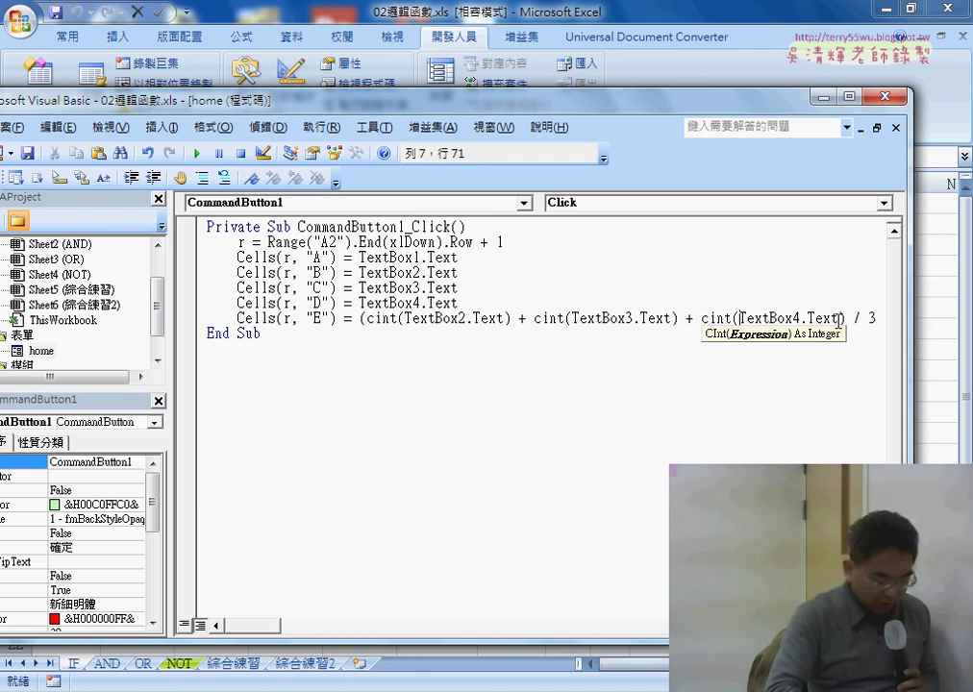
{"action": "left_click", "coordinate": [842, 321]}
{"action": "type", "text": ")"}
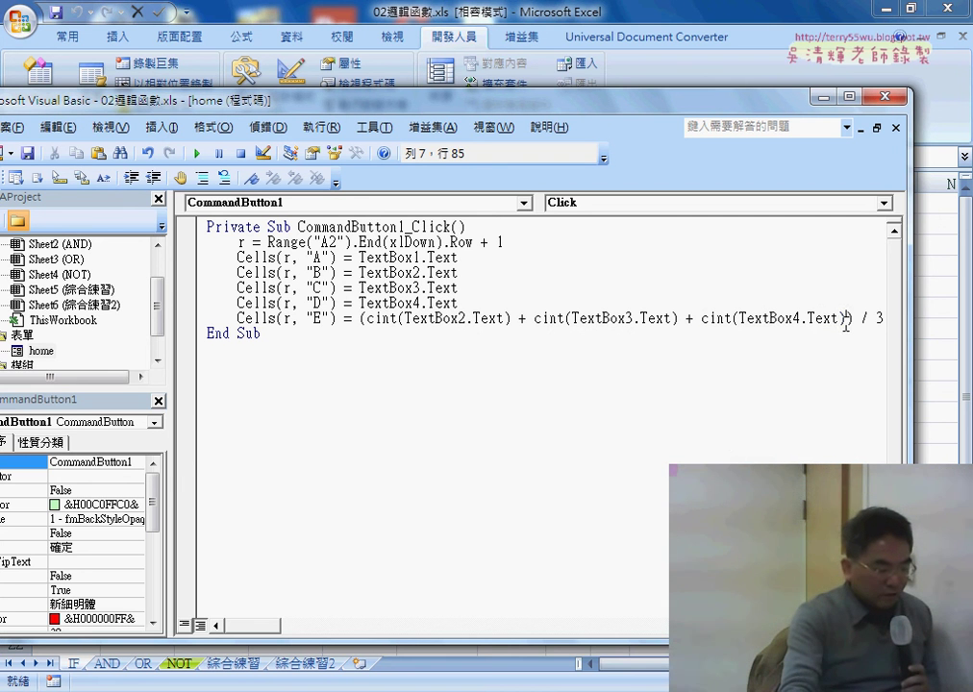
{"action": "left_click", "coordinate": [698, 429]}
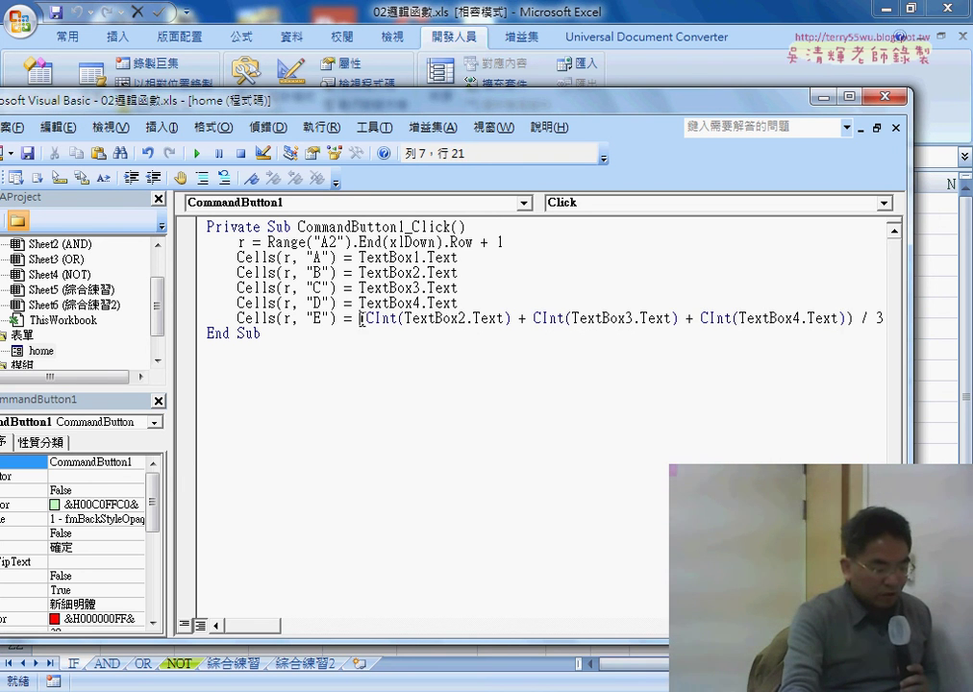
{"action": "left_click_drag", "start_coordinate": [909, 359], "coordinate": [932, 359]}
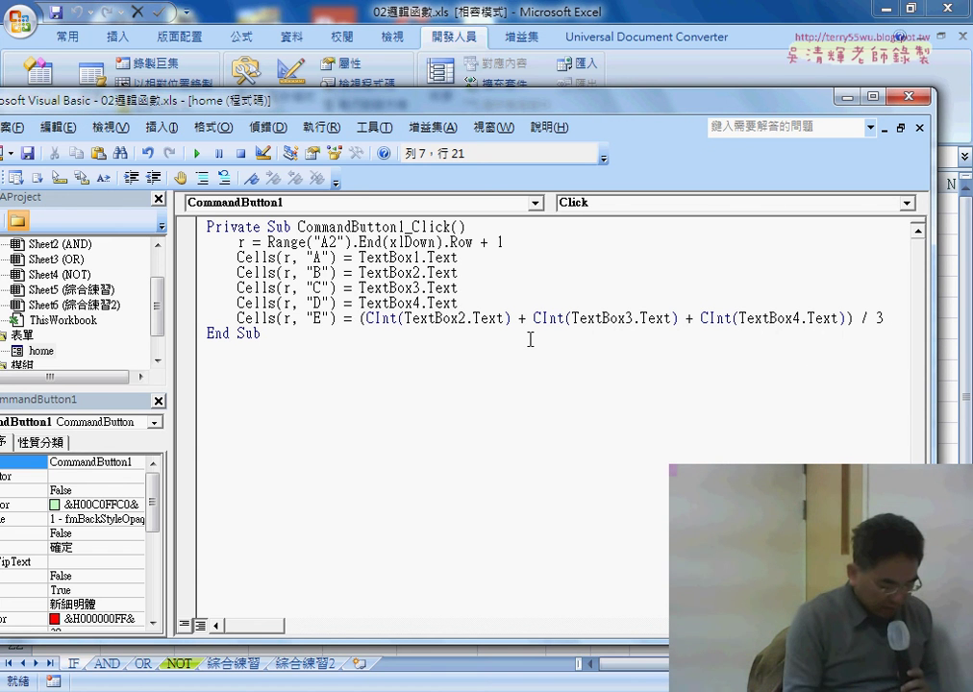
- Wrap the whole CInt average expression in round( ..., 1) so it keeps one decimal
{"action": "type", "text": "rou"}
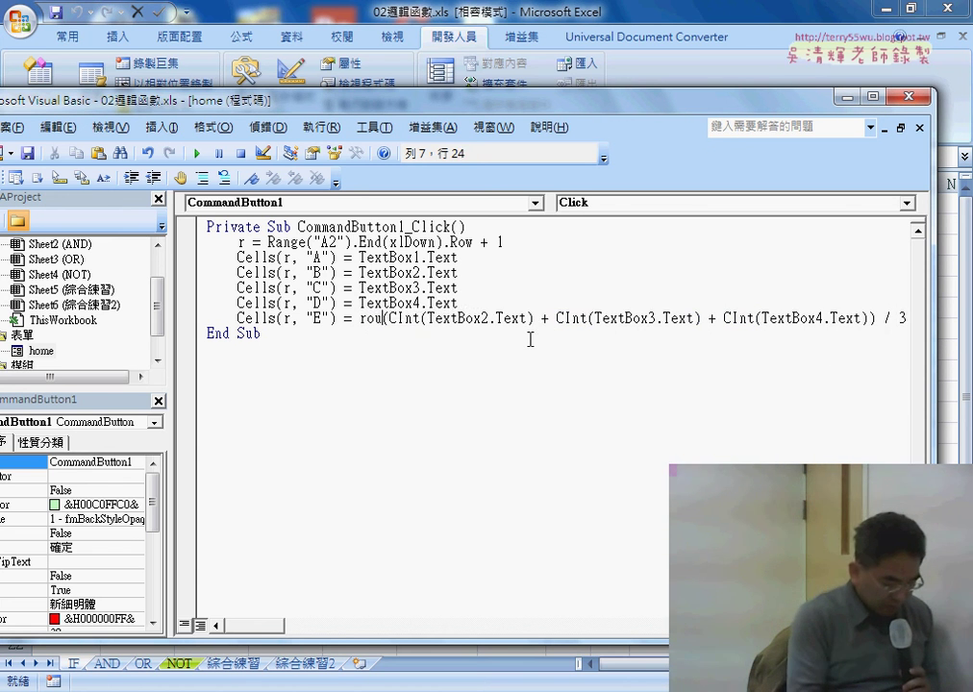
{"action": "type", "text": "nd("}
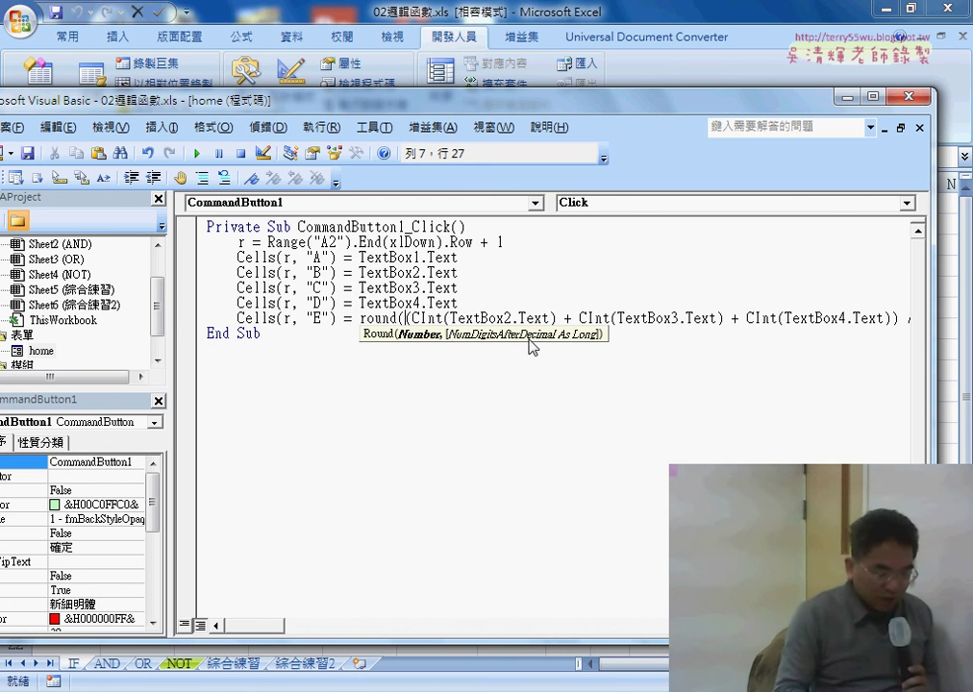
{"action": "key", "text": "End"}
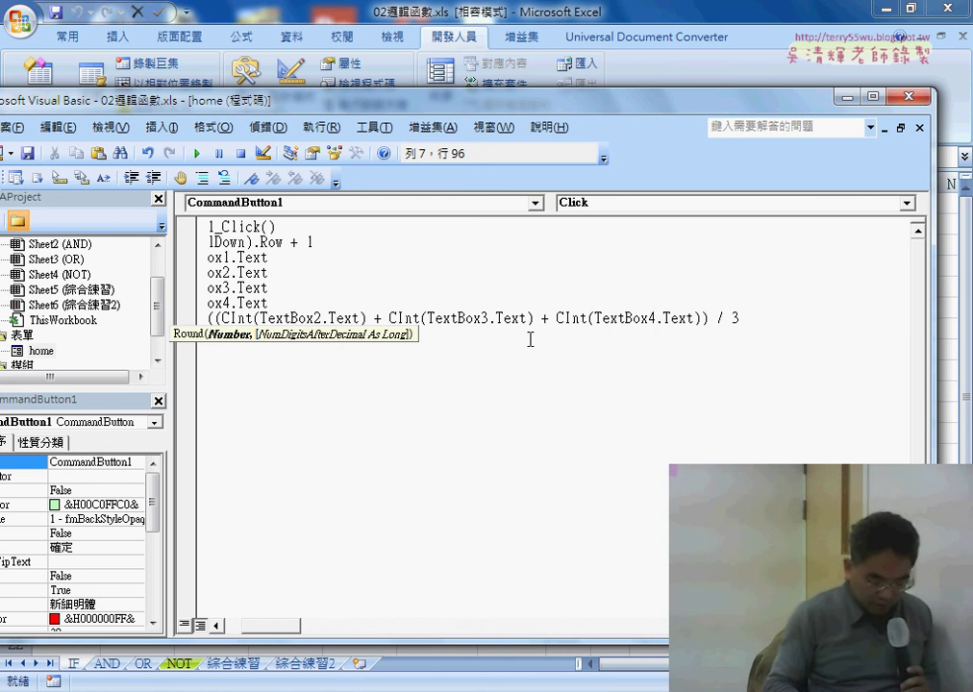
{"action": "type", "text": ",1"}
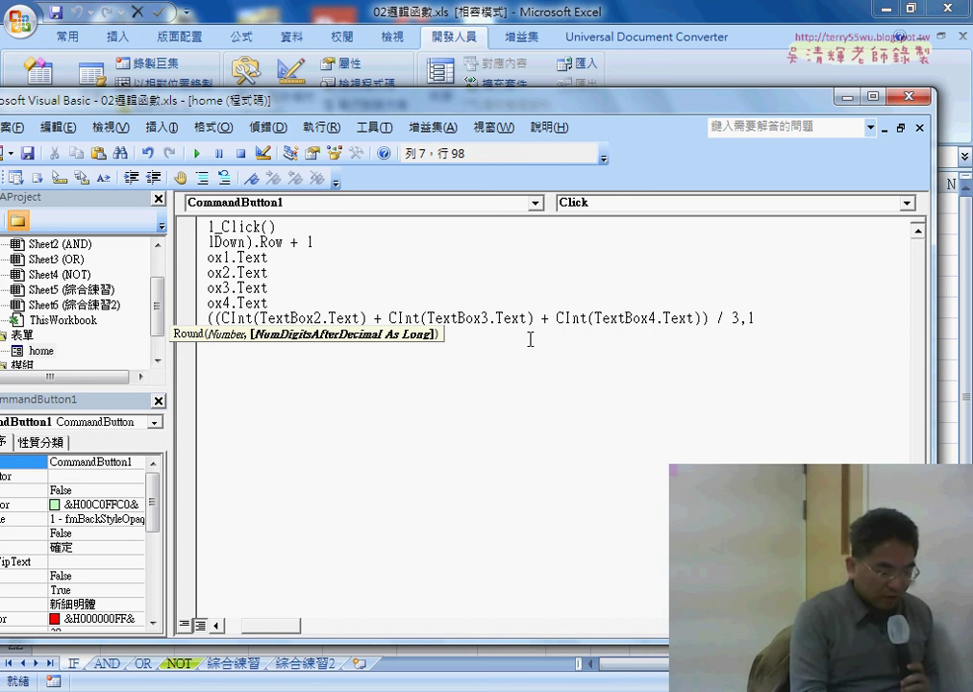
{"action": "type", "text": ")"}
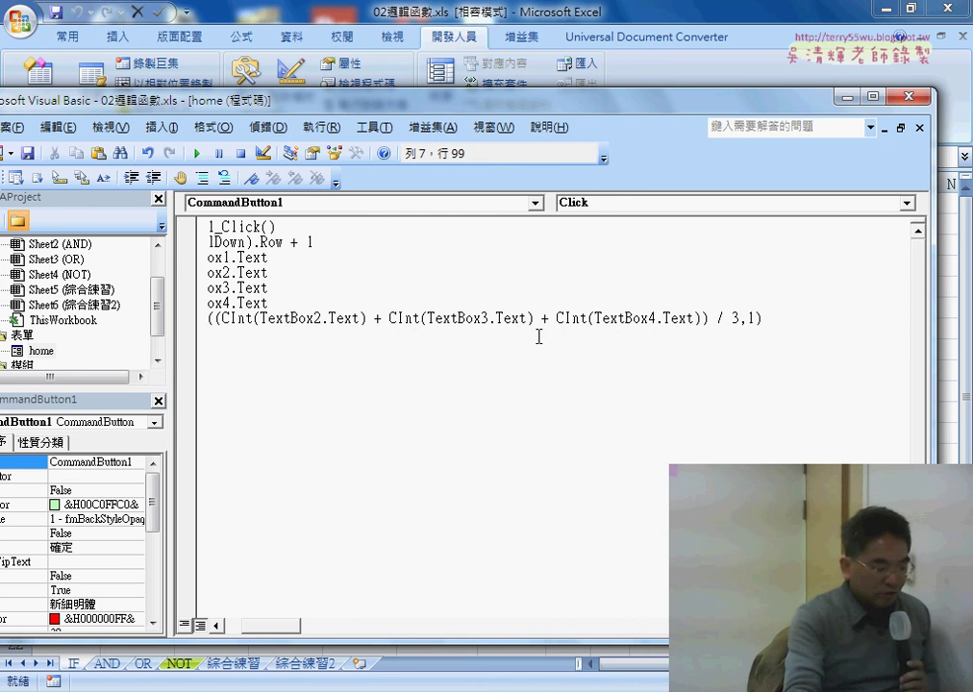
{"action": "left_click", "coordinate": [552, 415]}
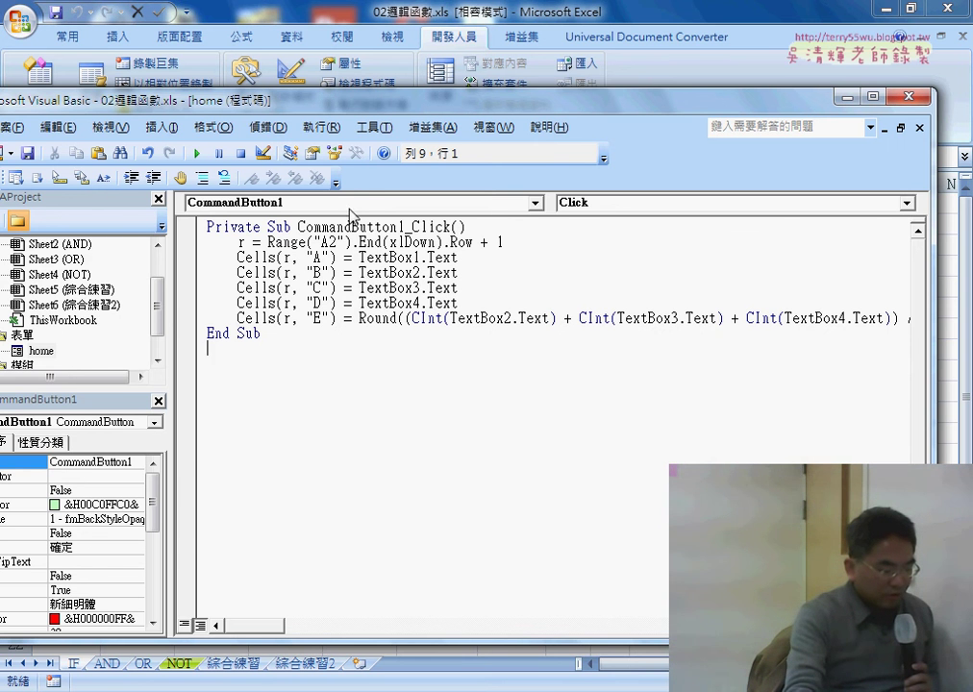
- Select the home form in the project, cancel the Macros dialog, and run the form with F5
{"action": "left_click_drag", "start_coordinate": [264, 92], "coordinate": [371, 65]}
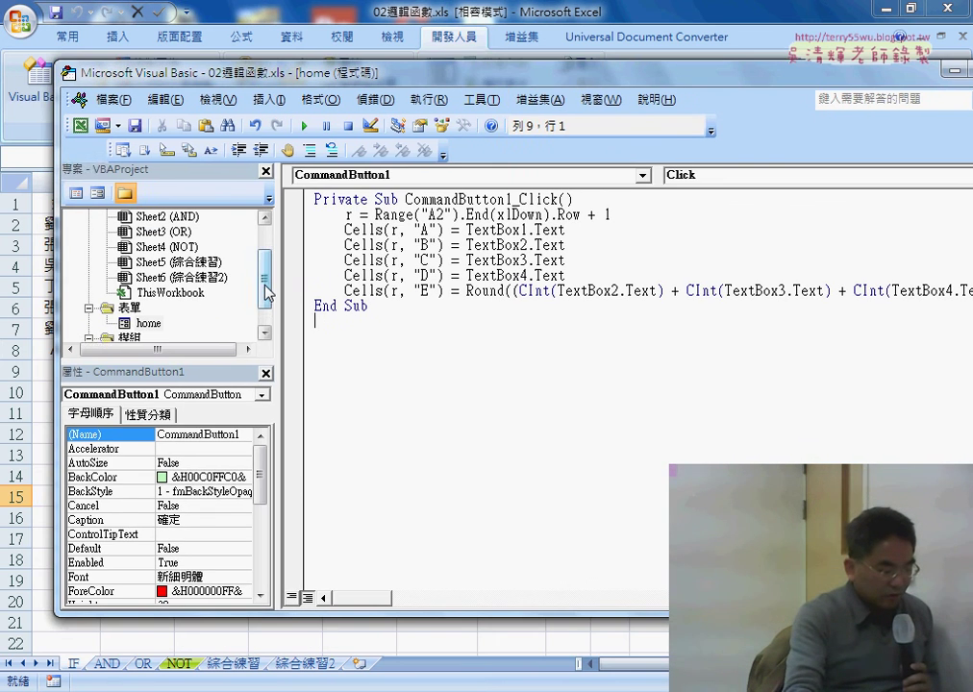
{"action": "left_click_drag", "start_coordinate": [266, 294], "coordinate": [265, 327]}
{"action": "left_click", "coordinate": [148, 294]}
{"action": "left_click_drag", "start_coordinate": [358, 83], "coordinate": [369, 391]}
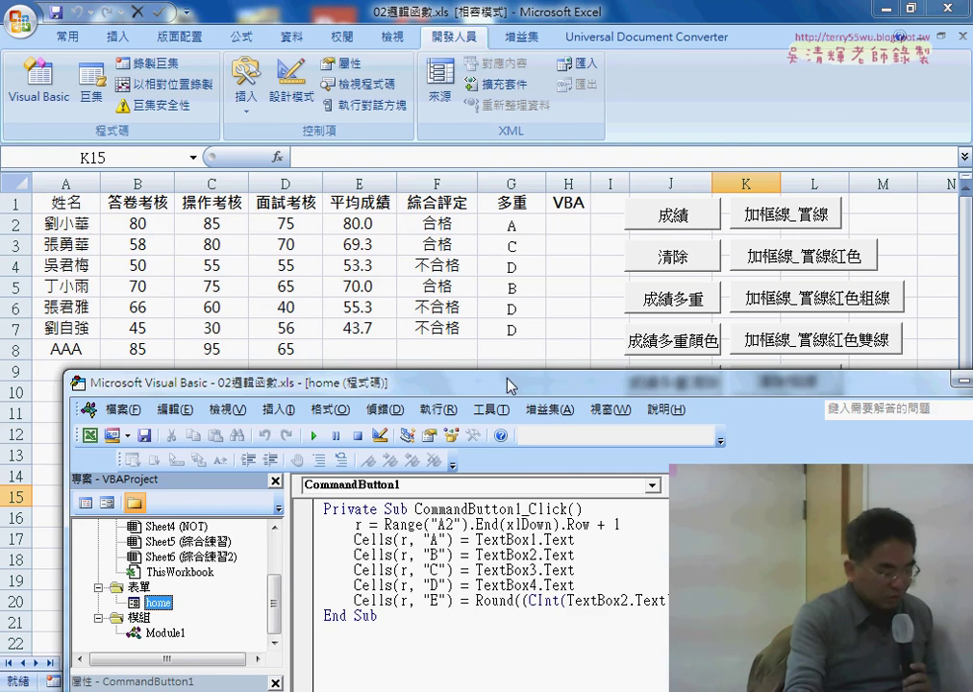
{"action": "left_click_drag", "start_coordinate": [510, 384], "coordinate": [449, 199]}
{"action": "left_click", "coordinate": [256, 249]}
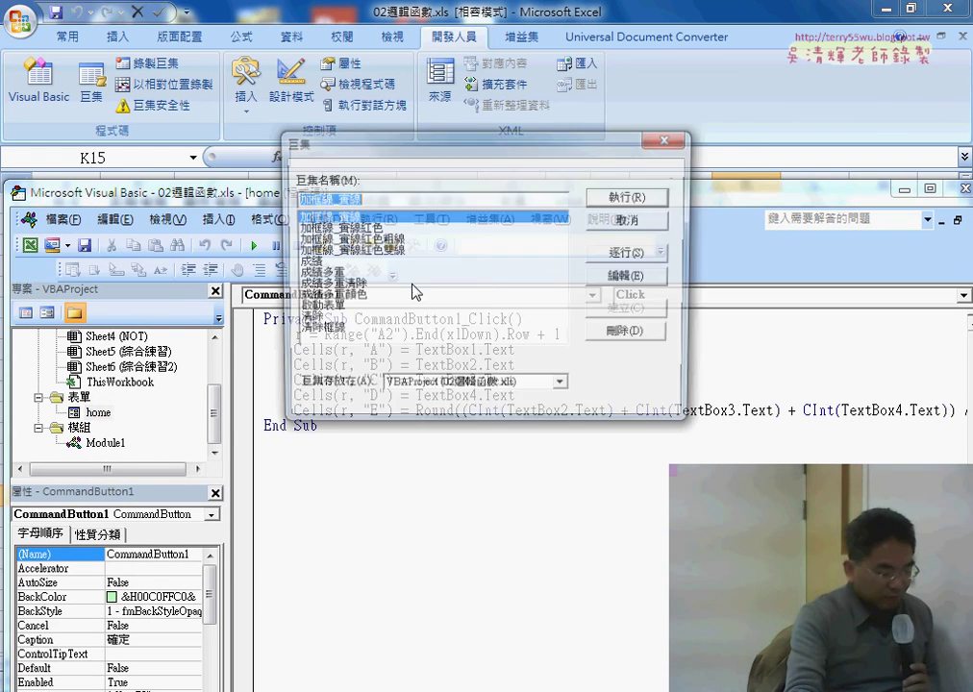
{"action": "left_click", "coordinate": [640, 223]}
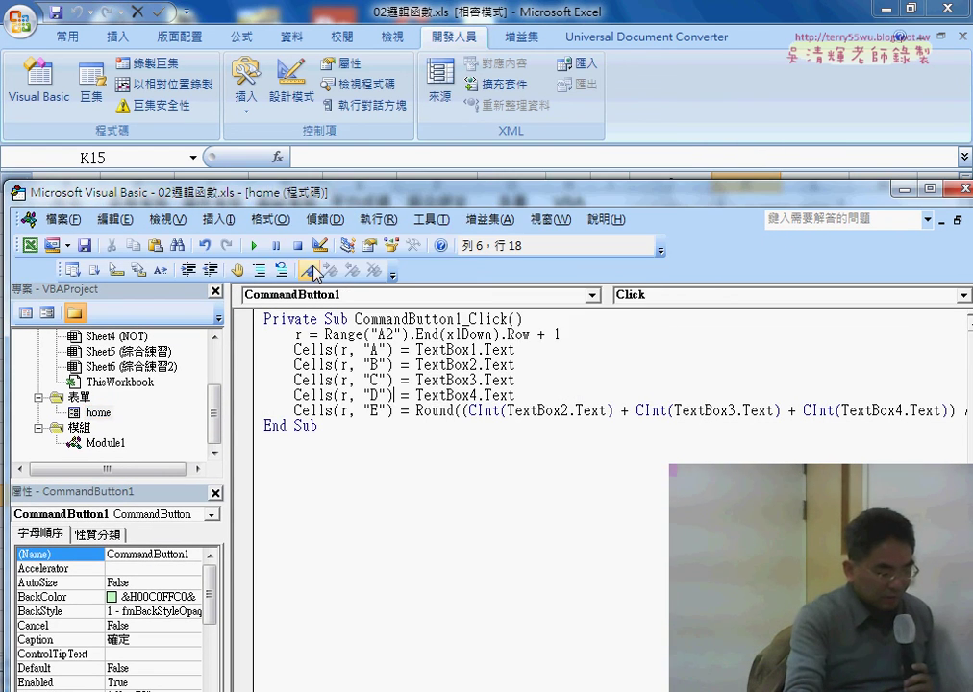
{"action": "key", "text": "F5"}
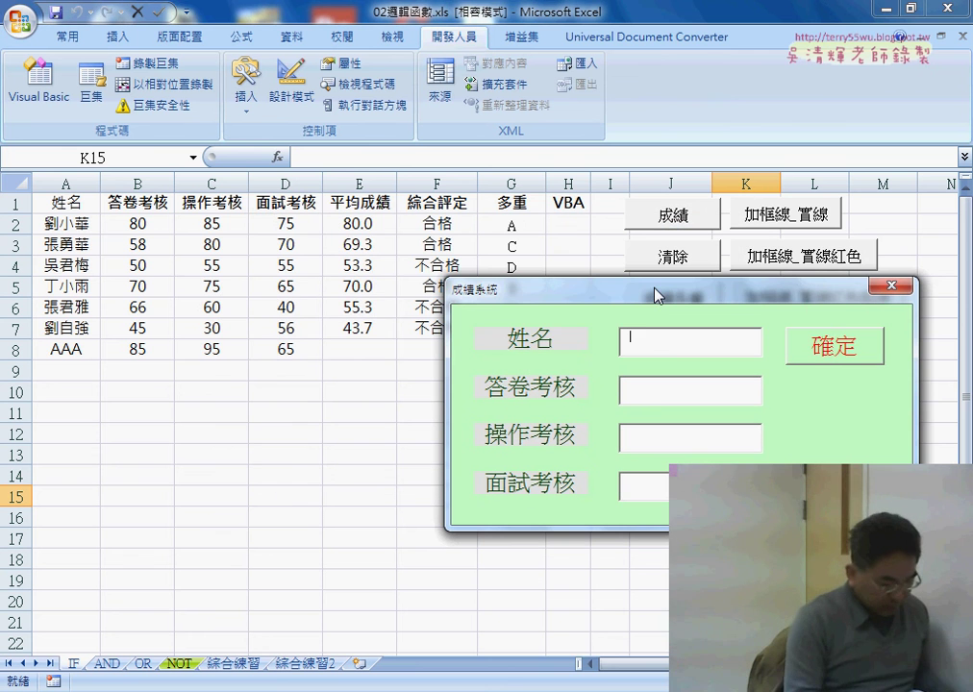
- Enter BBB with scores 85, 95, 98 and submit it into row 9, averaging 92.7
{"action": "type", "text": "BBB"}
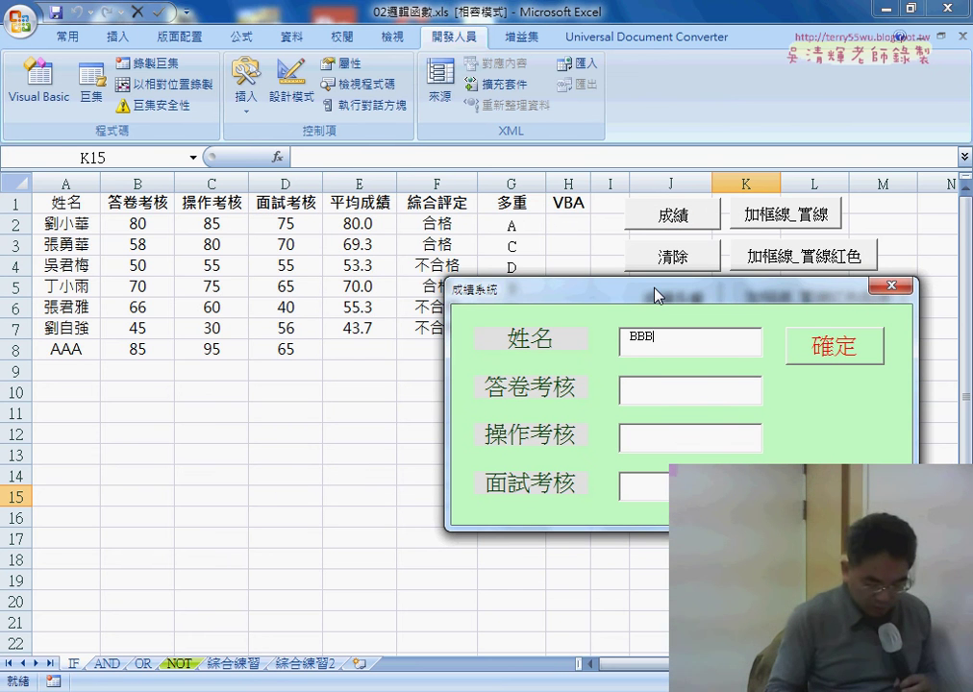
{"action": "key", "text": "Tab"}
{"action": "type", "text": "85"}
{"action": "key", "text": "Tab"}
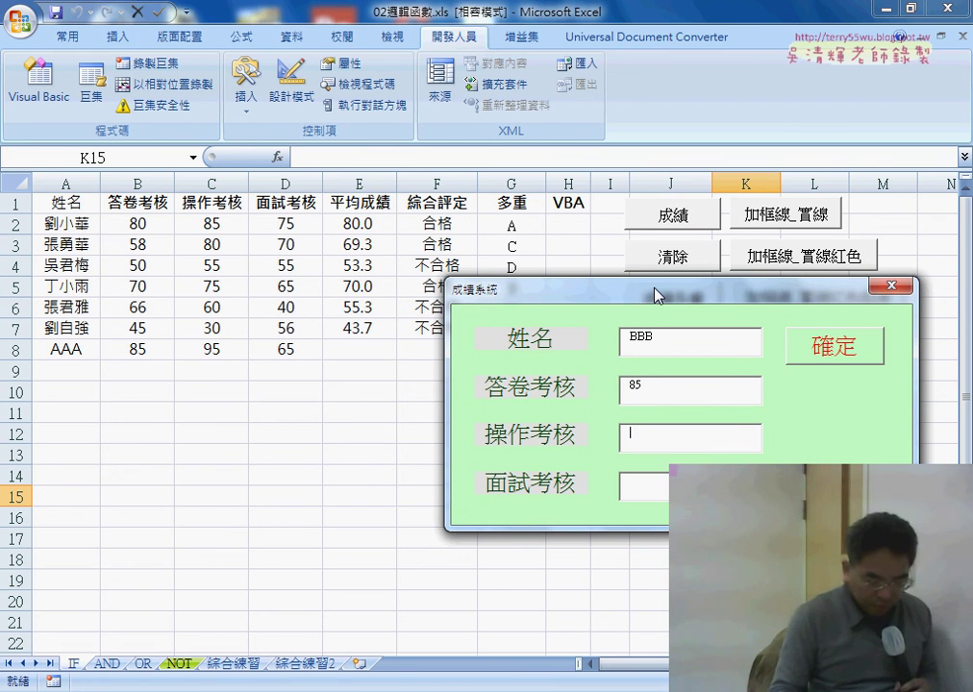
{"action": "type", "text": "95"}
{"action": "key", "text": "Tab"}
{"action": "type", "text": "98"}
{"action": "key", "text": "Tab"}
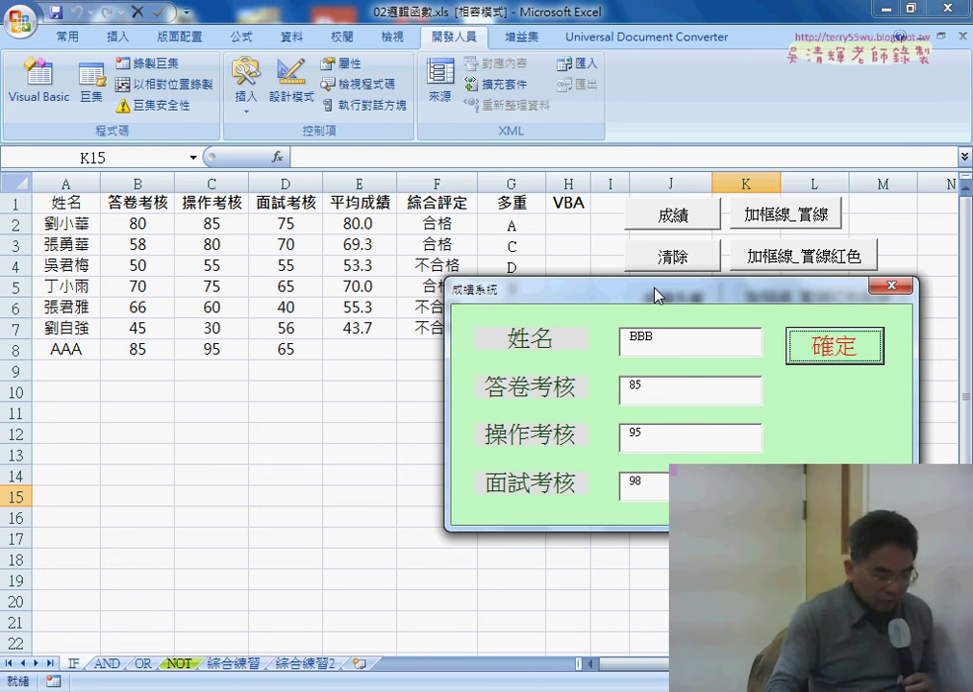
{"action": "left_click_drag", "start_coordinate": [656, 294], "coordinate": [704, 346]}
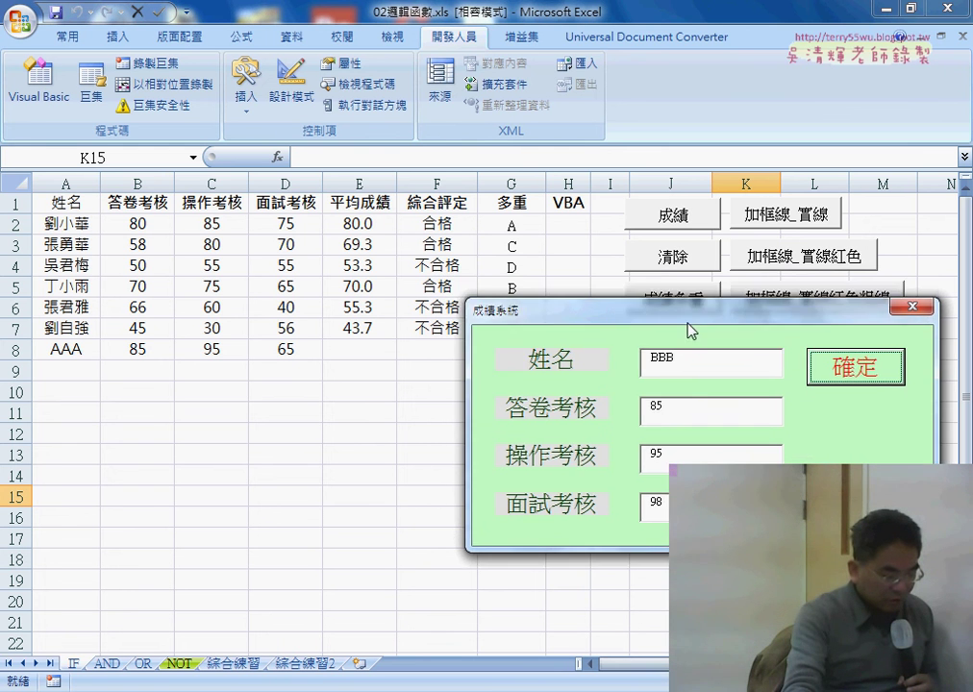
{"action": "left_click", "coordinate": [876, 404]}
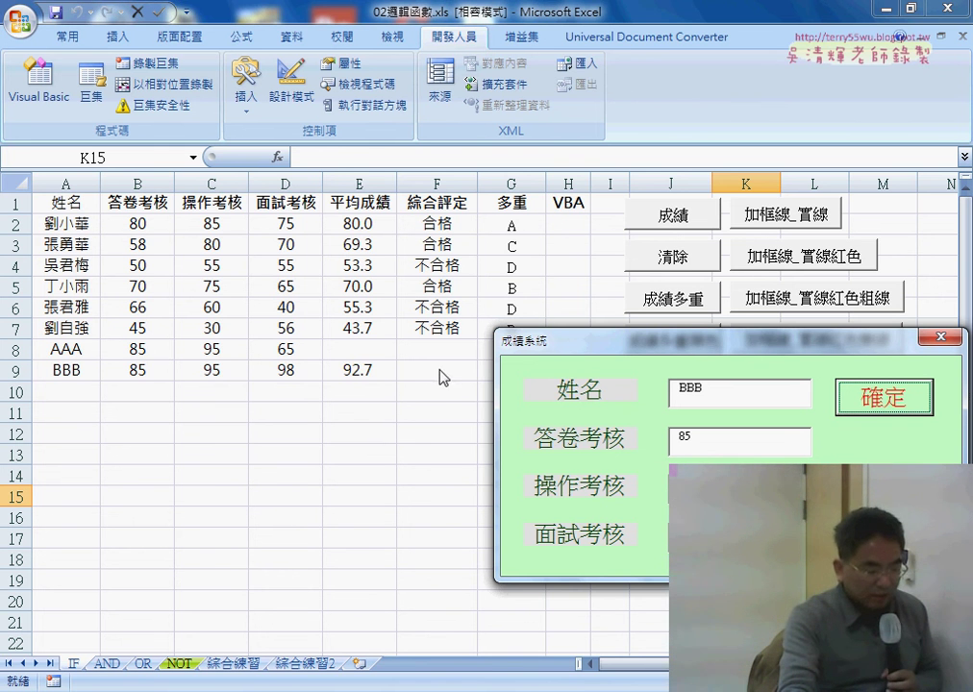
{"action": "left_click_drag", "start_coordinate": [517, 338], "coordinate": [492, 390]}
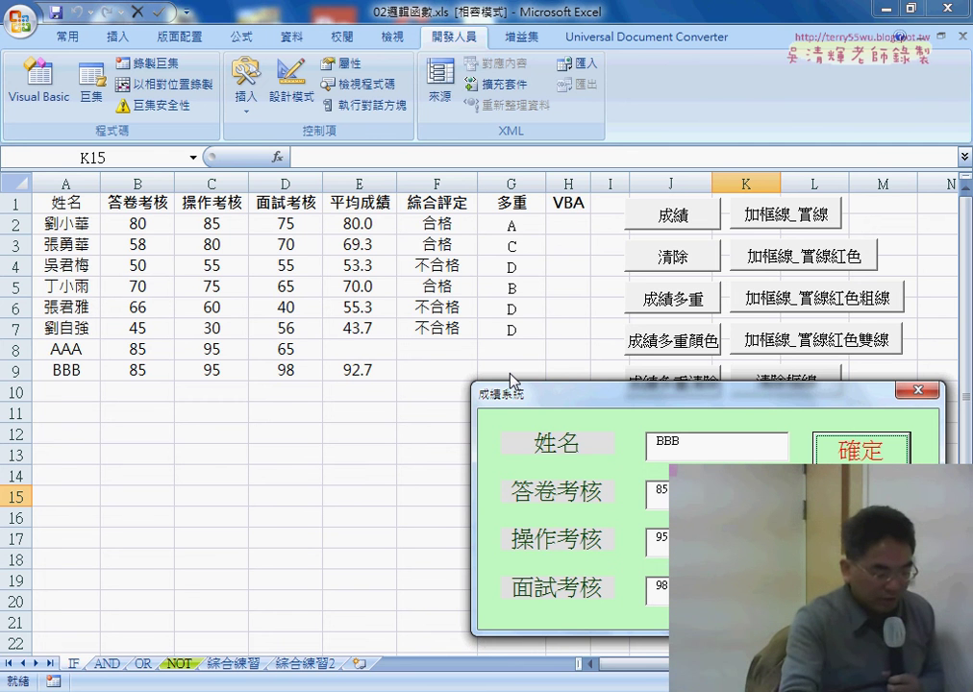
- Stop the form, open its code, and delete the empty UserForm_Click procedure
{"action": "left_click", "coordinate": [918, 389]}
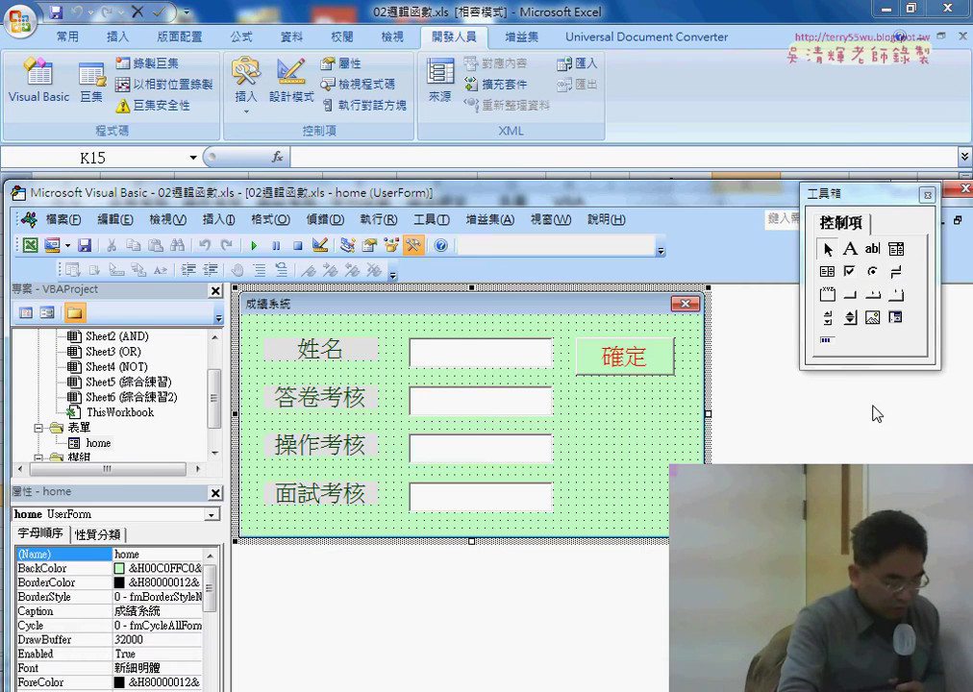
{"action": "double_click", "coordinate": [615, 393]}
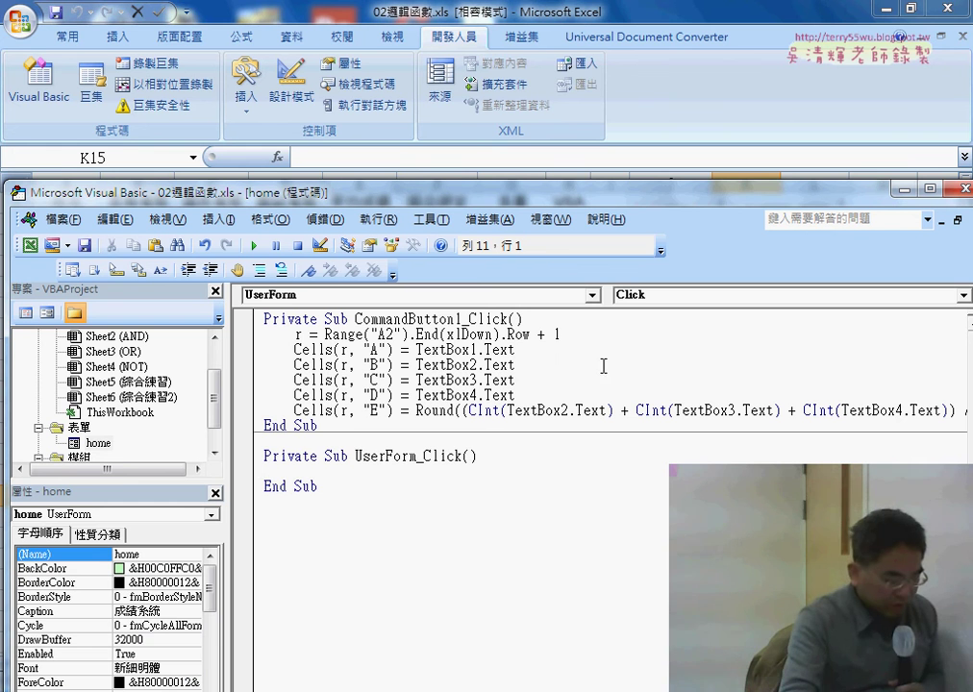
{"action": "left_click_drag", "start_coordinate": [413, 498], "coordinate": [251, 442]}
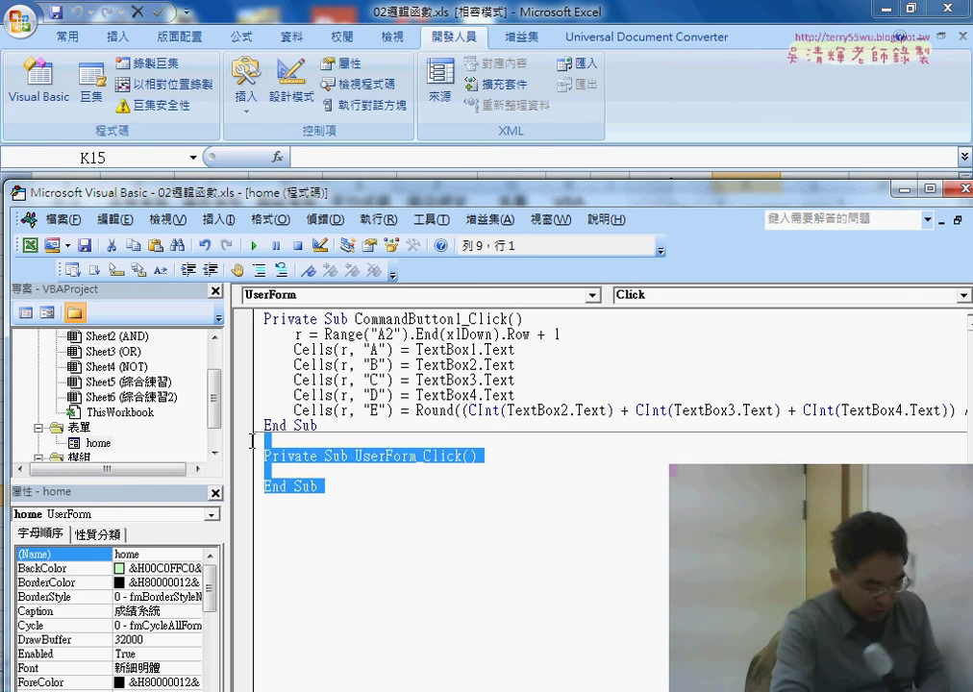
{"action": "key", "text": "Delete"}
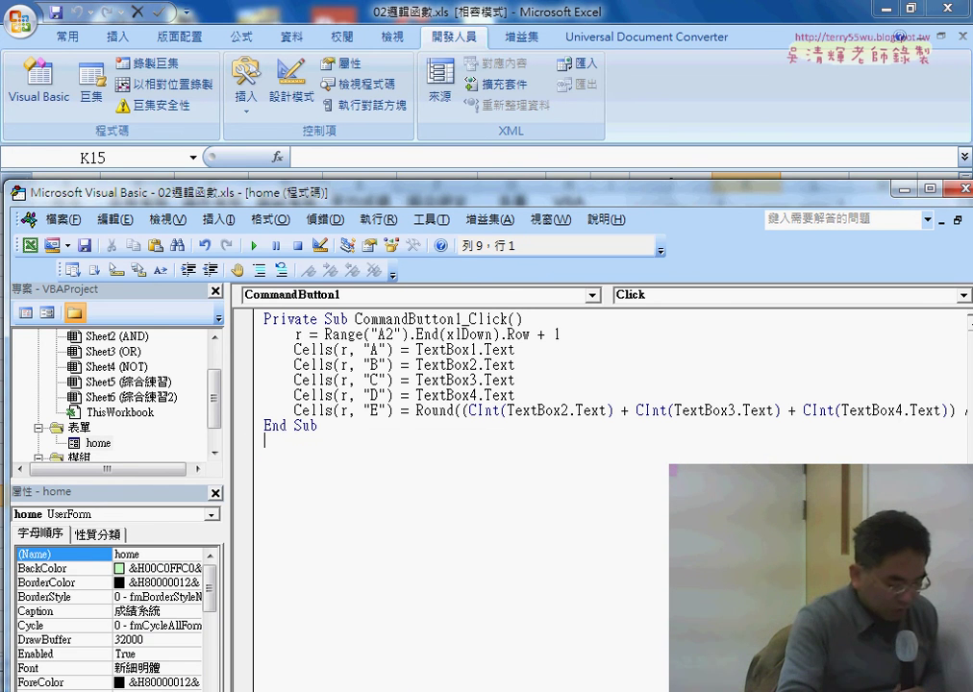
- Switch to the 程式碼.docx tab in Chrome and scroll down to the button code screenshot
{"action": "mouse_move", "coordinate": [347, 687]}
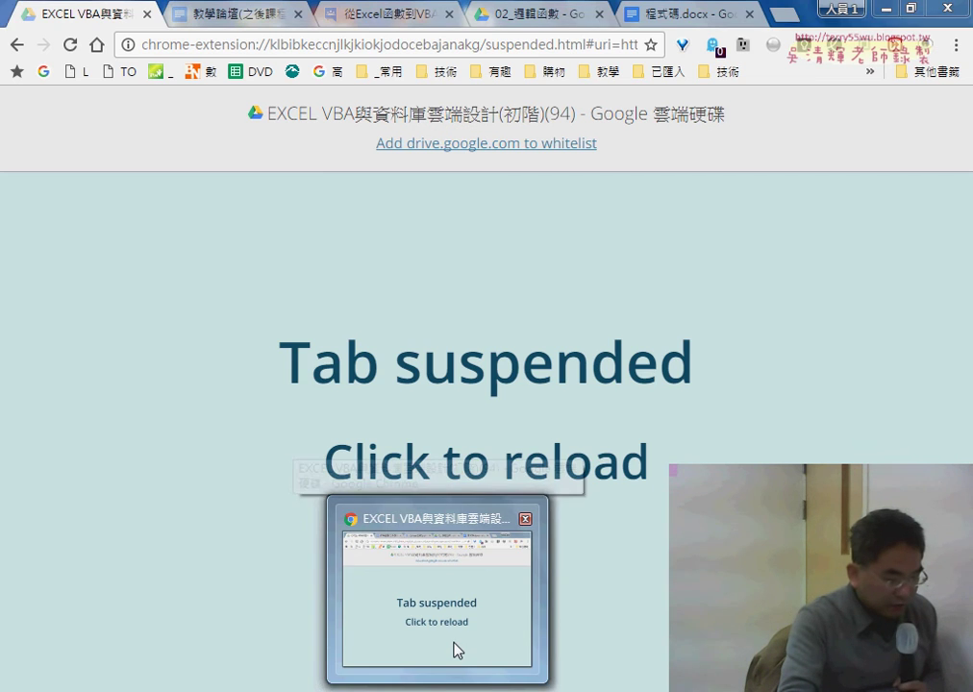
{"action": "left_click", "coordinate": [454, 651]}
{"action": "left_click", "coordinate": [660, 17]}
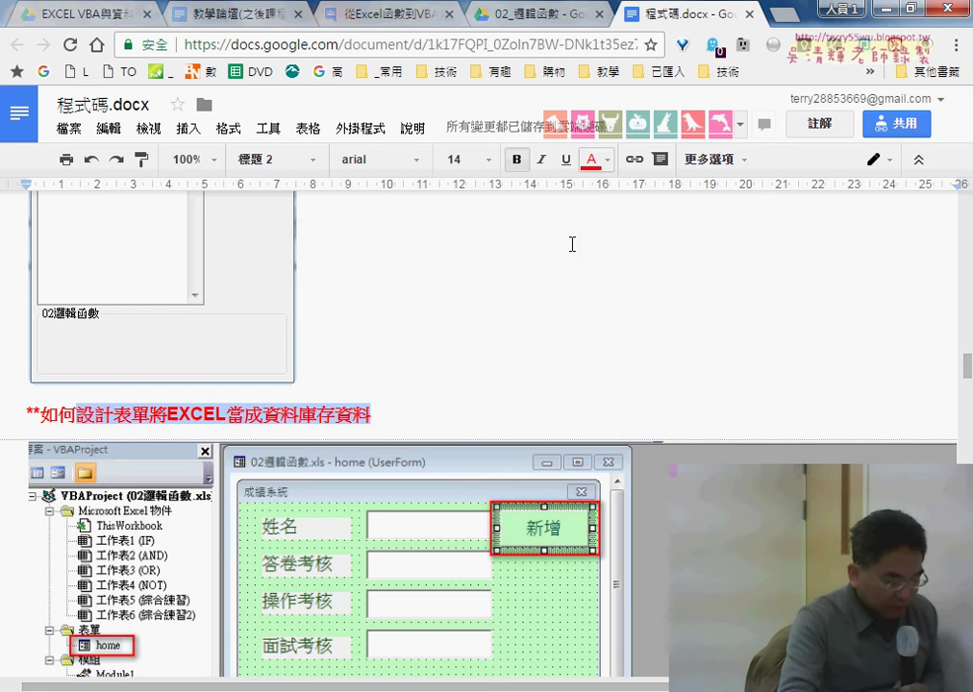
{"action": "scroll", "coordinate": [606, 481], "scroll_direction": "down", "scroll_amount": 5}
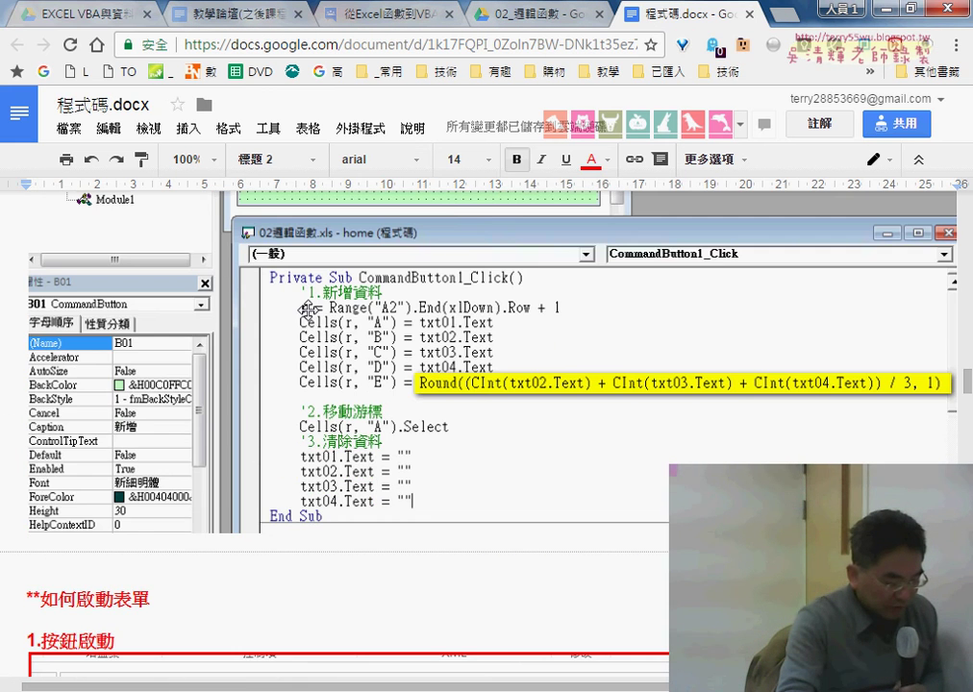